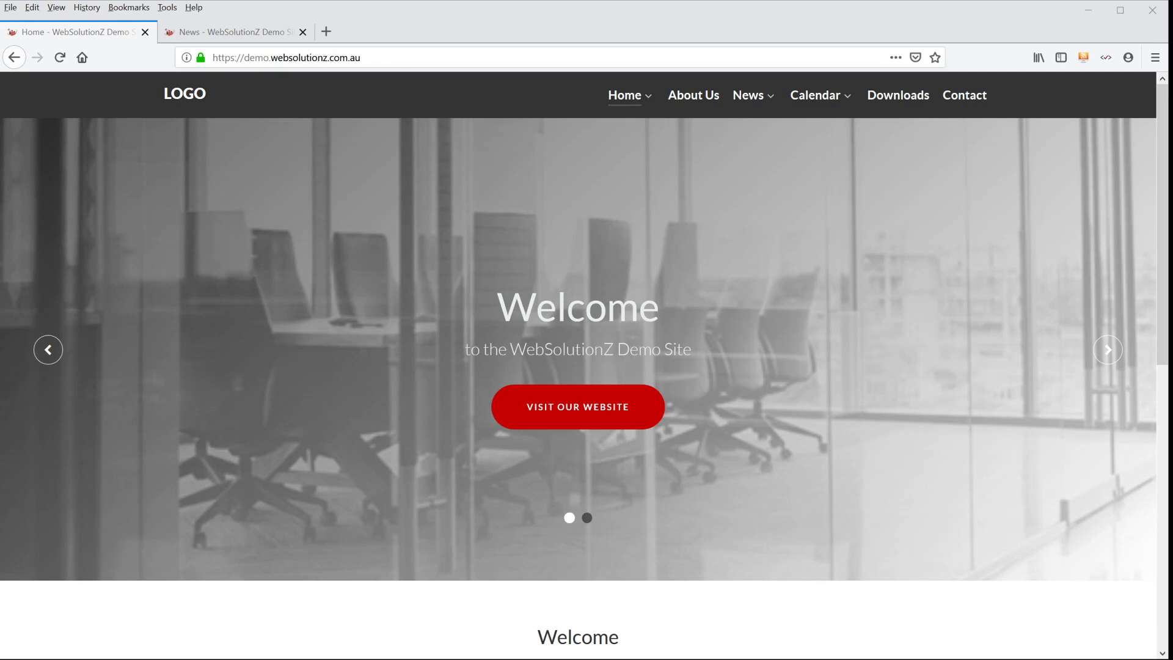
- View the login form behind the pencil in the home page's footer and close it
left_click(420, 28)
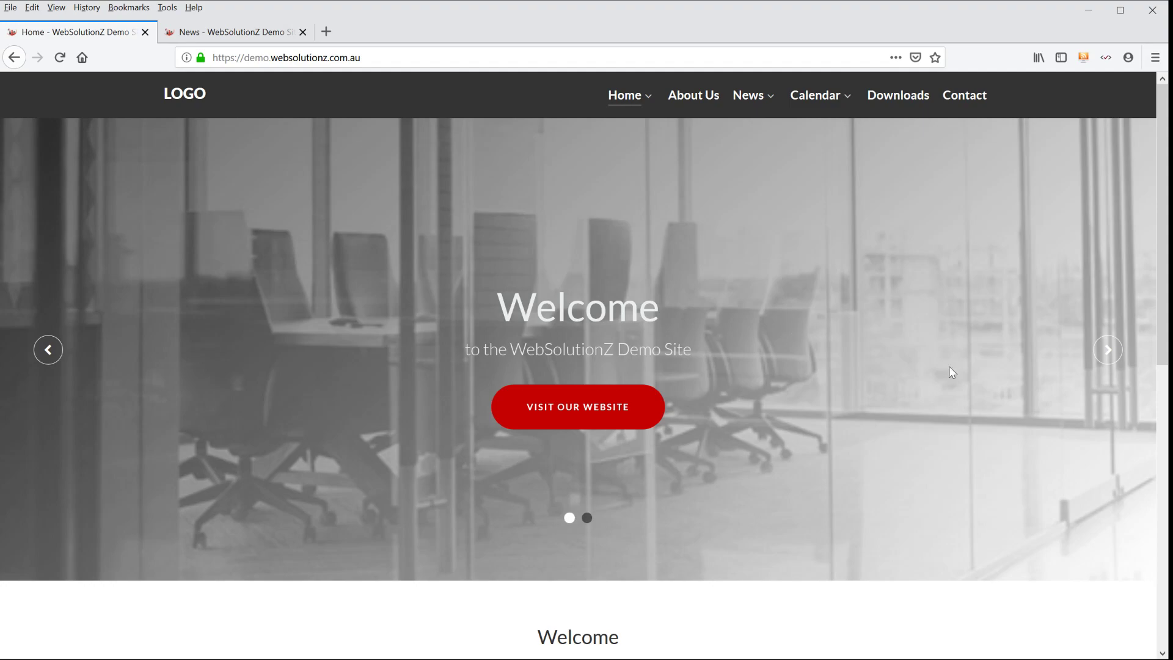
scroll(991, 353, "down", 10)
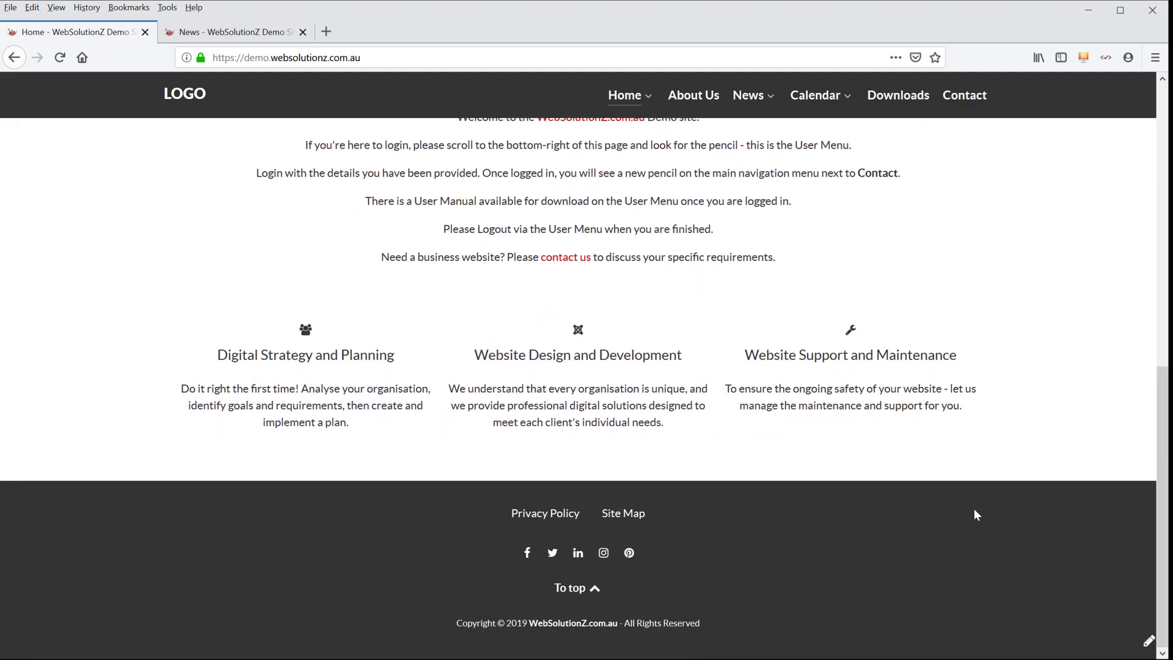
left_click(1148, 642)
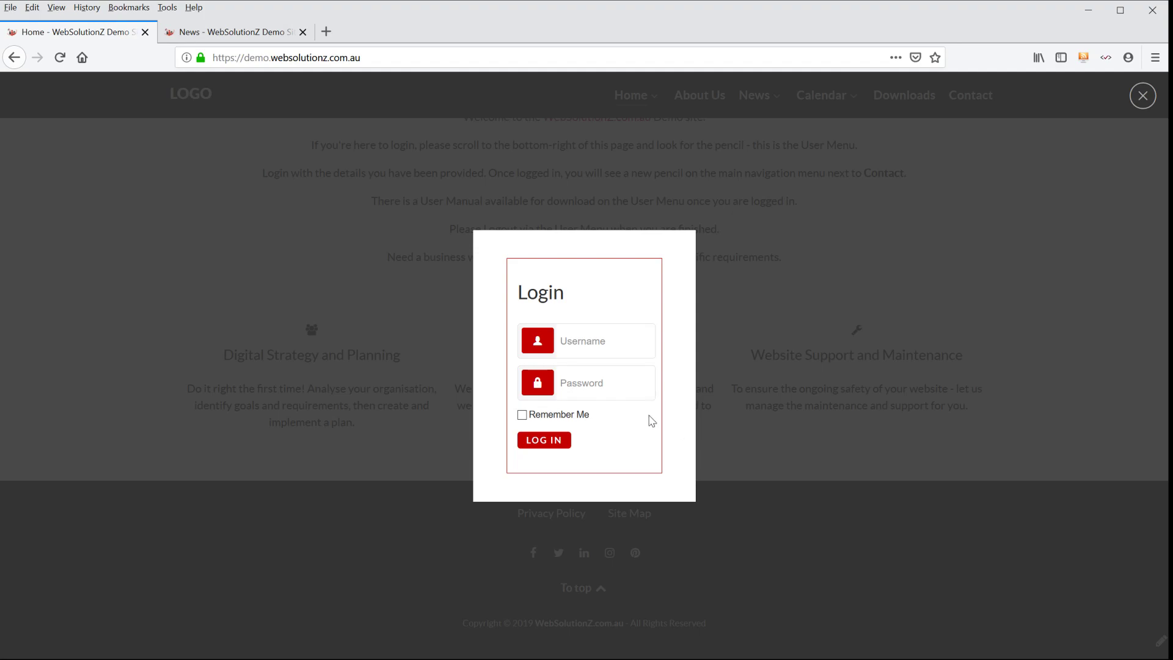
left_click(1142, 96)
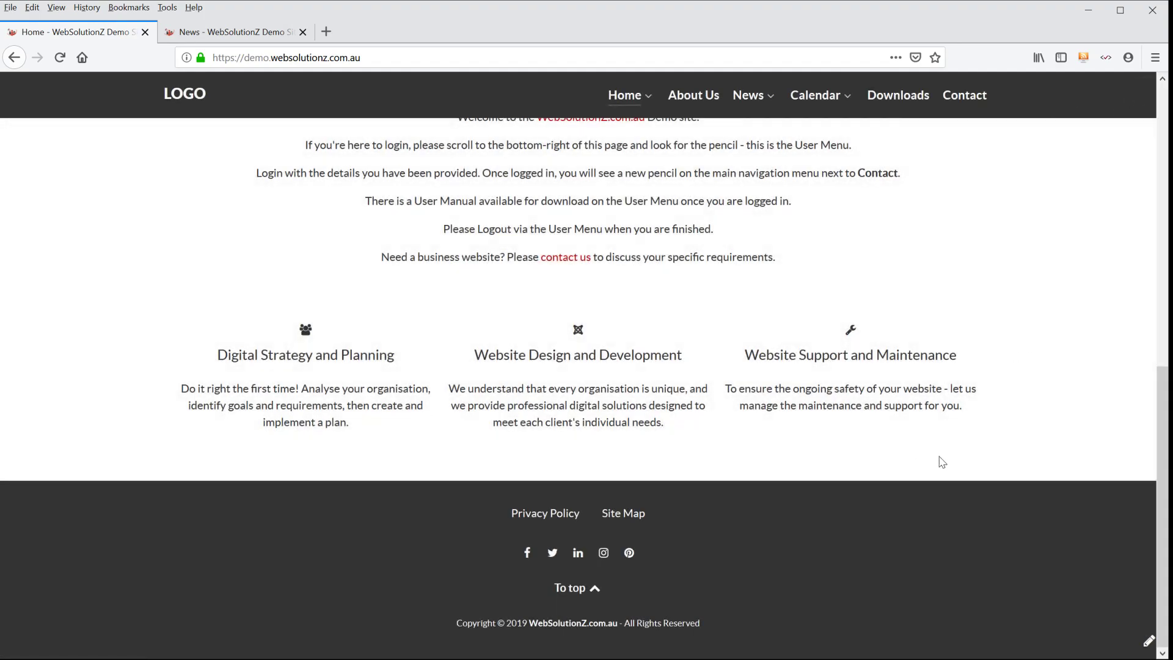
- Open the Site Map page and look at the Login form in its sidebar
left_click(617, 519)
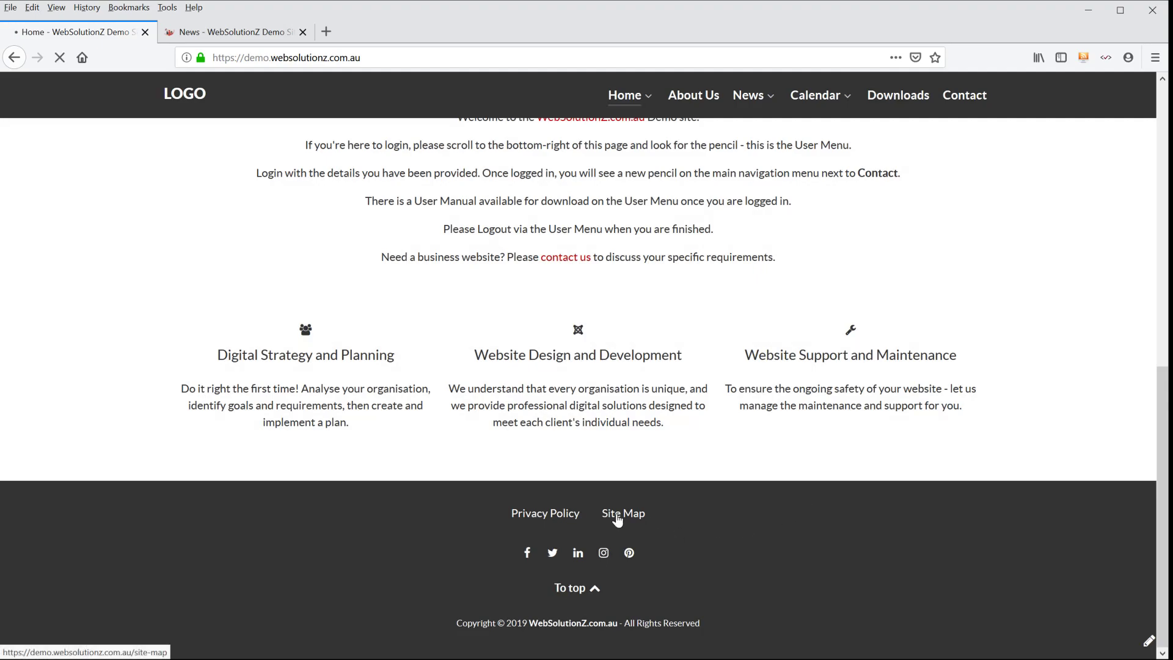
scroll(696, 353, "down", 5)
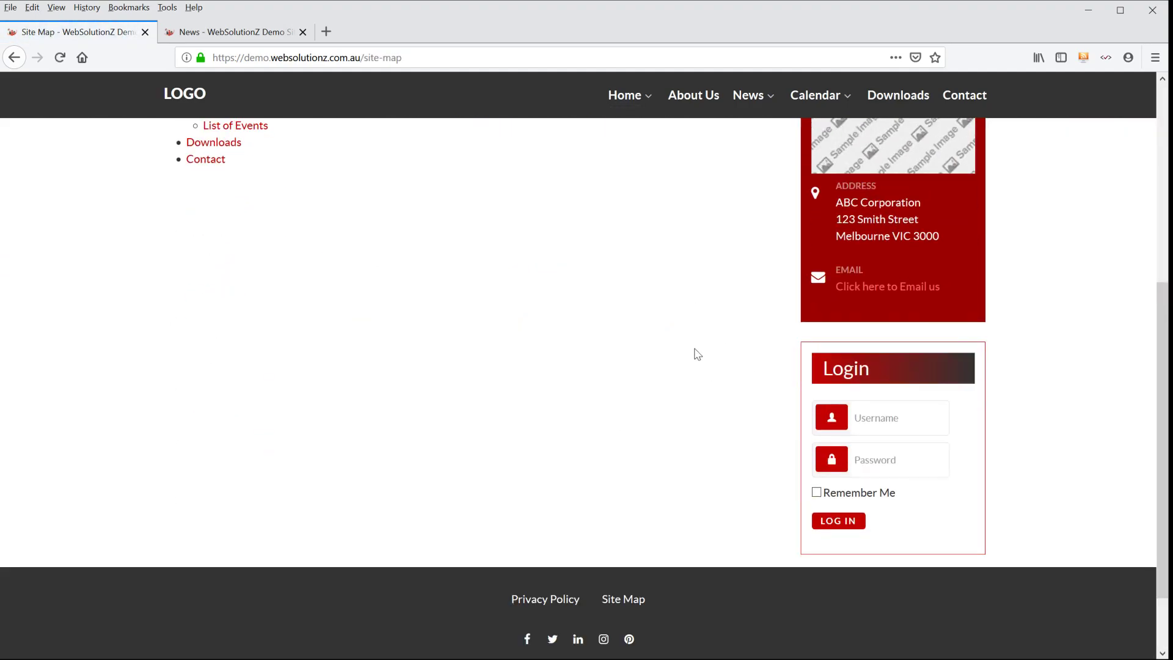
scroll(697, 352, "down", 2)
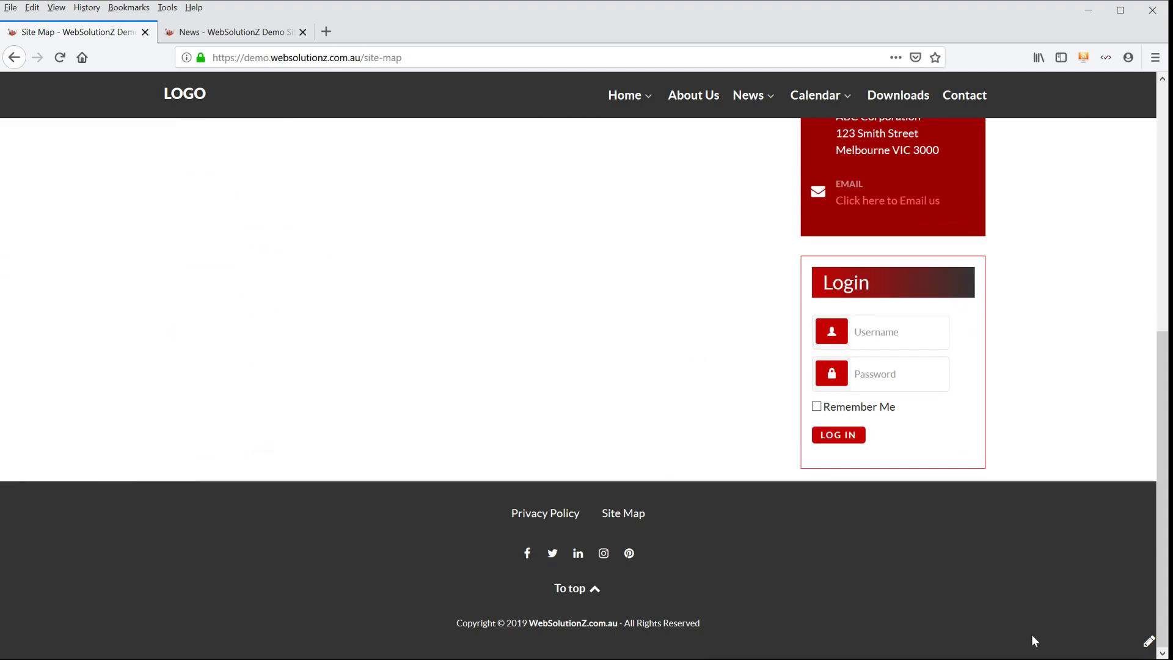
- Log in through the footer pencil's pop-up form with the account username and password
left_click(1148, 644)
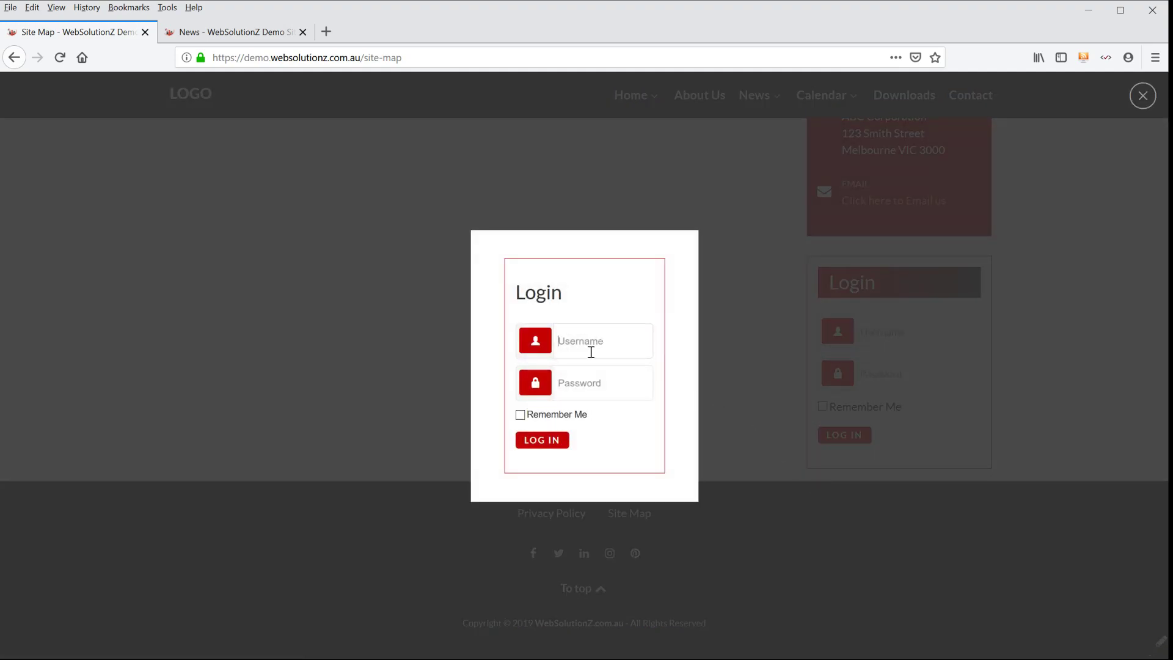
left_click(586, 382)
left_click(549, 441)
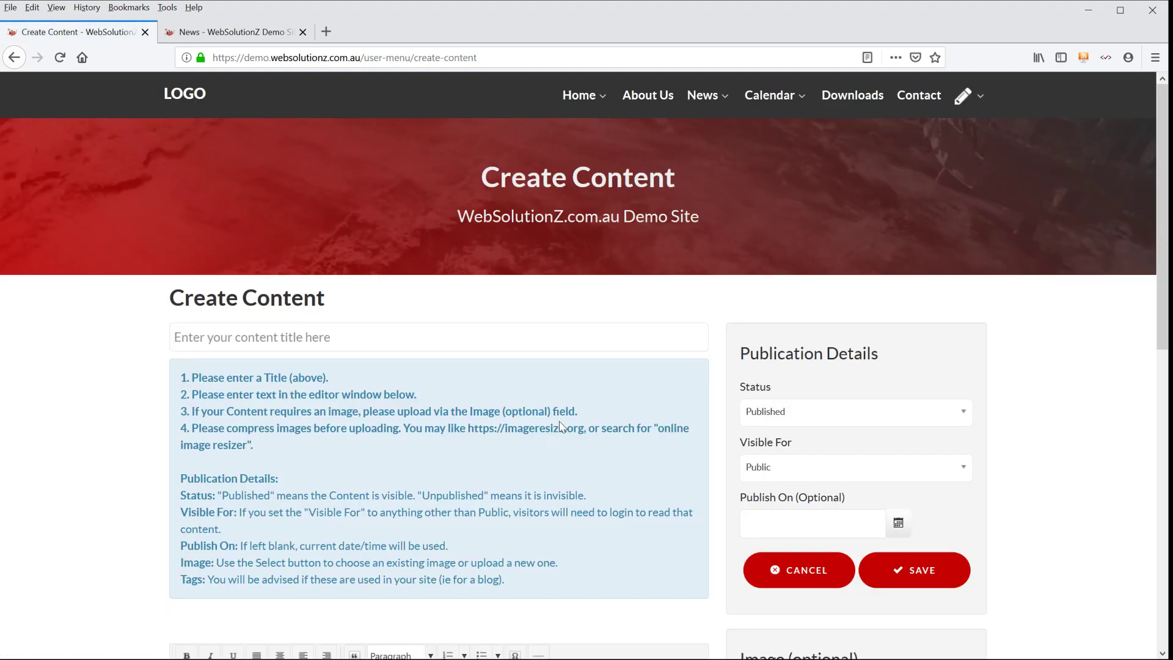
left_click(487, 330)
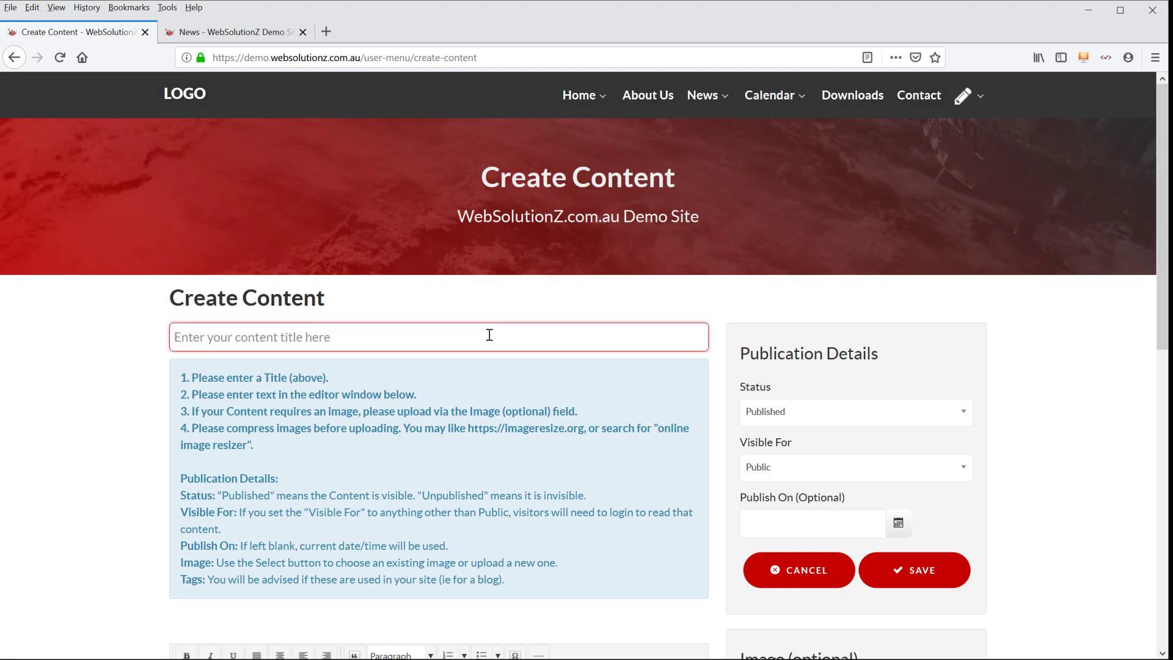
left_click(578, 202)
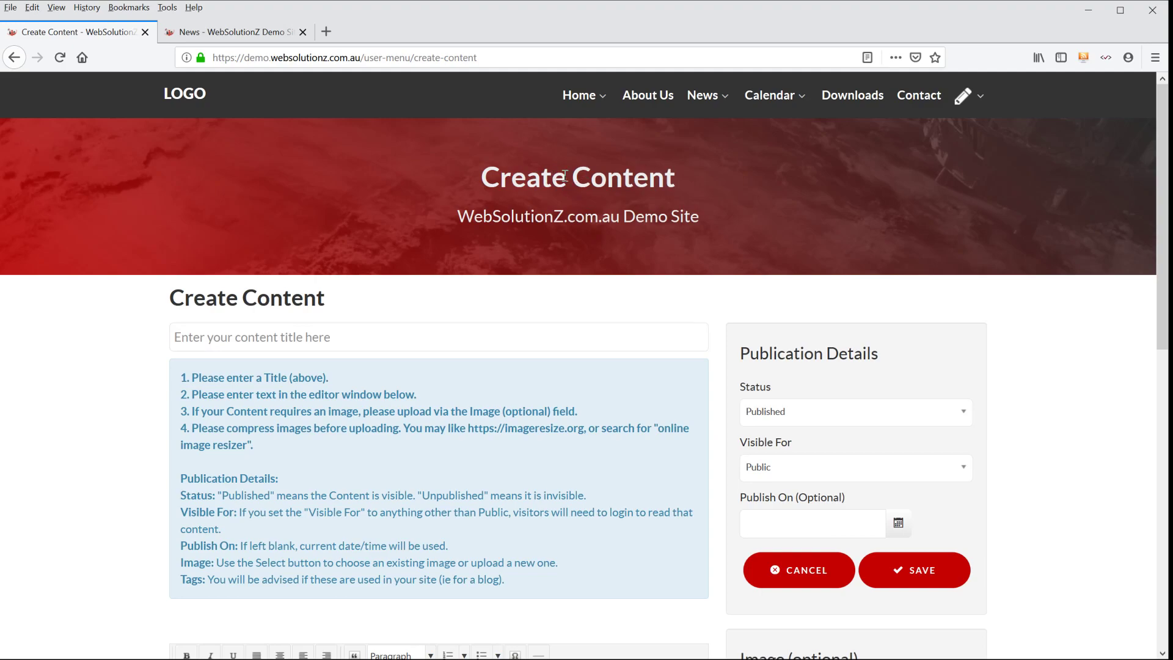
left_click(962, 109)
- Enter "Temporary Content Title" as the title of the new content item
left_click(229, 340)
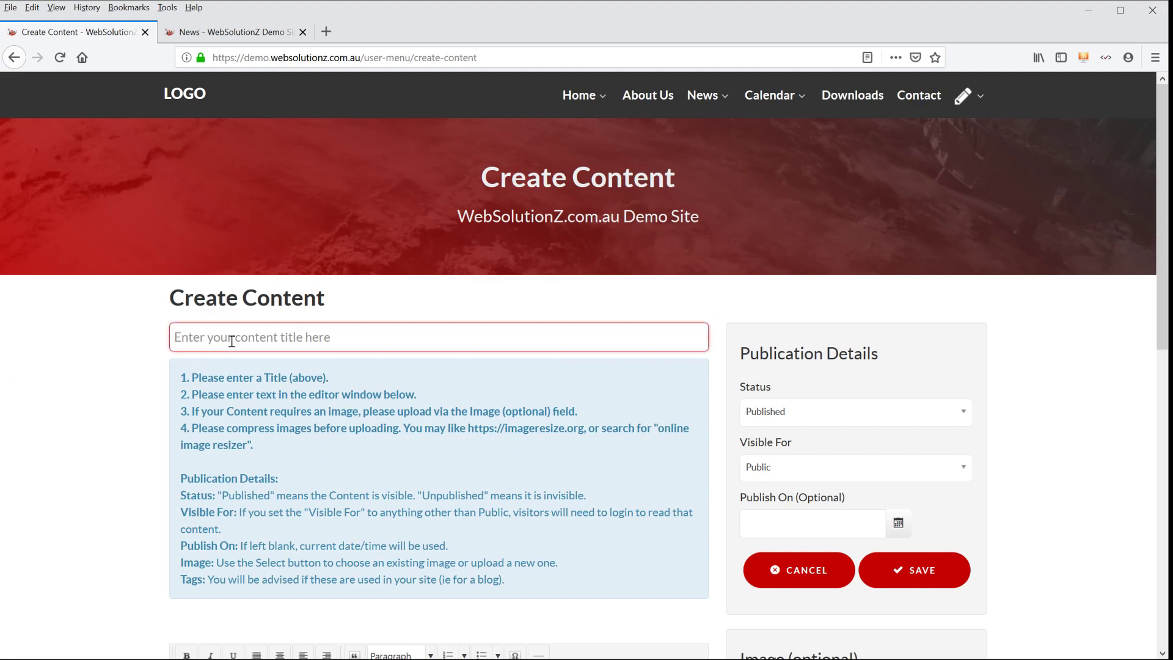
left_click(262, 335)
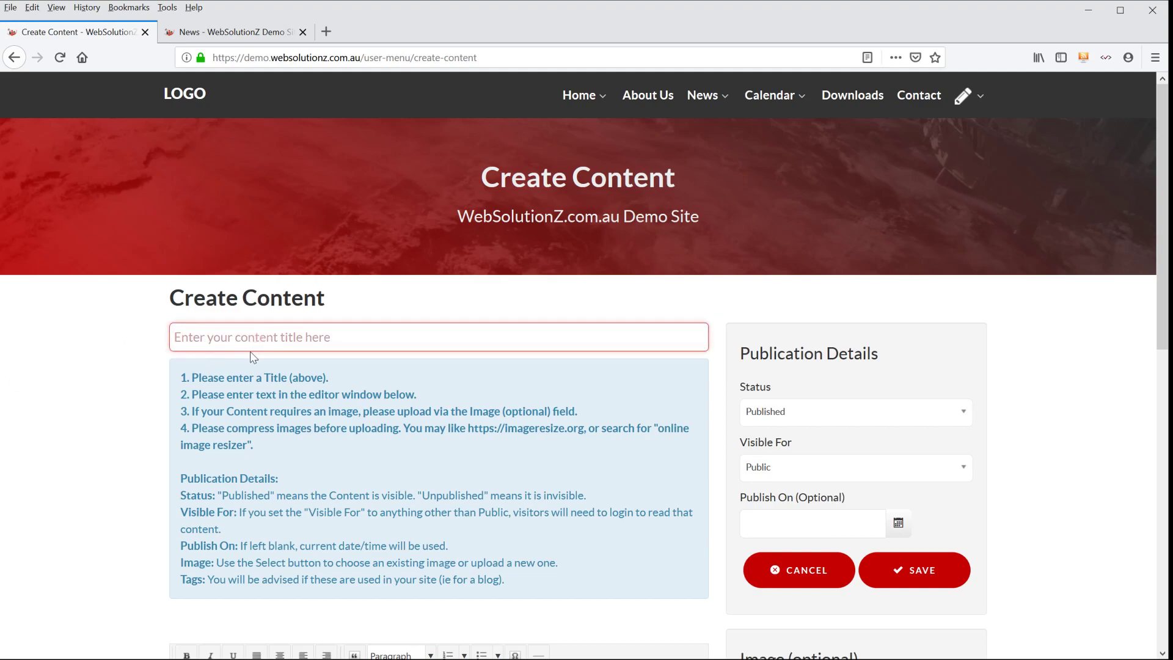
type("Temporary Content Title")
- Paste the two prepared paragraphs about the temporary News item and the simple option for content managers into the content editor
key("alt+Tab")
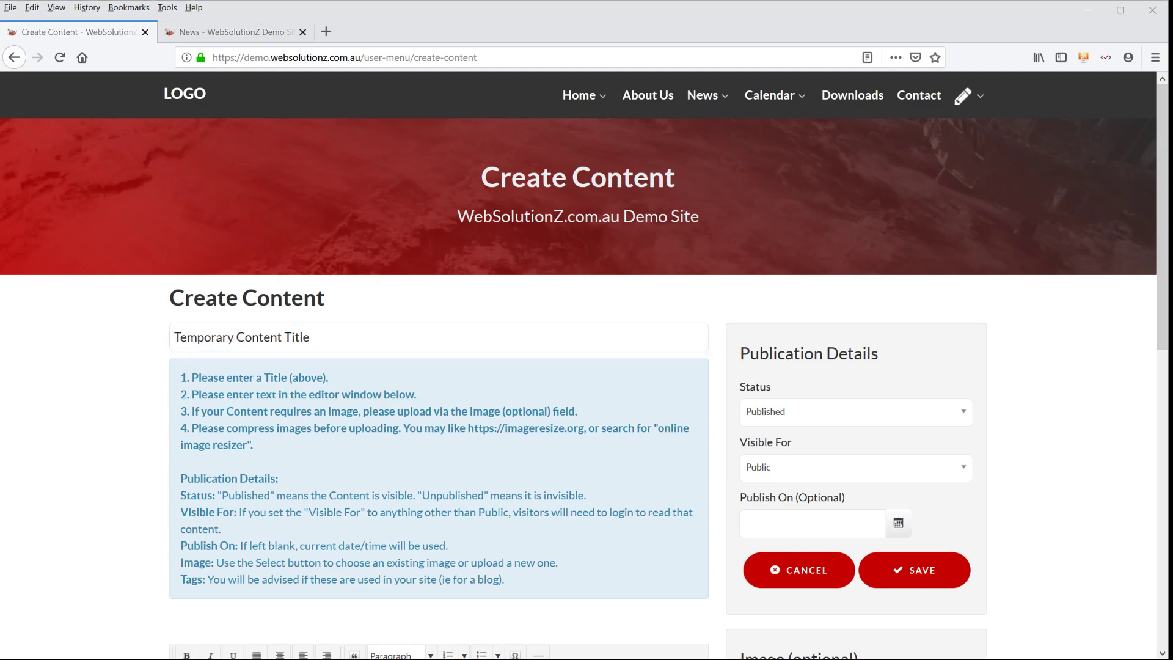
scroll(234, 493, "down", 3)
left_click(233, 494)
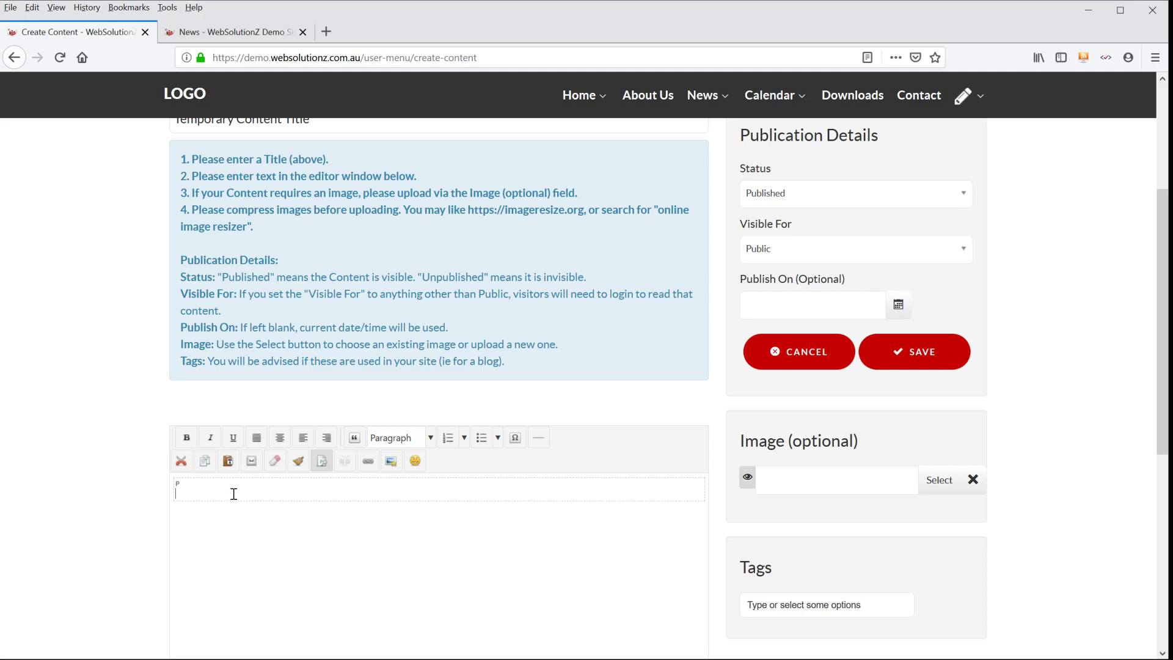
type("This is a temporary News item. It will appear under the \"News\" menu on this website. This is a simple option for content managers who only need to update their website's Blog or Latest News.")
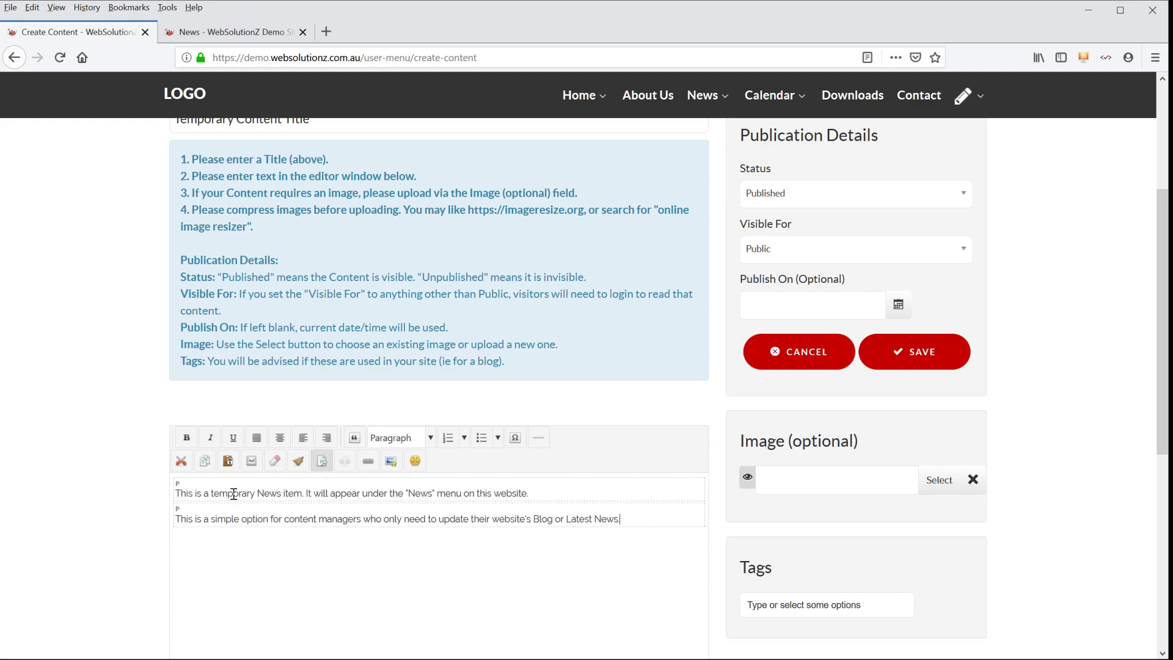
- Review the available Status and Visible For options in the publication details without changing them
scroll(449, 430, "up", 3)
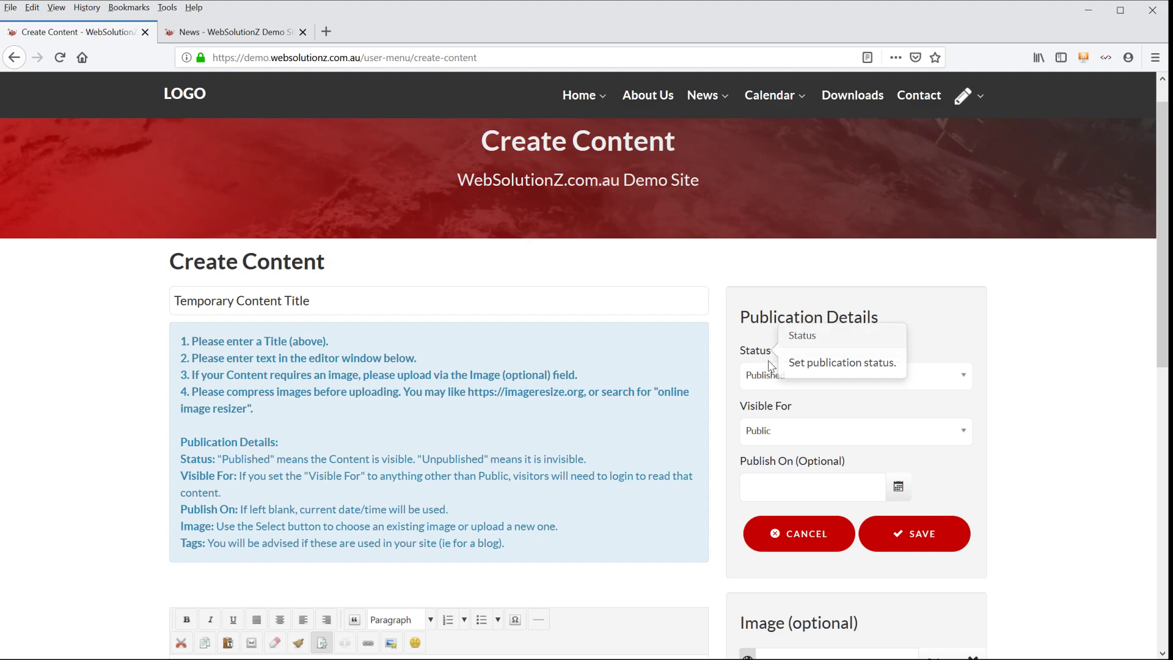
left_click(785, 382)
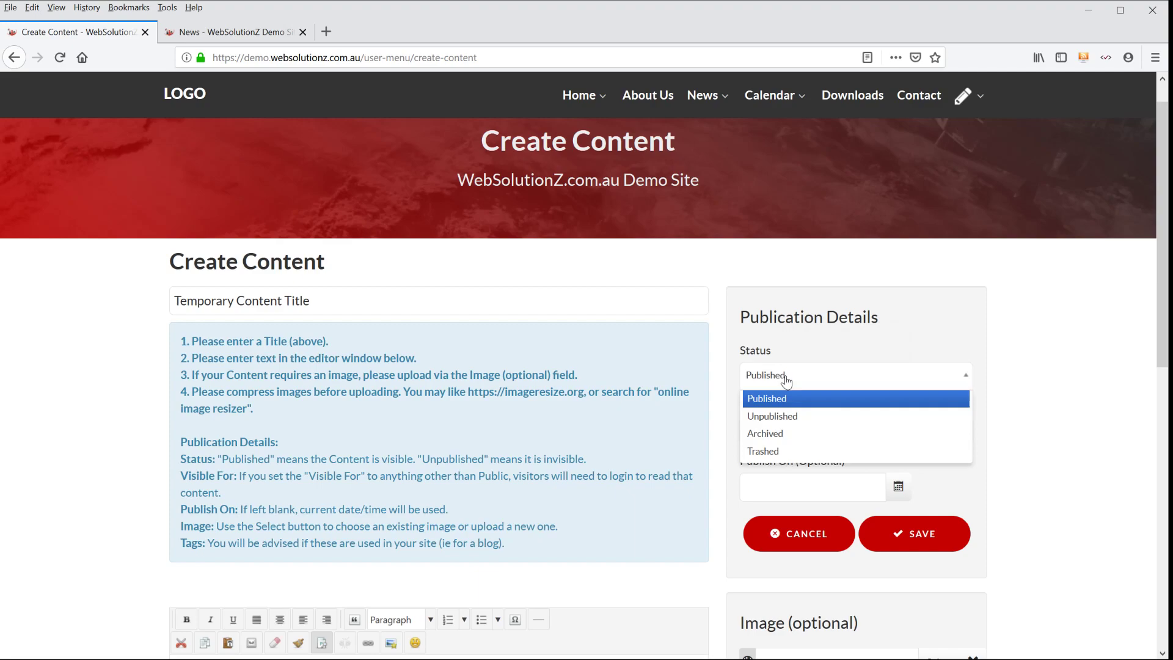
left_click(1042, 357)
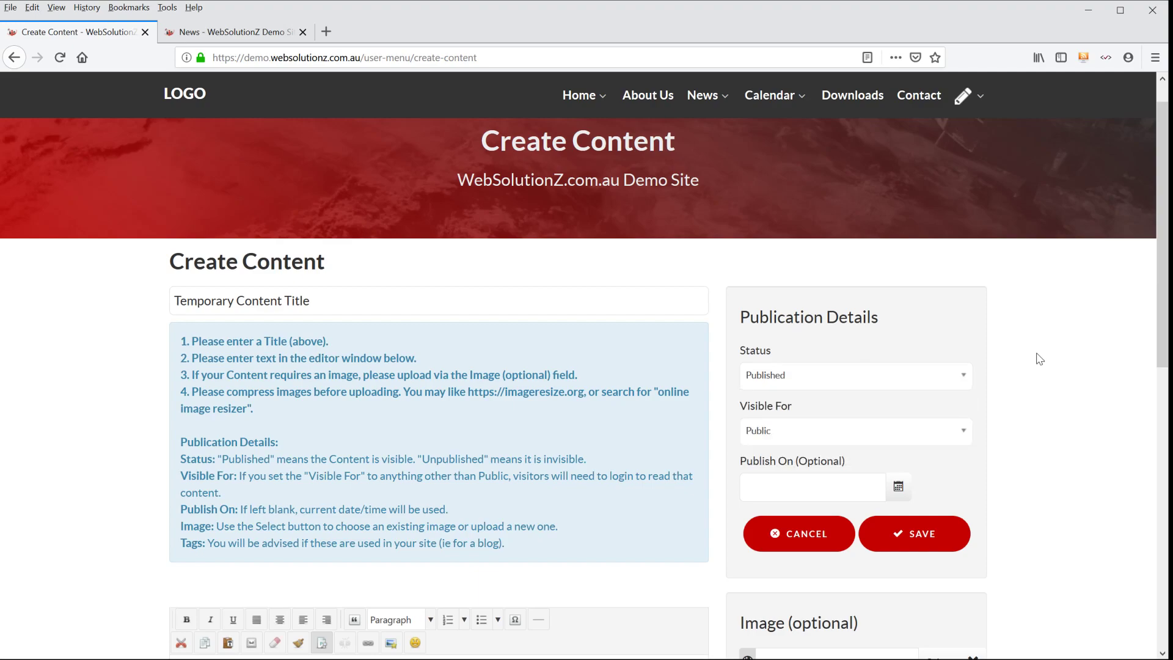
left_click(860, 432)
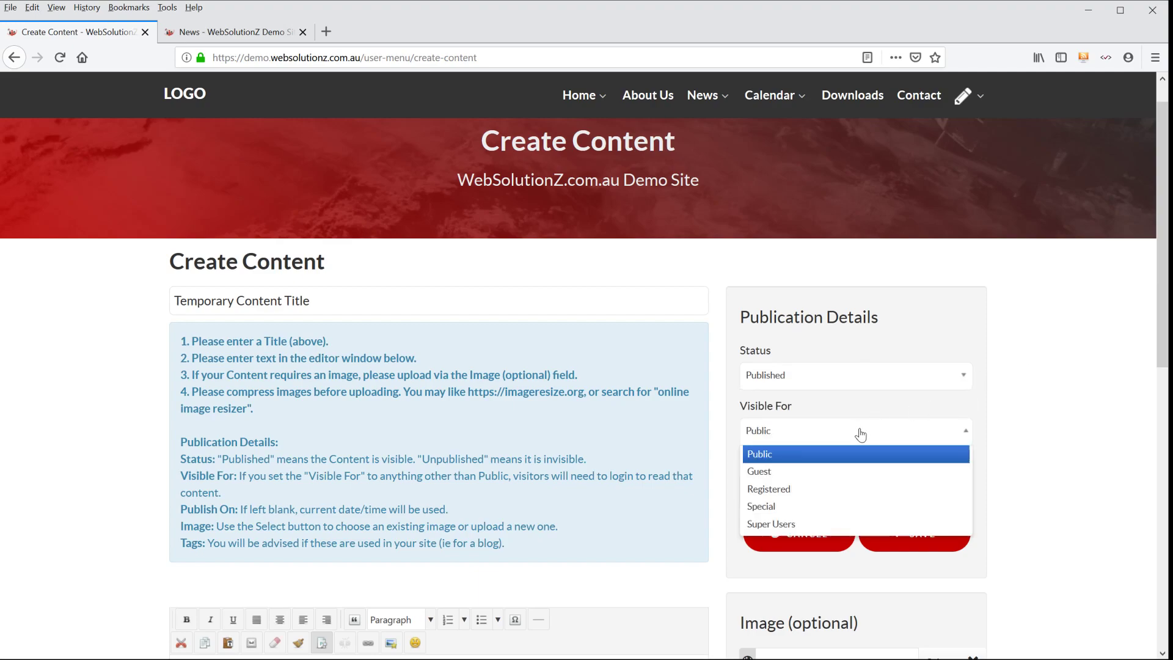
left_click(1041, 402)
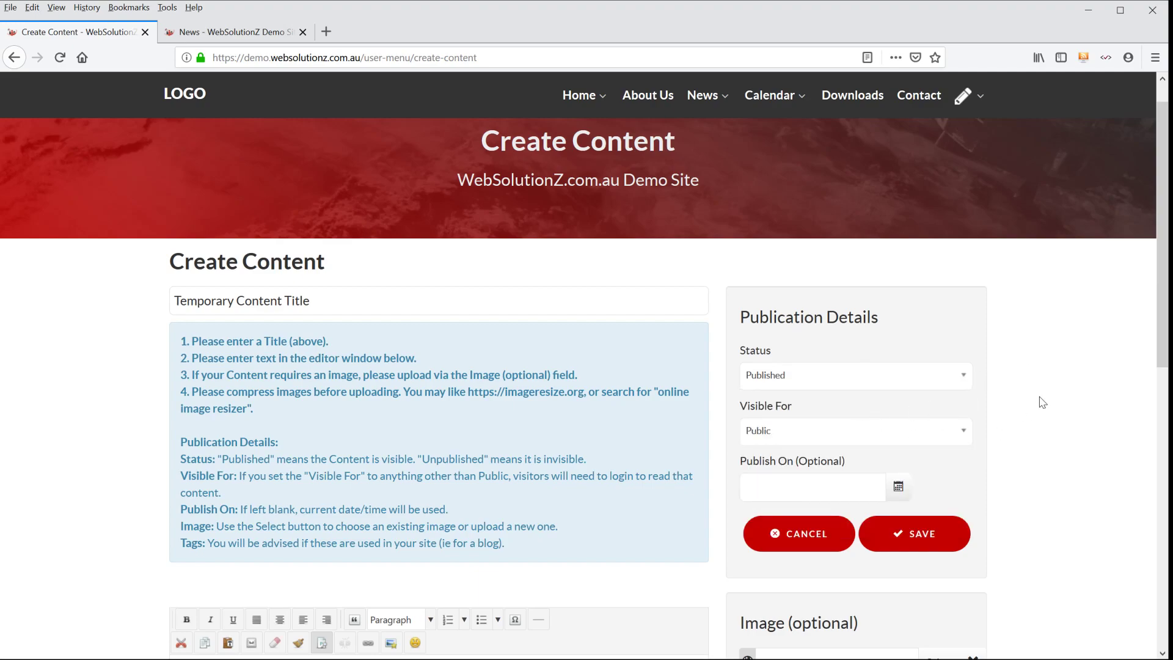
left_click(875, 432)
left_click(1041, 402)
- View the Publish On date picker and close it without choosing a date
scroll(1032, 400, "down", 2)
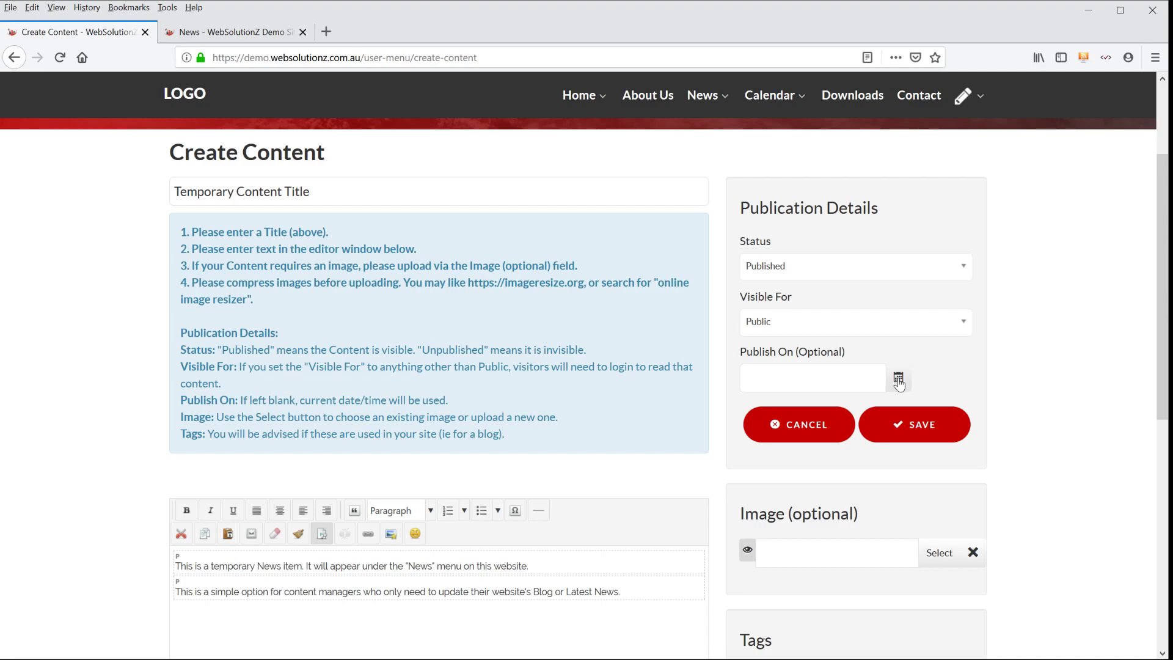
left_click(898, 380)
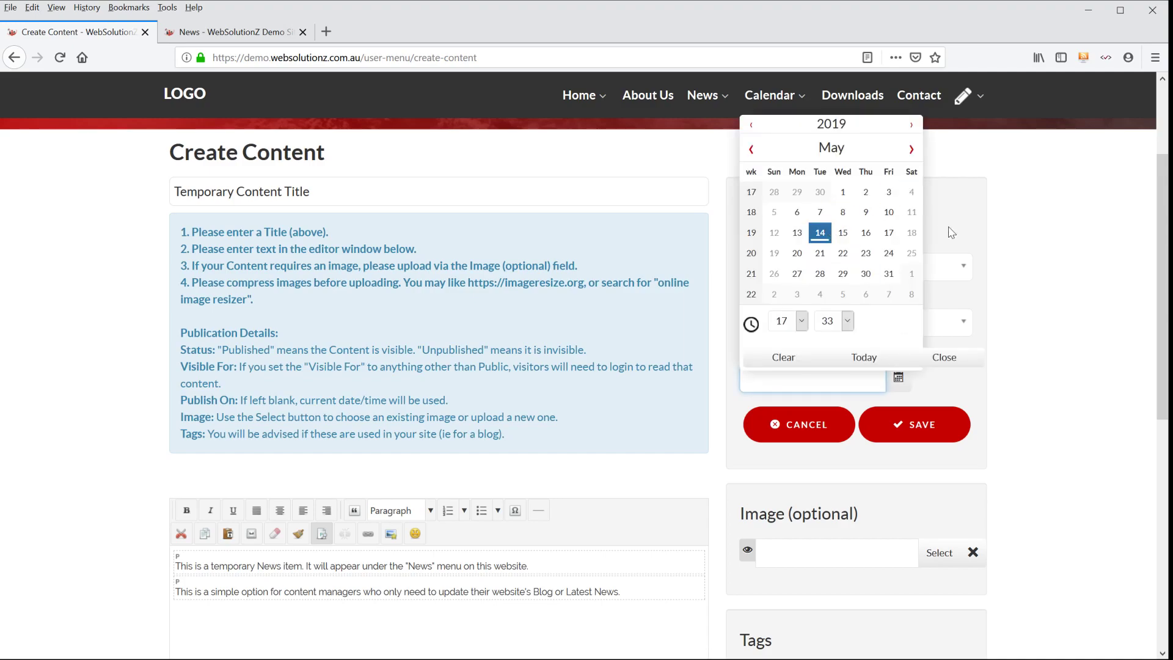
left_click(1029, 206)
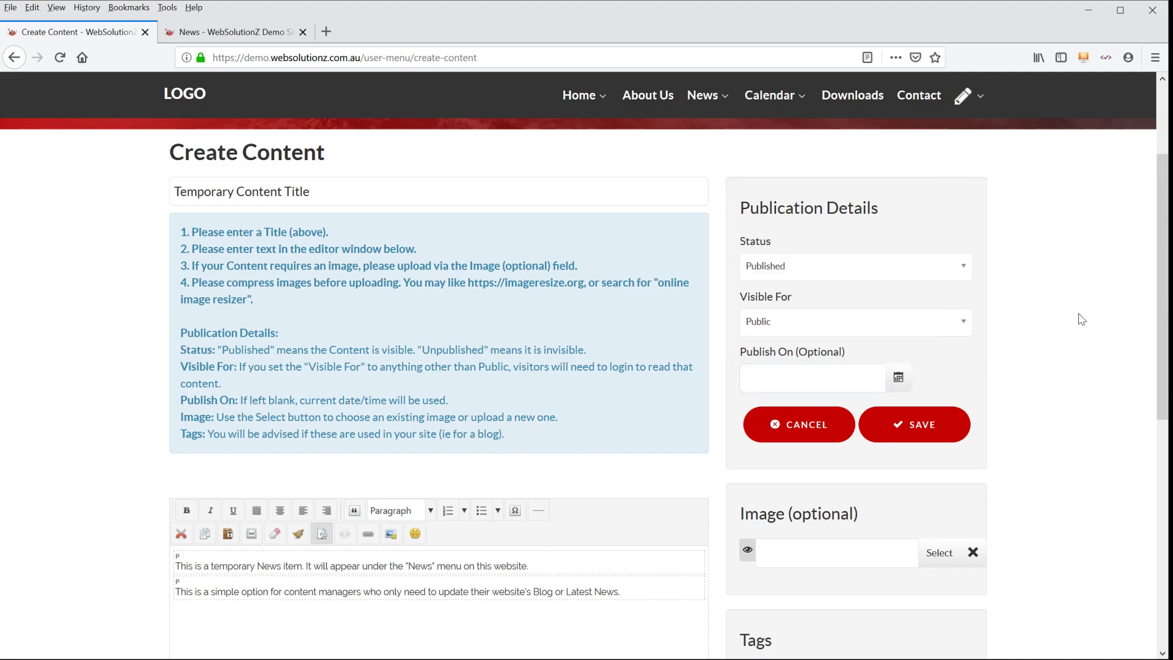
- Choose the existing file images/image.jpg as the content item's optional image
scroll(1081, 319, "down", 3)
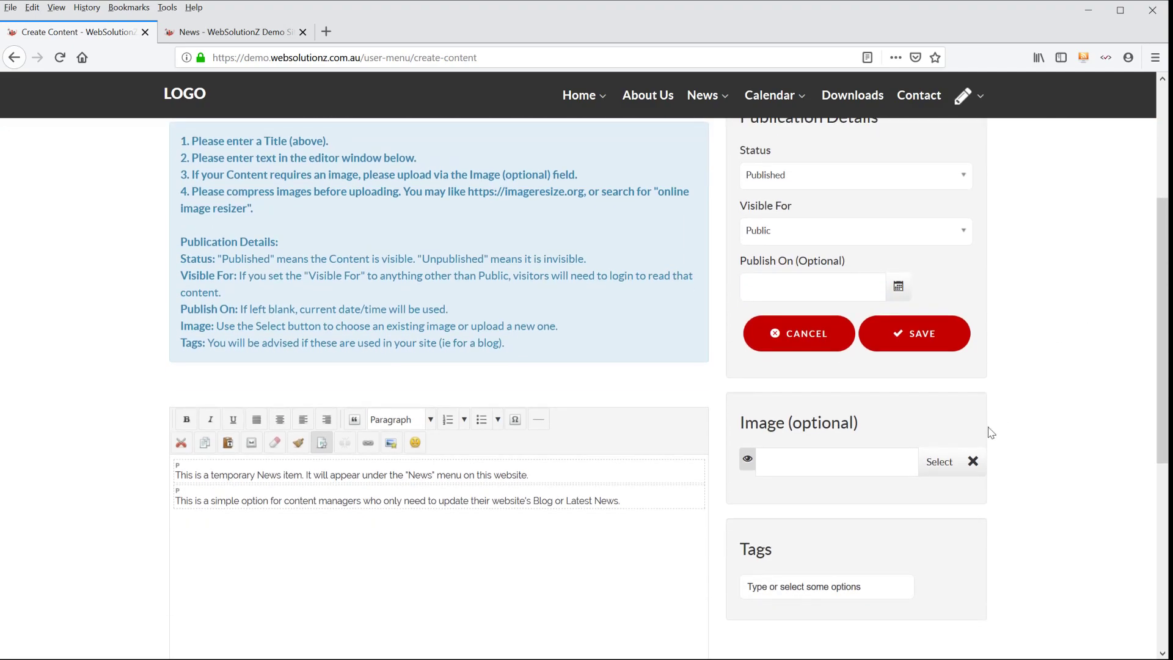
left_click(940, 462)
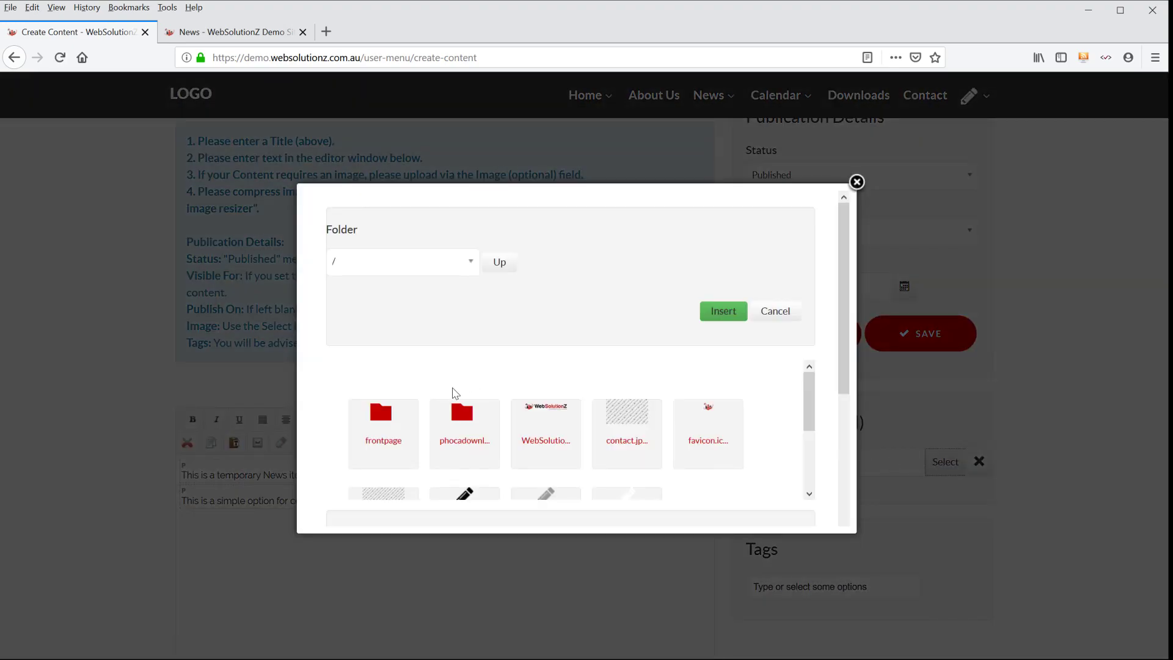
scroll(455, 392, "down", 3)
left_click(378, 388)
left_click(727, 311)
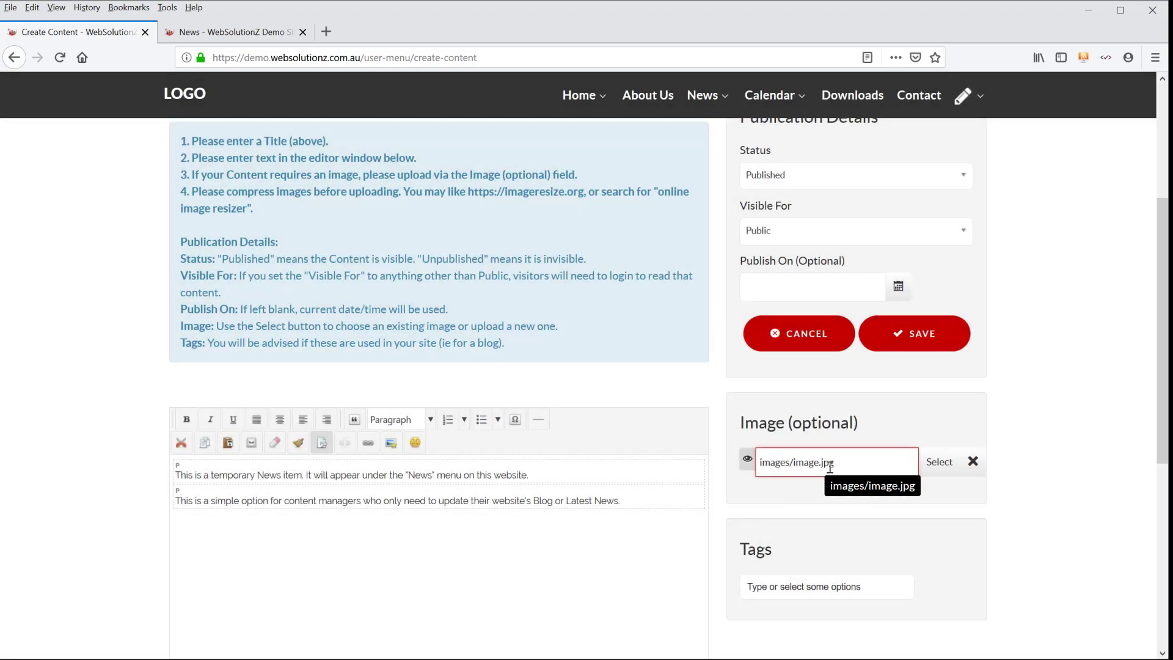
- Assign the Oranges tag to the content item and look over the completed form
scroll(904, 532, "down", 3)
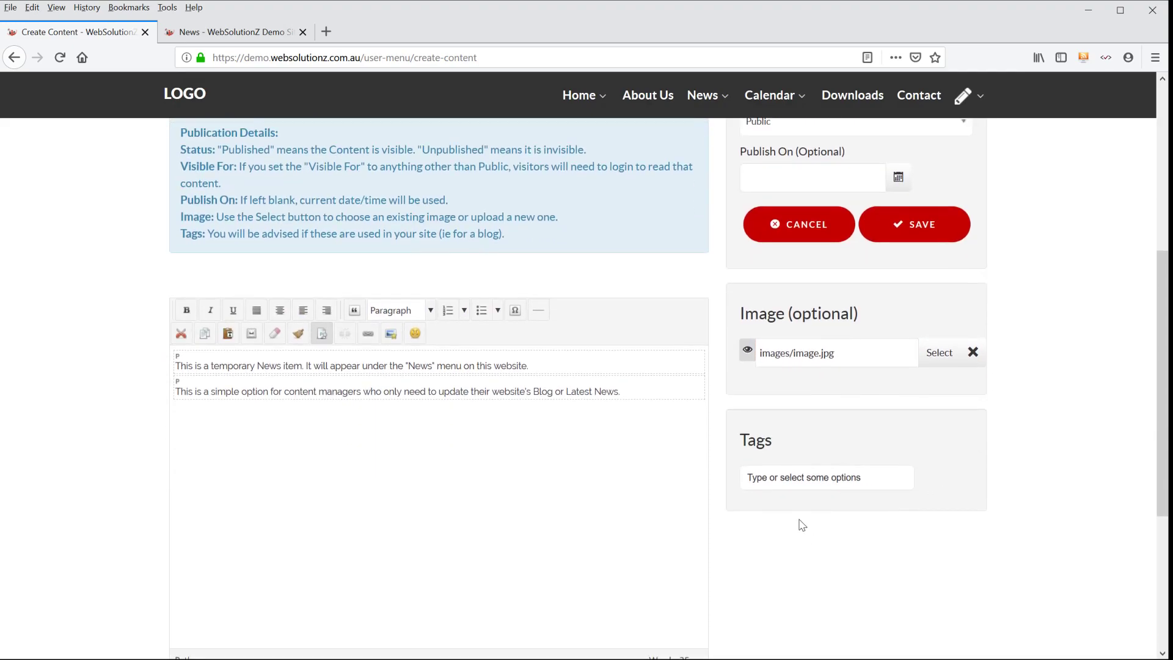
left_click(799, 477)
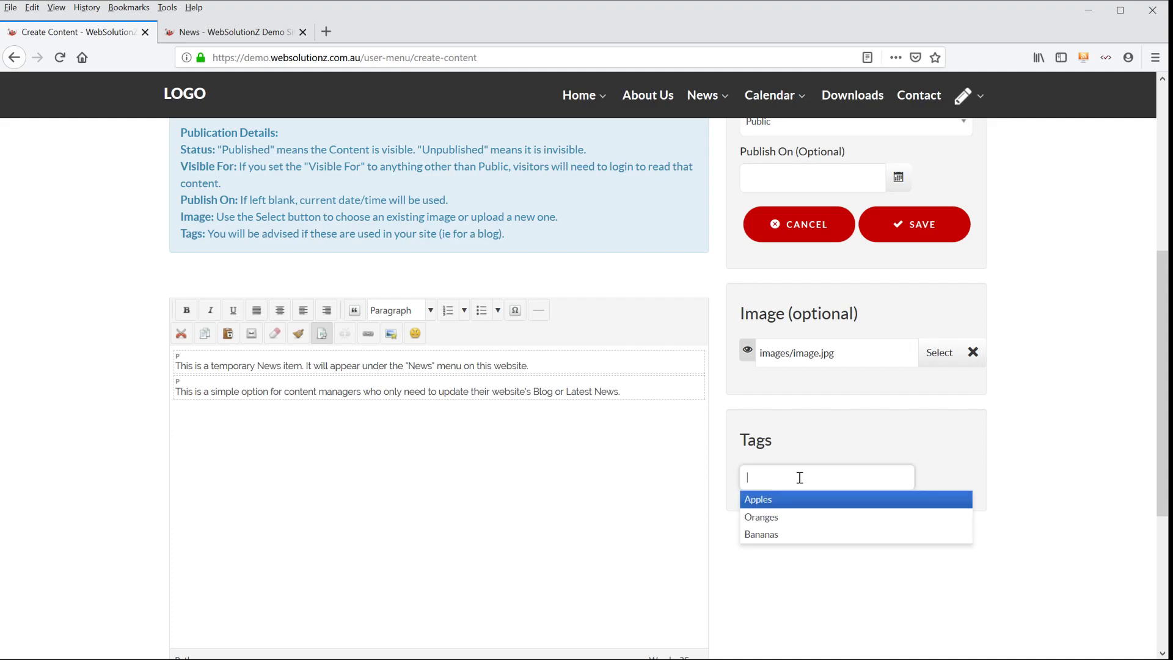
left_click(780, 519)
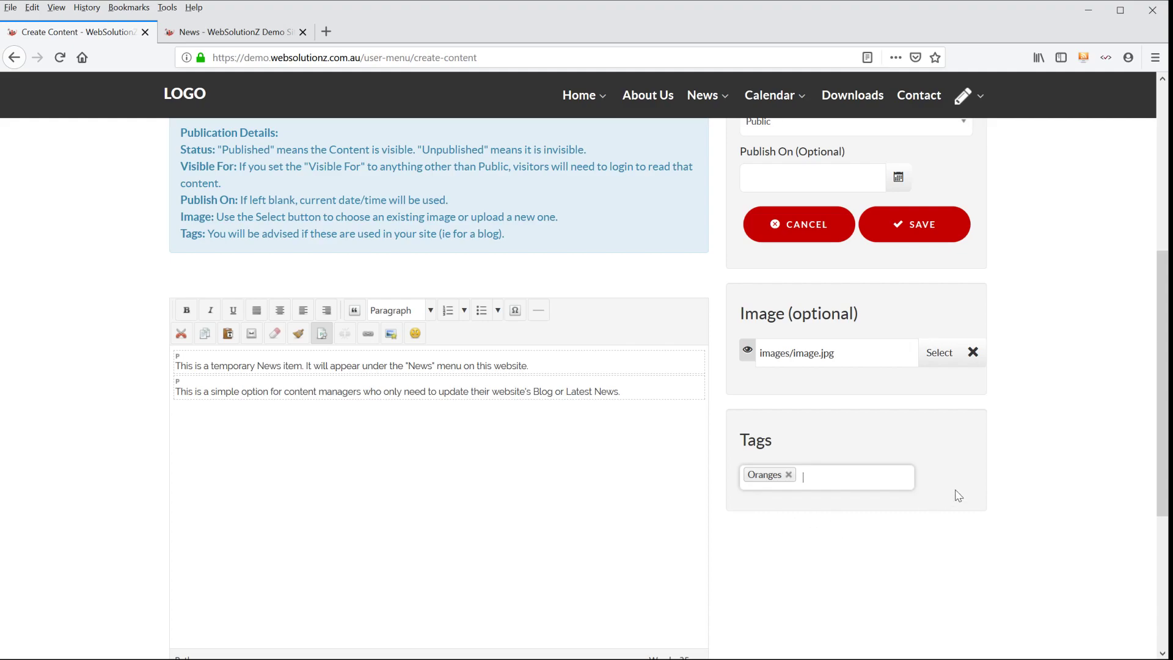
scroll(1041, 407, "down", 3)
scroll(1040, 407, "up", 8)
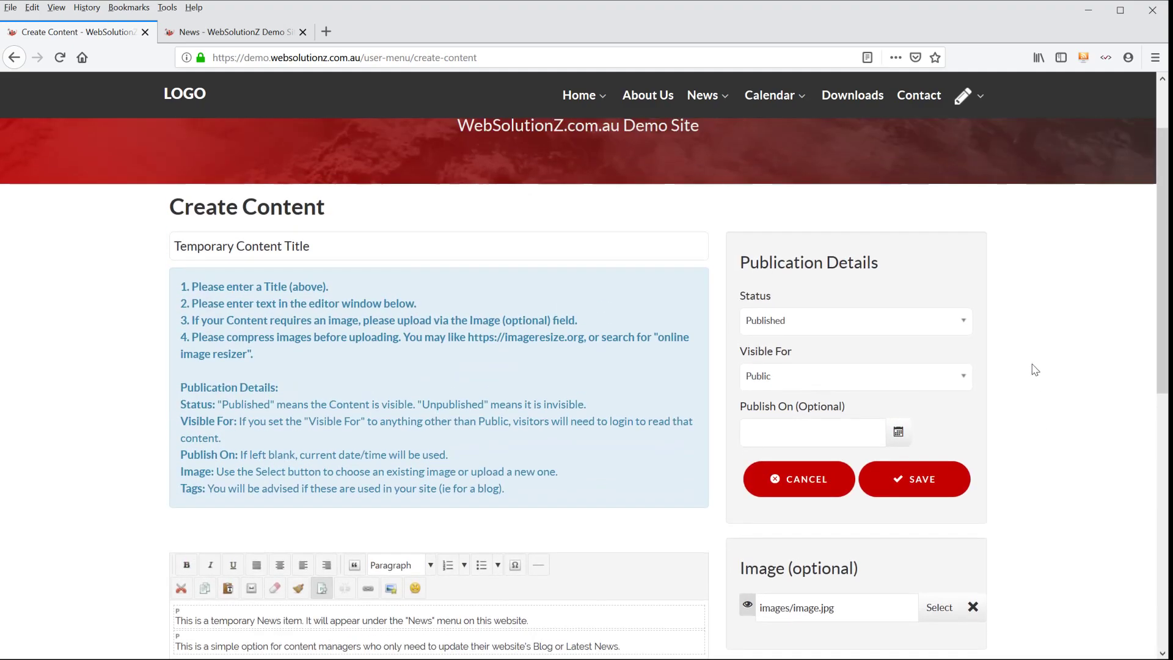
scroll(1034, 370, "down", 3)
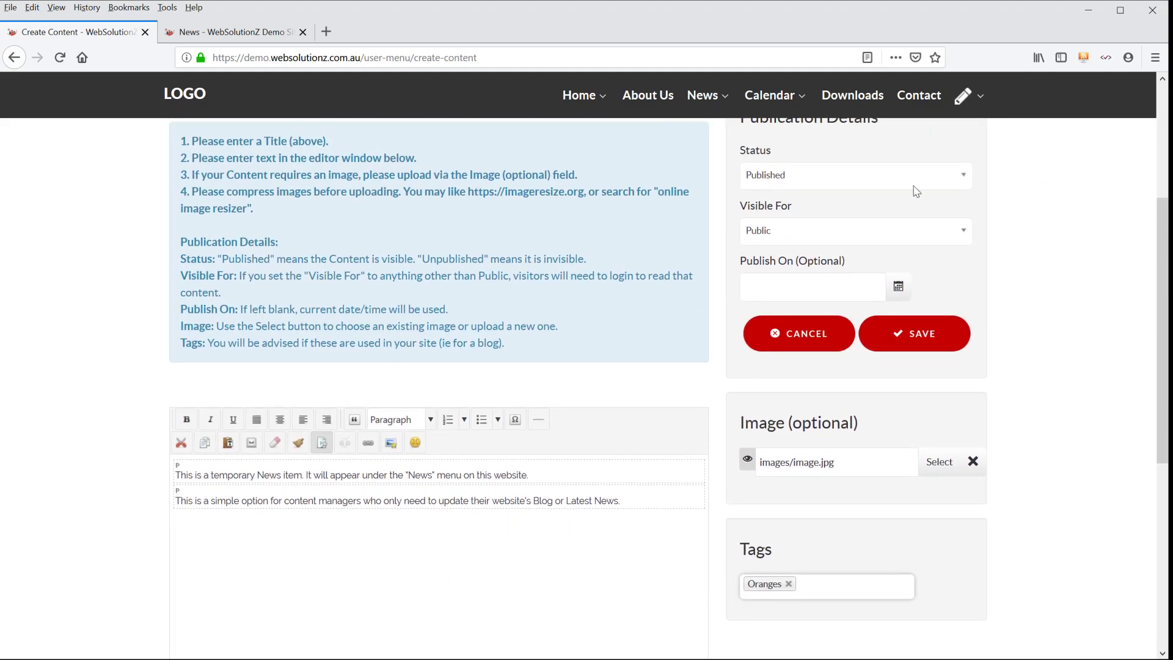
- Switch to the News page and examine how existing items show their titles, dates, tags and images
left_click(220, 32)
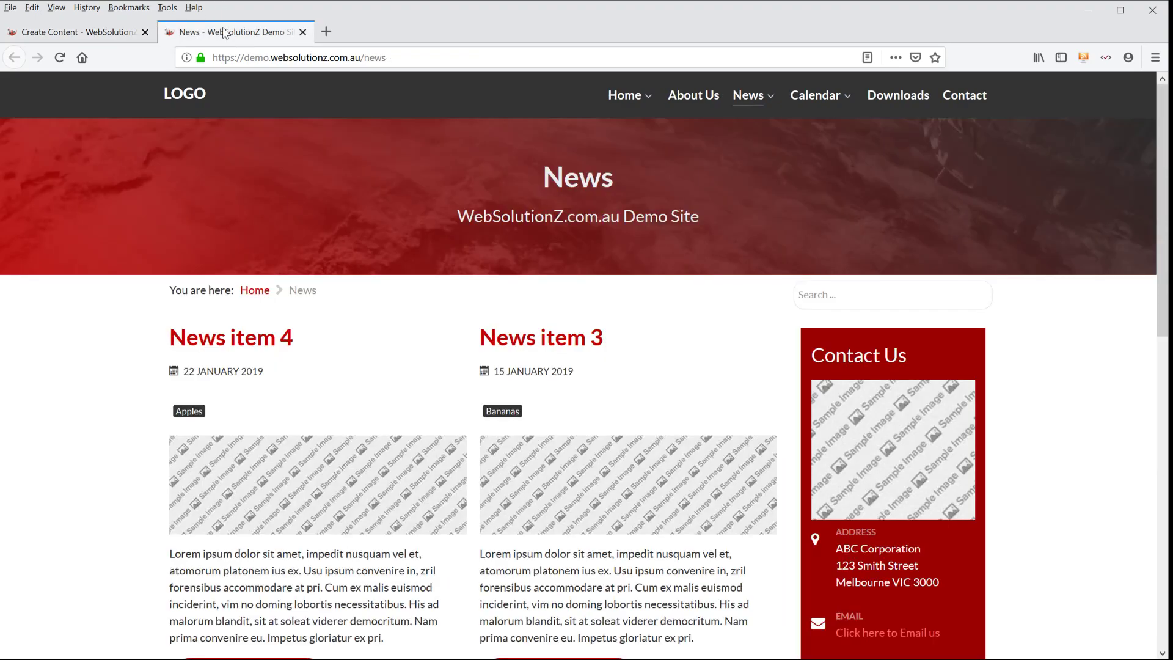
mouse_move(748, 107)
scroll(390, 369, "down", 3)
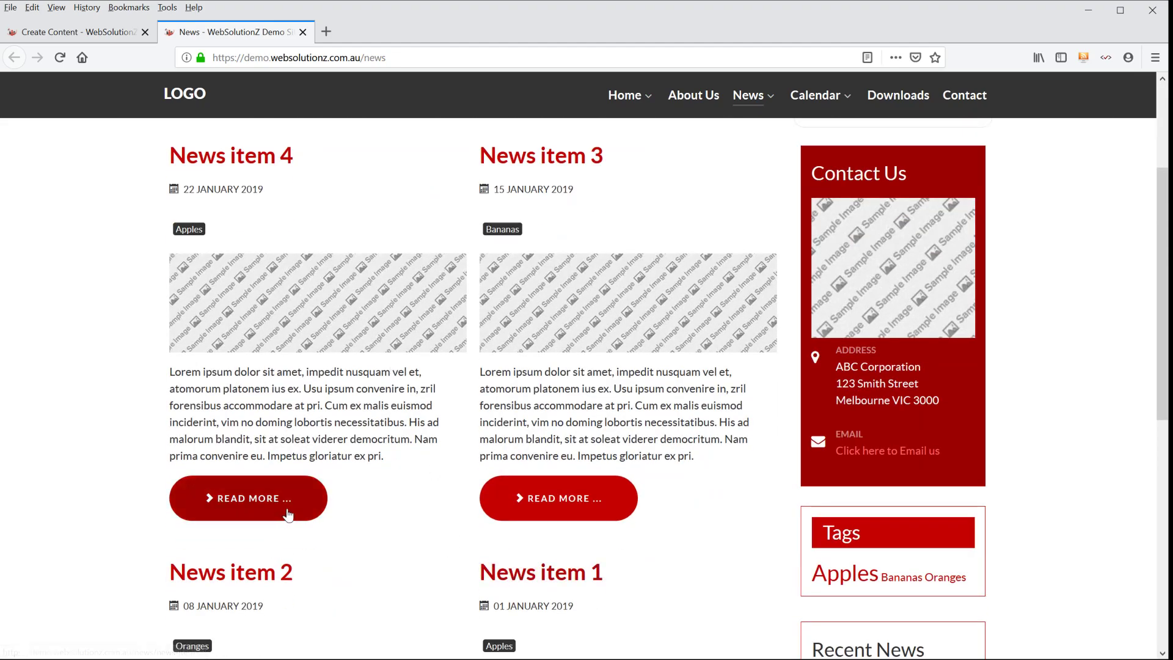
scroll(311, 476, "down", 2)
scroll(315, 476, "up", 3)
scroll(315, 470, "up", 2)
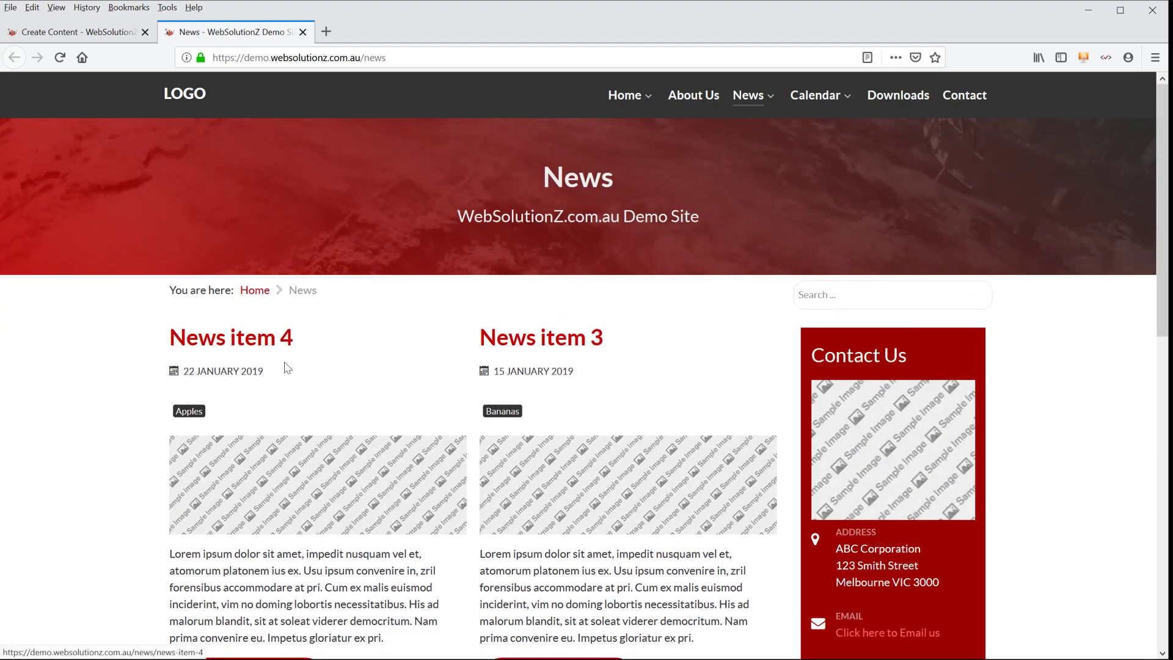
- Save the new content item and refresh the News page to show it
left_click(47, 32)
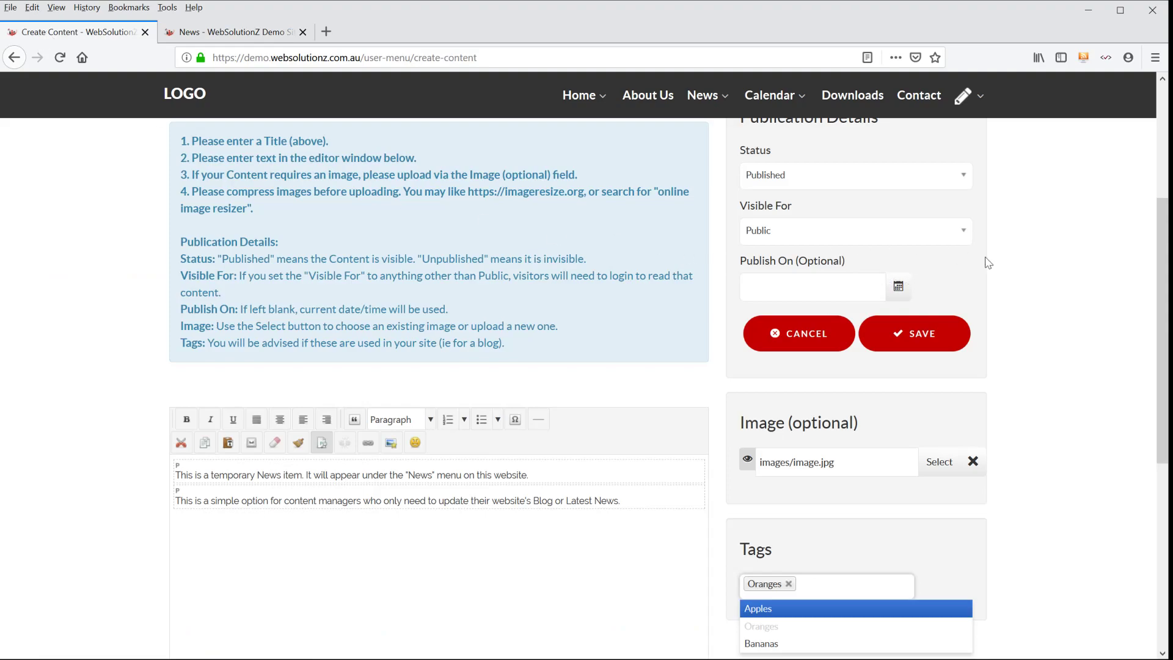
left_click(933, 336)
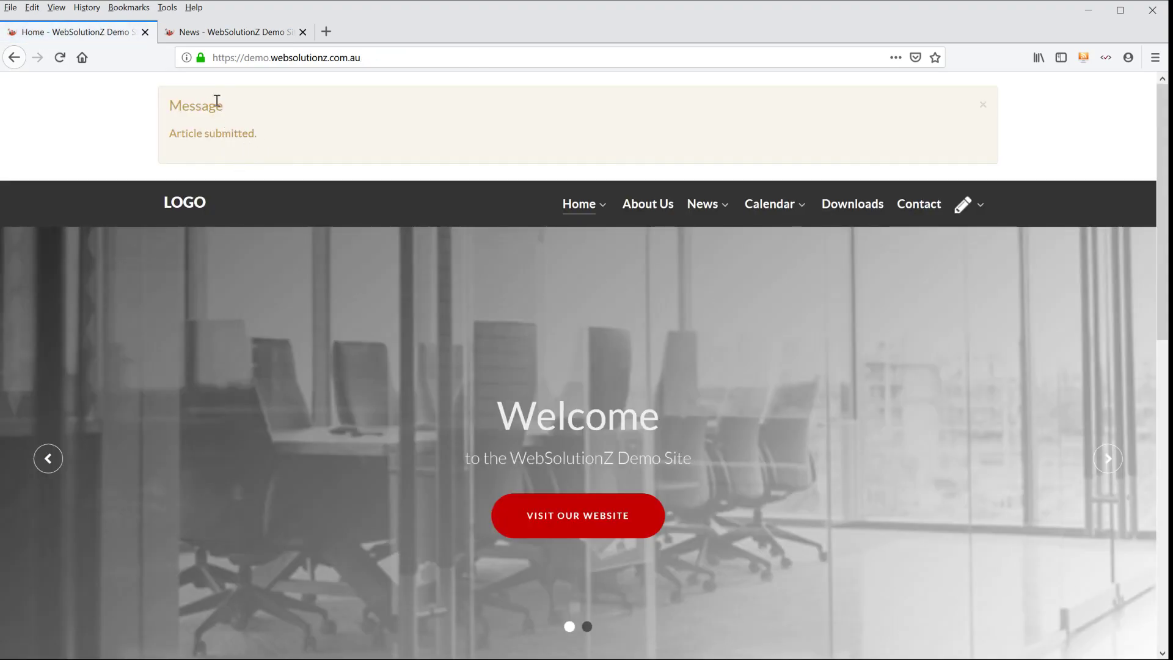
left_click(222, 30)
left_click(61, 58)
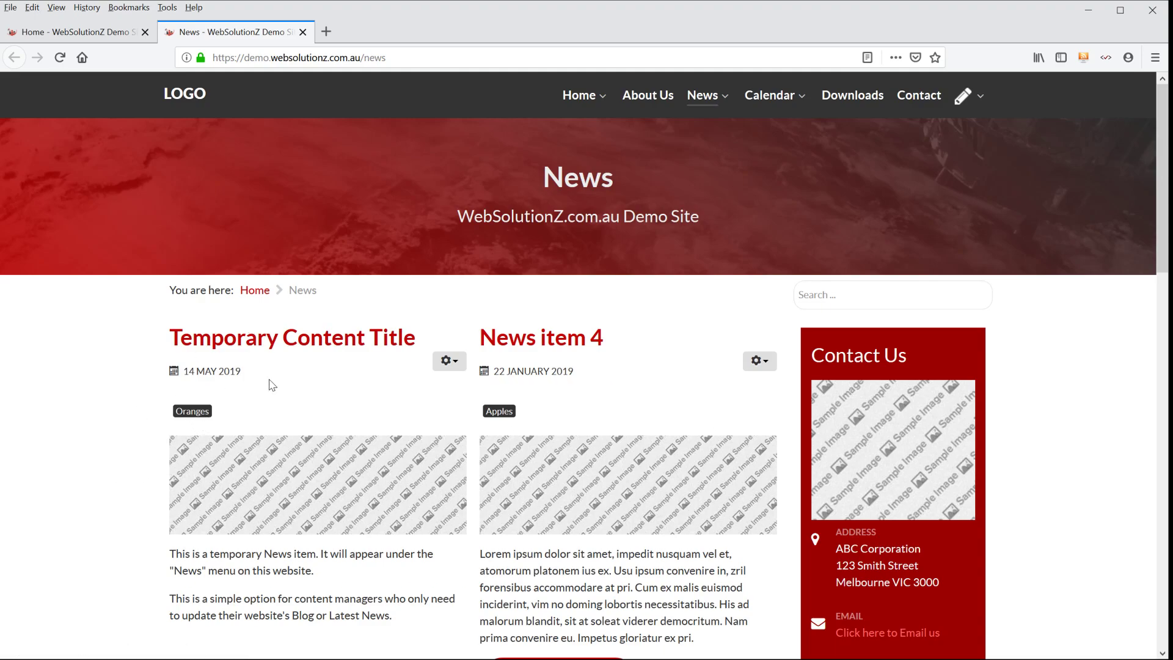
- Open Temporary Content Title for editing from the News page and add the Bananas tag
left_click(451, 365)
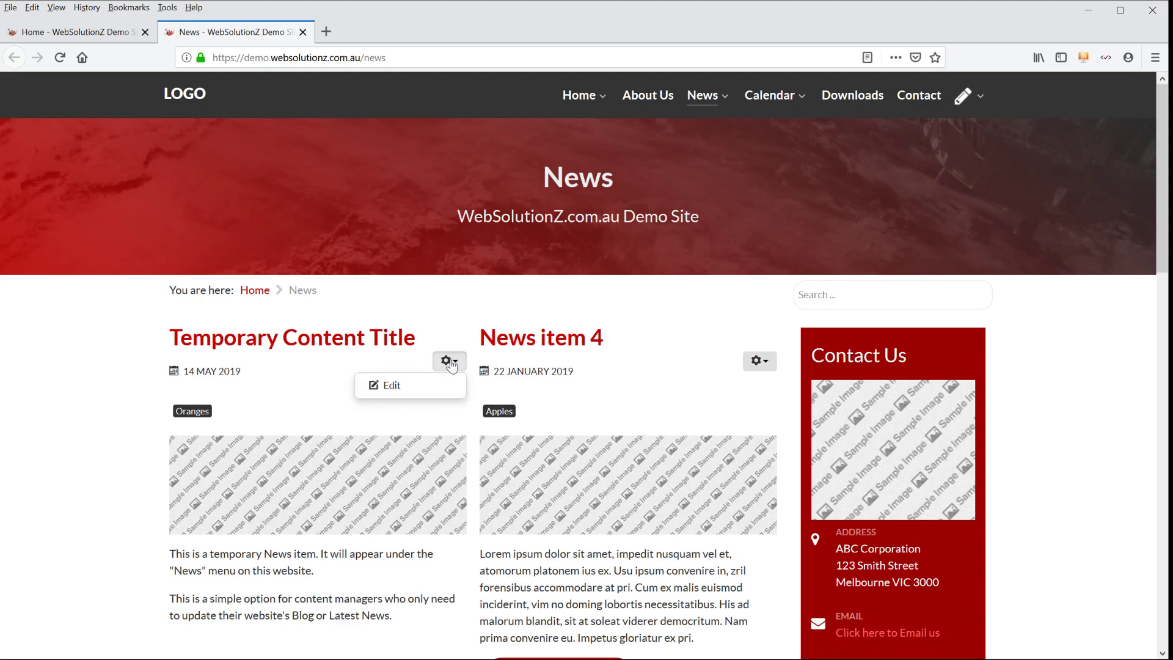
left_click(395, 386)
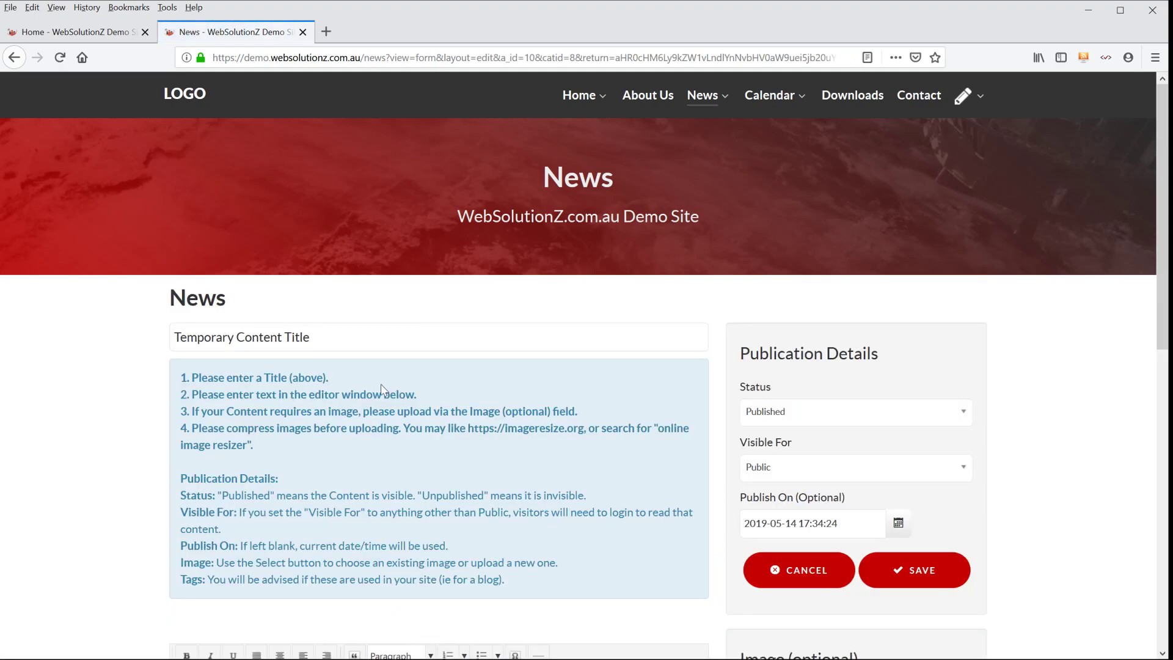
scroll(89, 321, "down", 2)
scroll(793, 573, "down", 1)
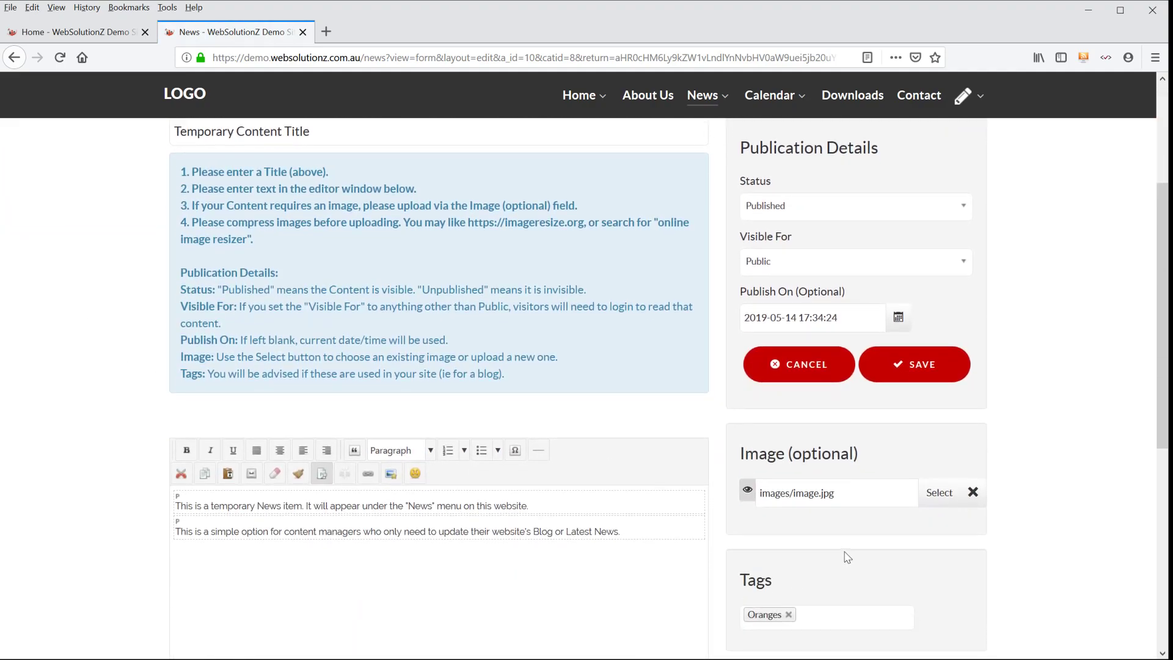
scroll(848, 556, "down", 2)
left_click(851, 476)
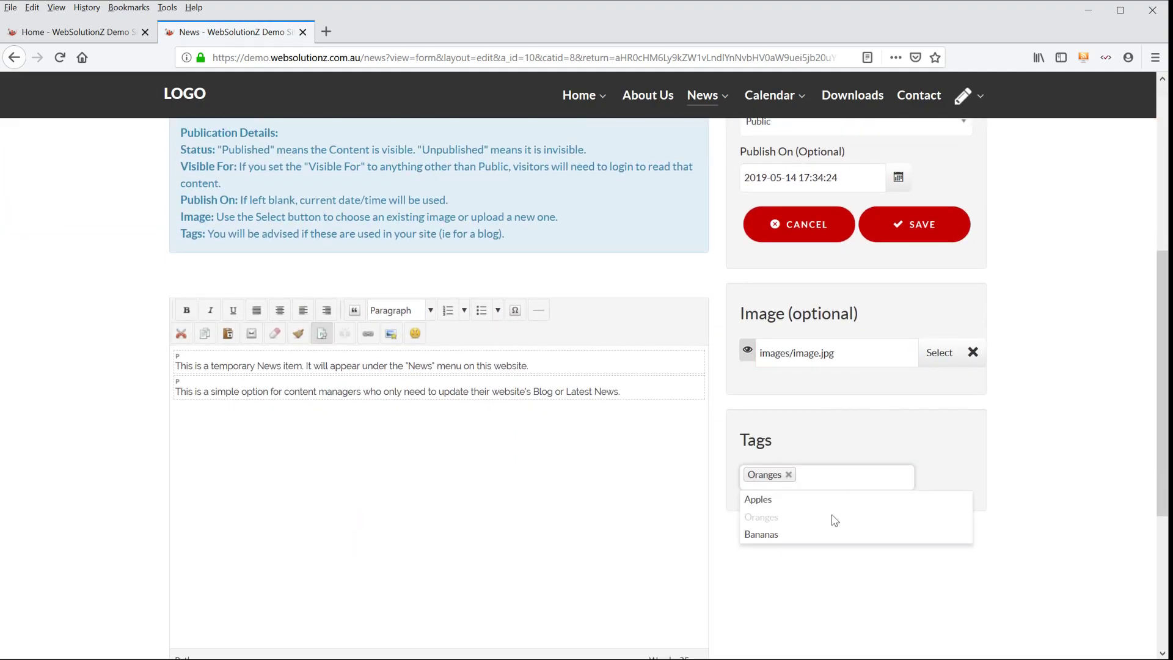
left_click(830, 536)
- Add a third paragraph reading "more text" to the item's body and save the changes
scroll(624, 494, "up", 4)
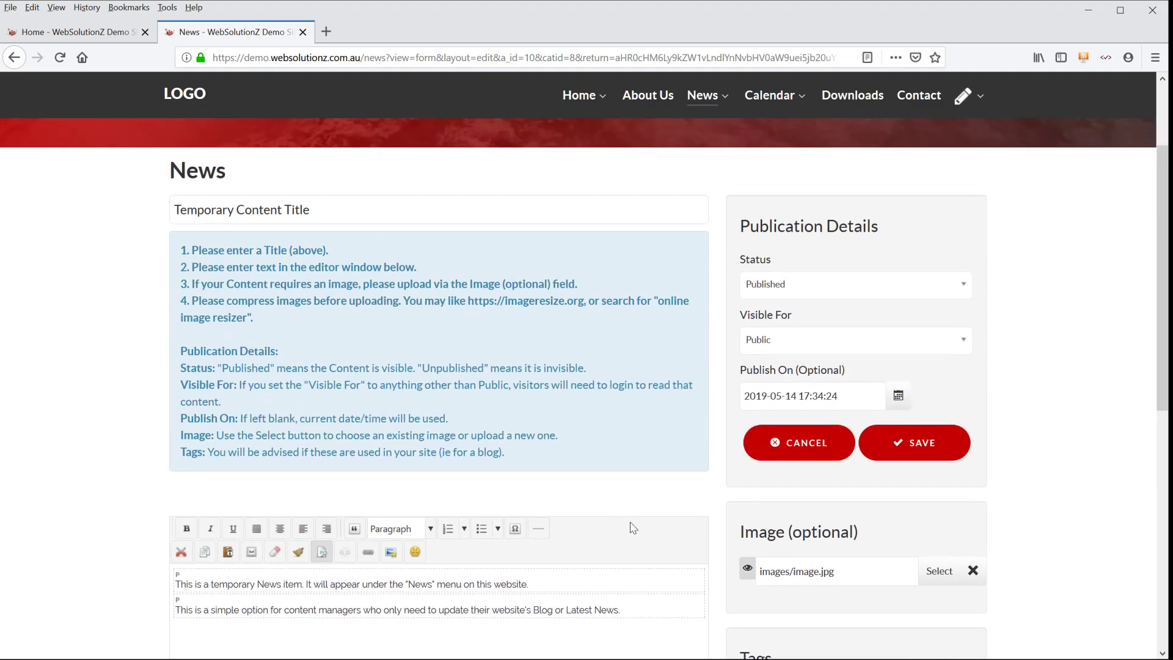
scroll(654, 558, "down", 2)
left_click(659, 466)
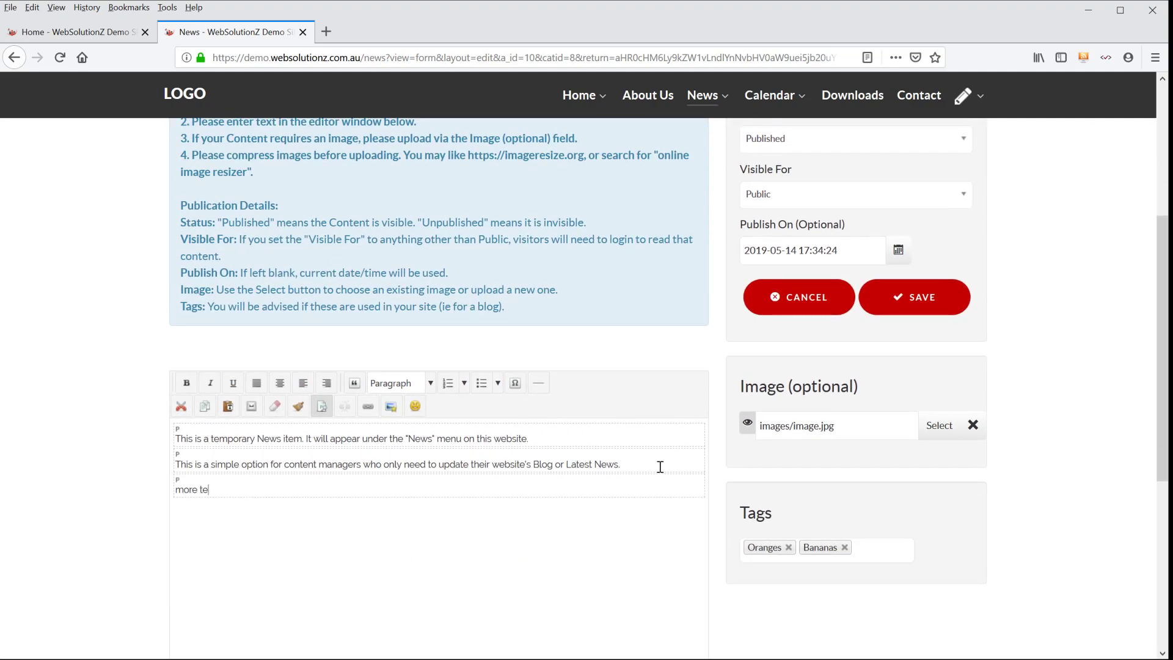
left_click(917, 297)
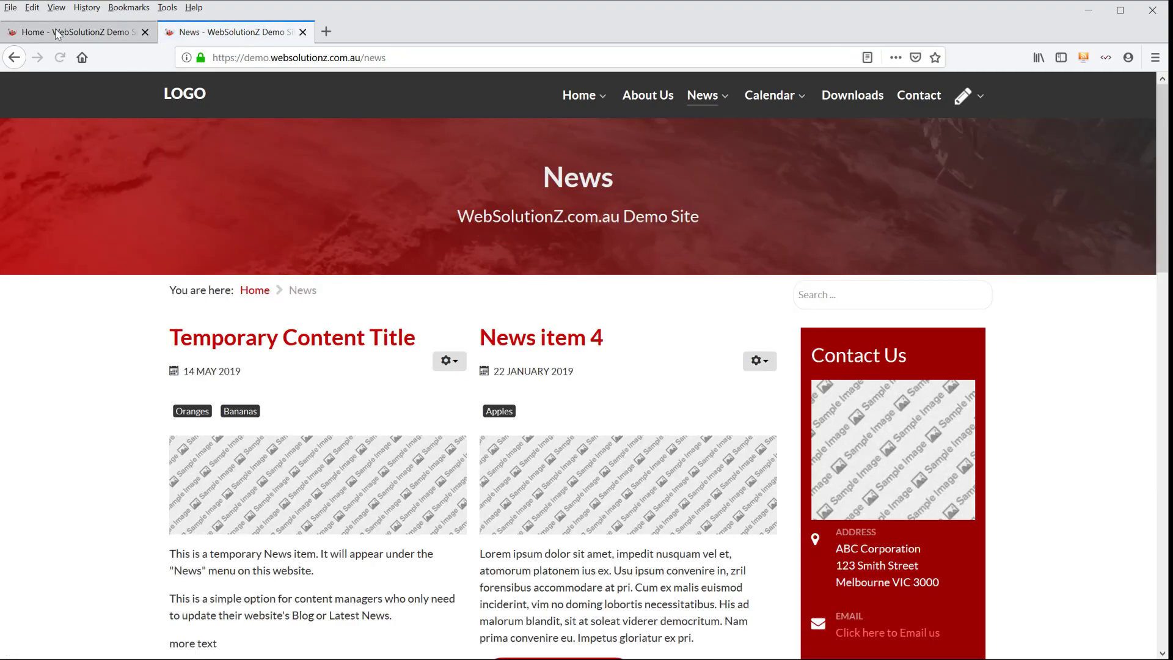
- Reopen Temporary Content Title for editing, replace its Oranges and Bananas tags with Apples, and save it
scroll(196, 485, "down", 2)
scroll(196, 484, "down", 1)
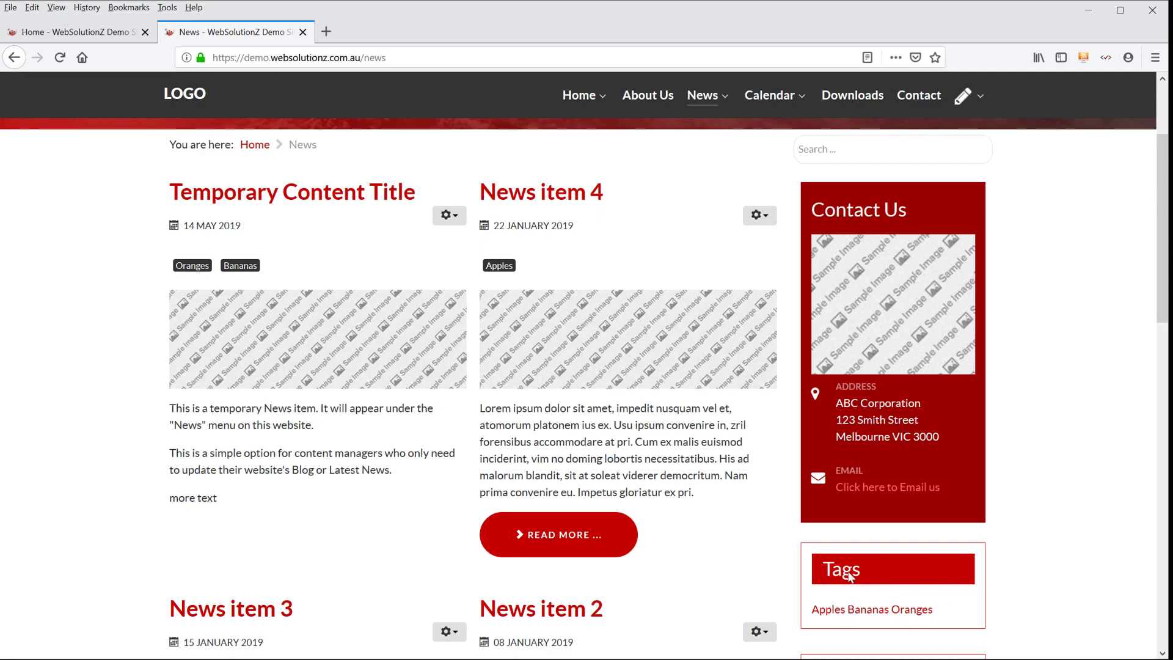
scroll(873, 587, "down", 3)
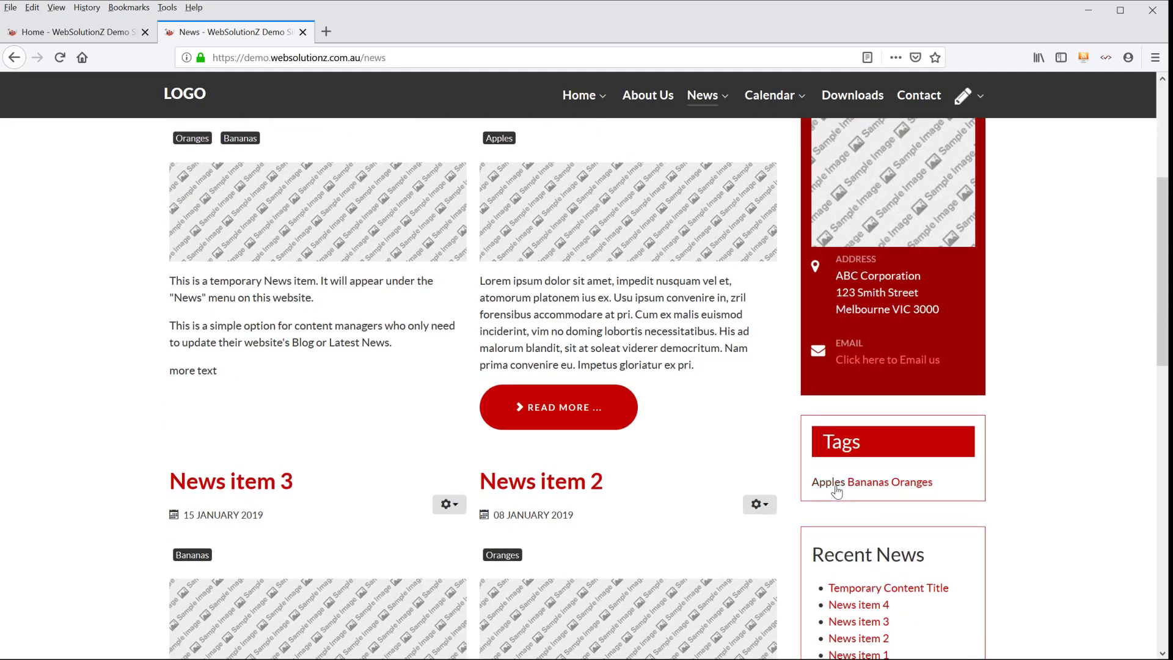
scroll(400, 357, "up", 4)
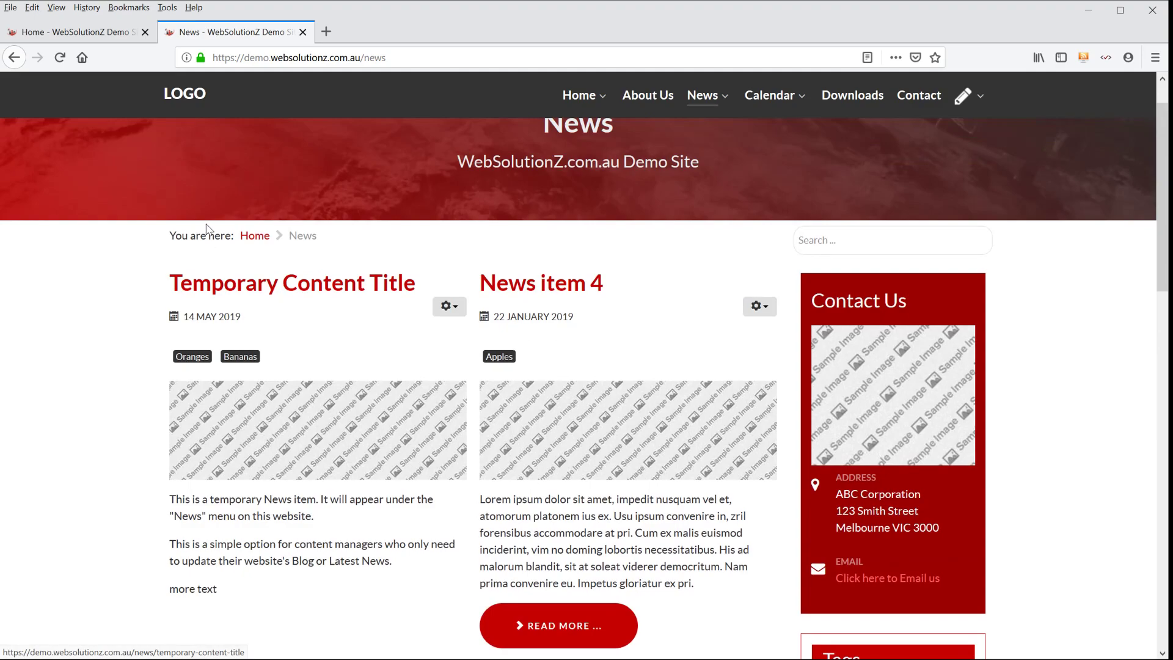
left_click(449, 305)
left_click(406, 332)
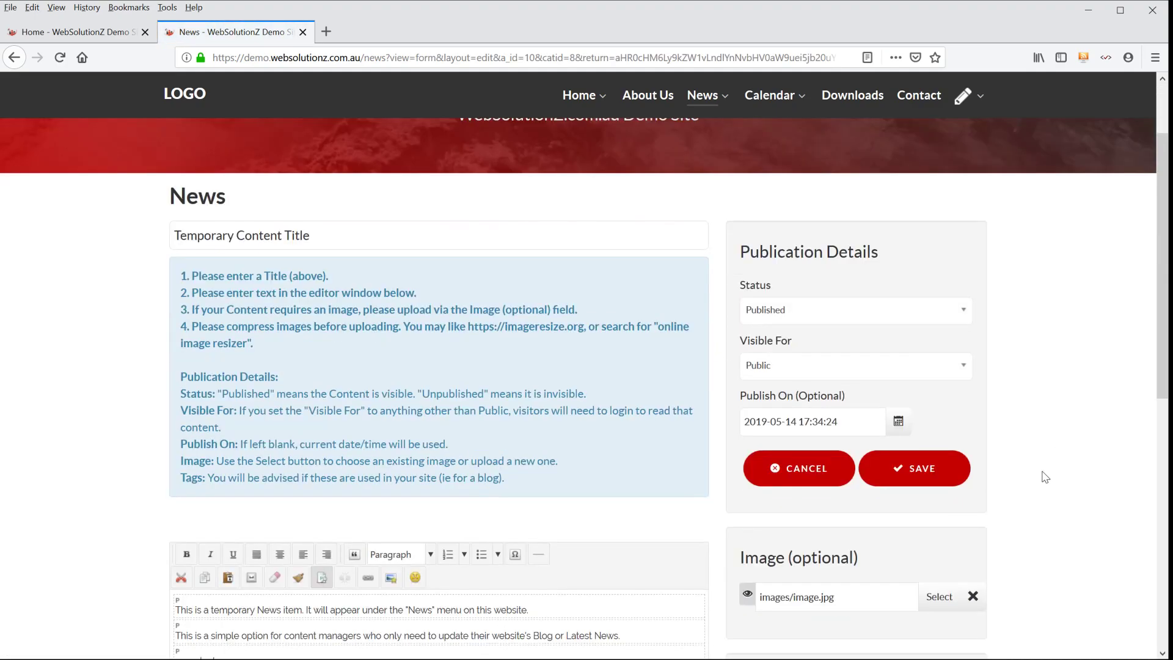
scroll(1054, 466, "down", 3)
left_click(845, 565)
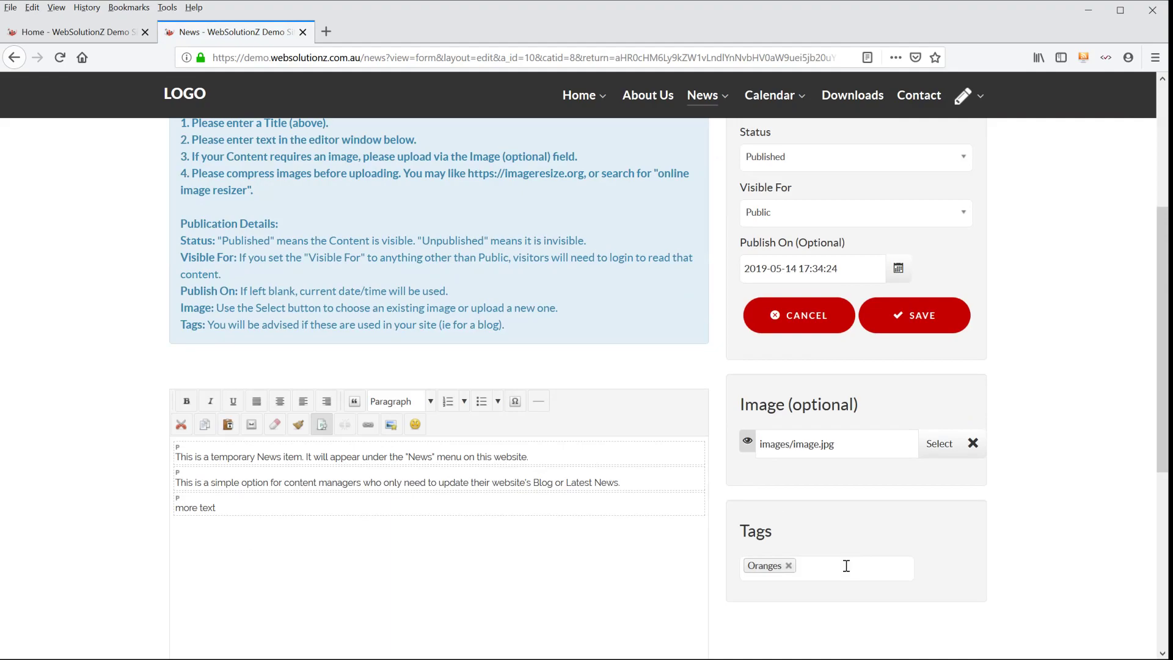
left_click(787, 566)
left_click(789, 568)
left_click(776, 591)
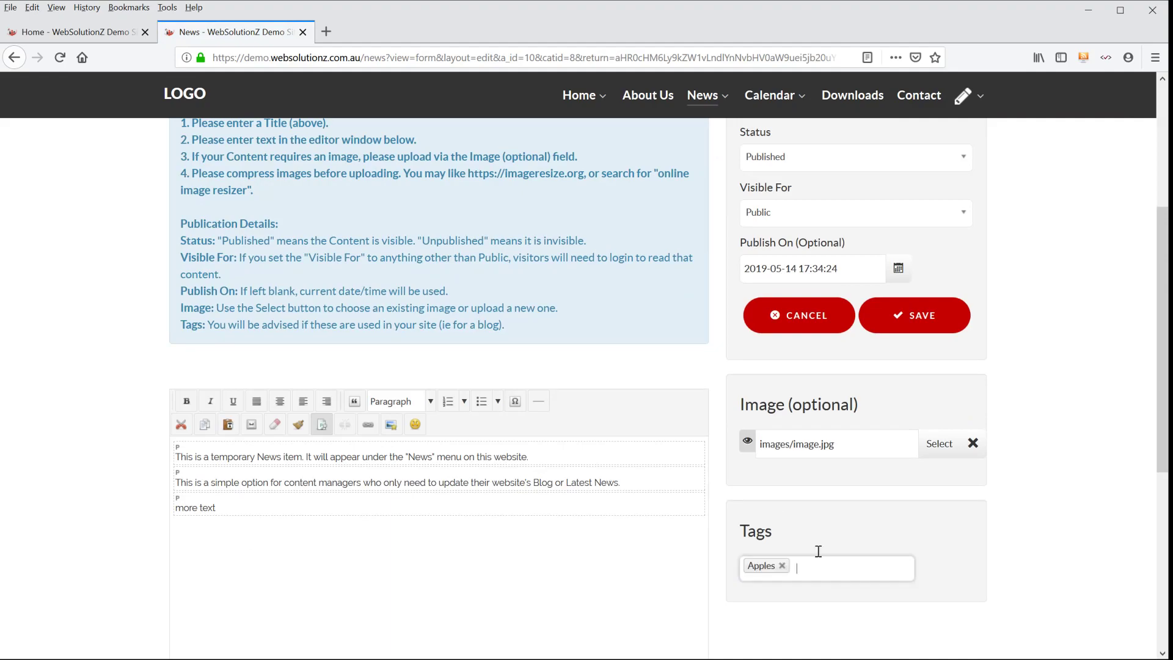
left_click(931, 323)
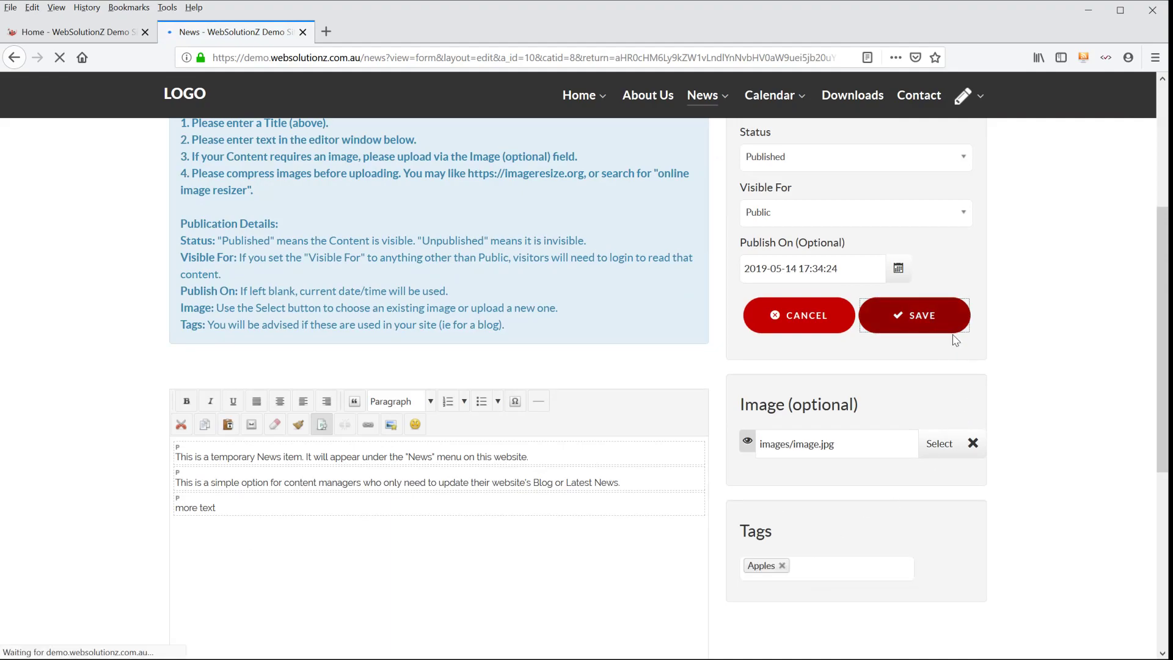
- Look over the News page's tags and recent news, and view Temporary Content Title through the Manage My Content list
scroll(1031, 327, "down", 6)
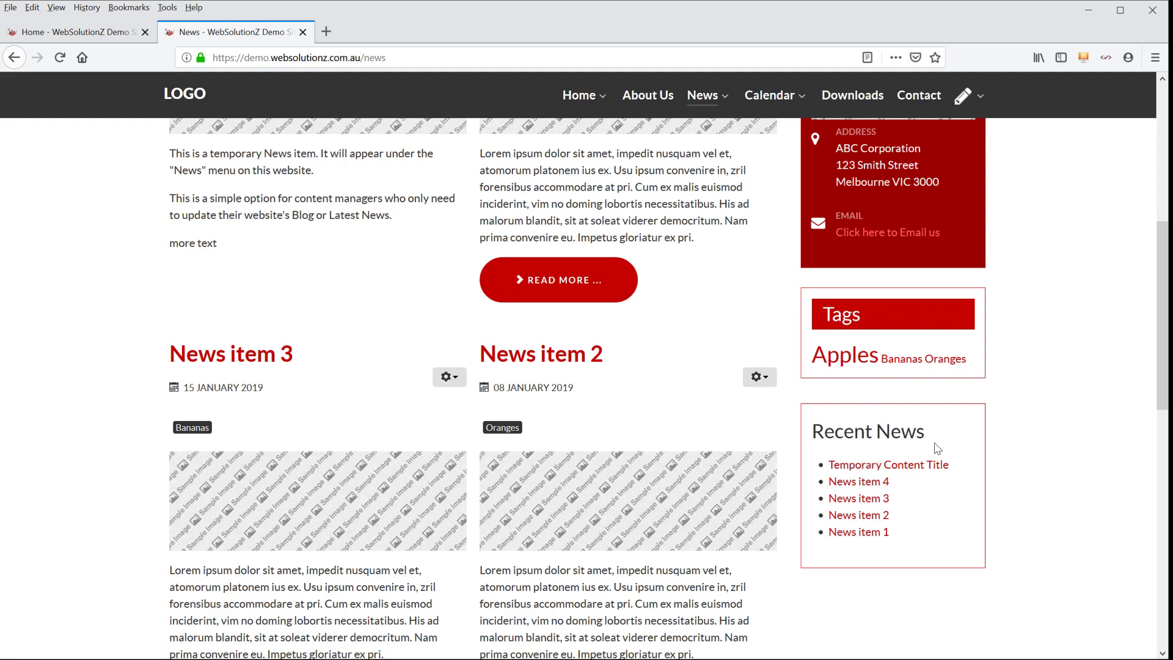
scroll(937, 448, "up", 6)
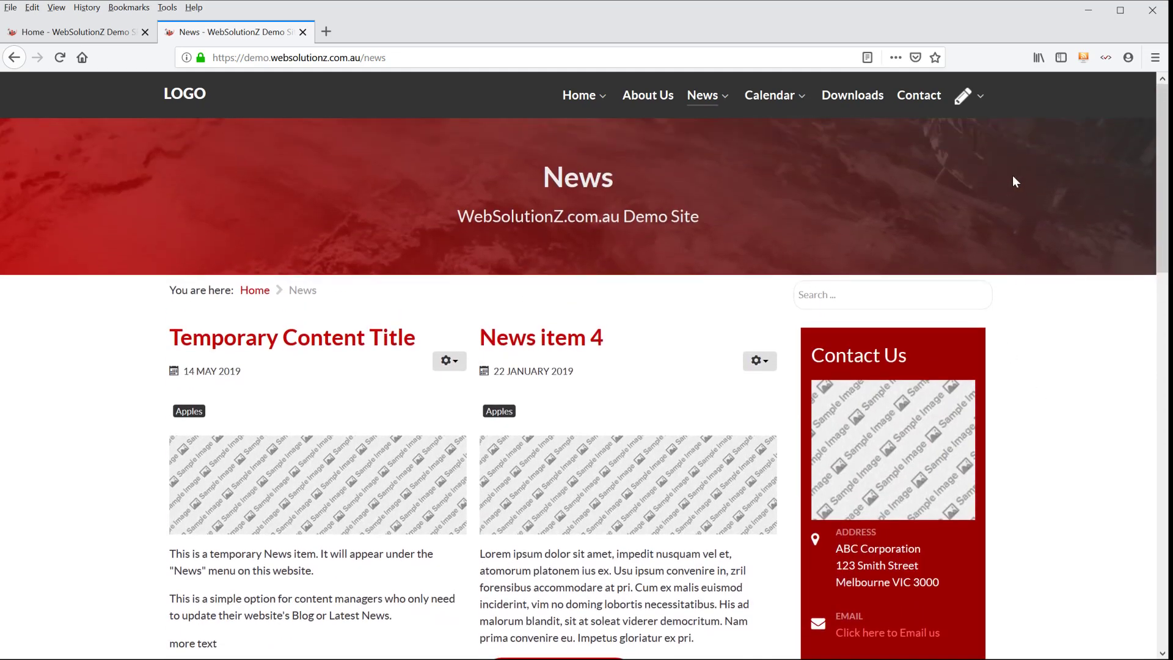
mouse_move(967, 101)
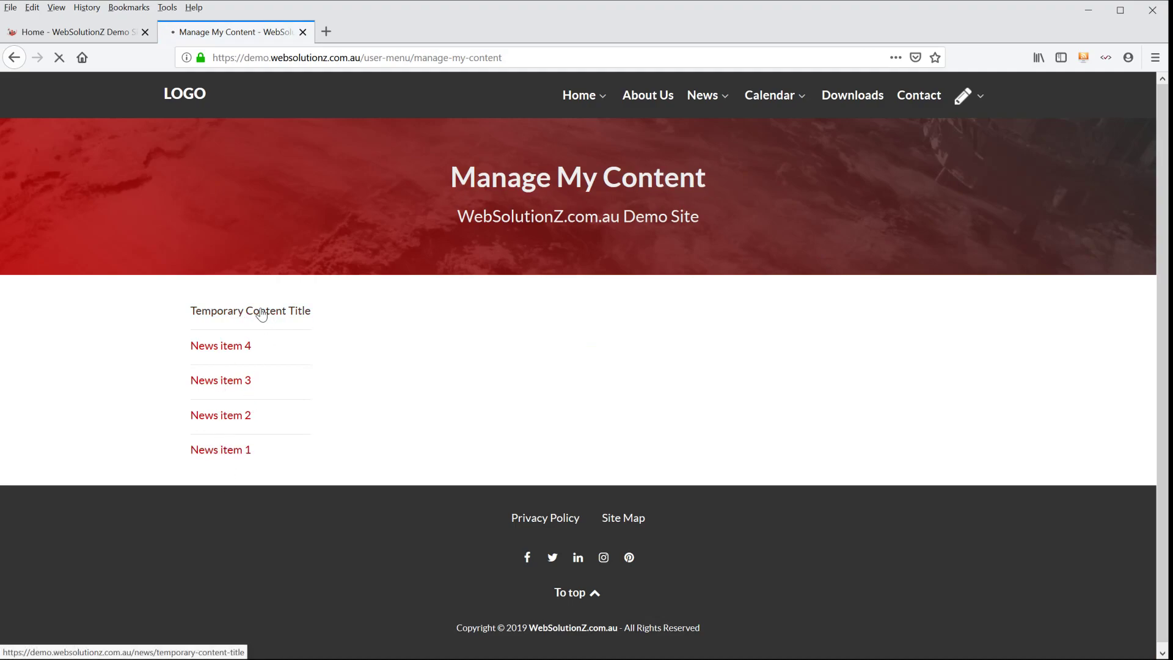
scroll(654, 348, "down", 3)
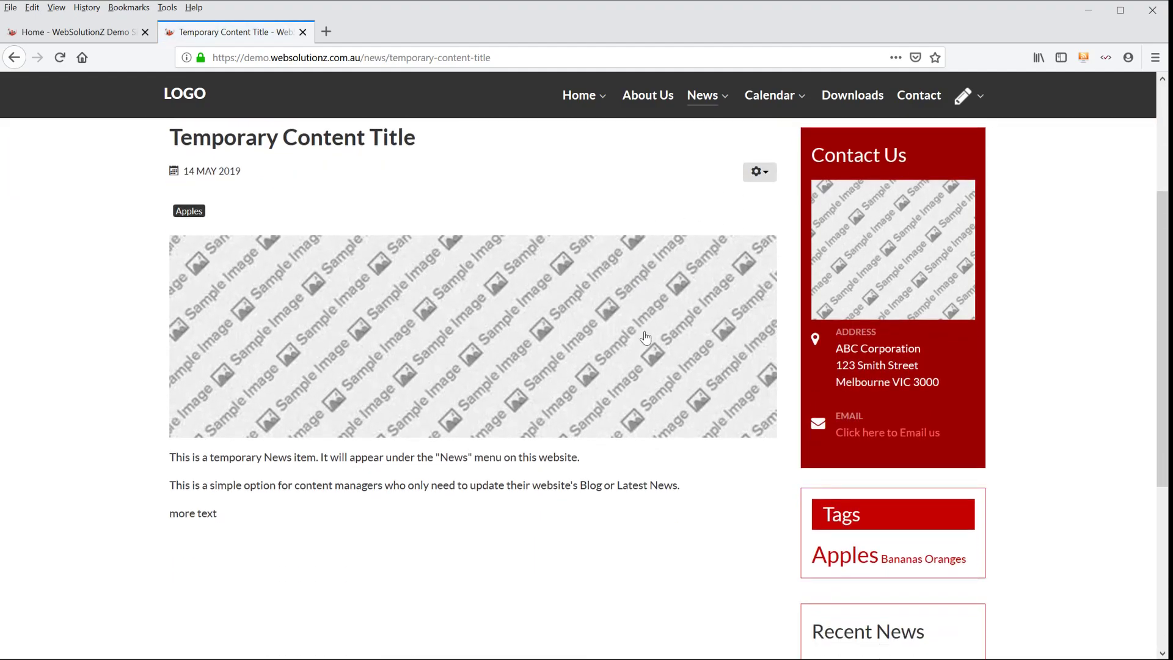
scroll(702, 324, "up", 5)
- Open the edit form of Temporary Content Title, look it over and cancel without making changes
left_click(763, 375)
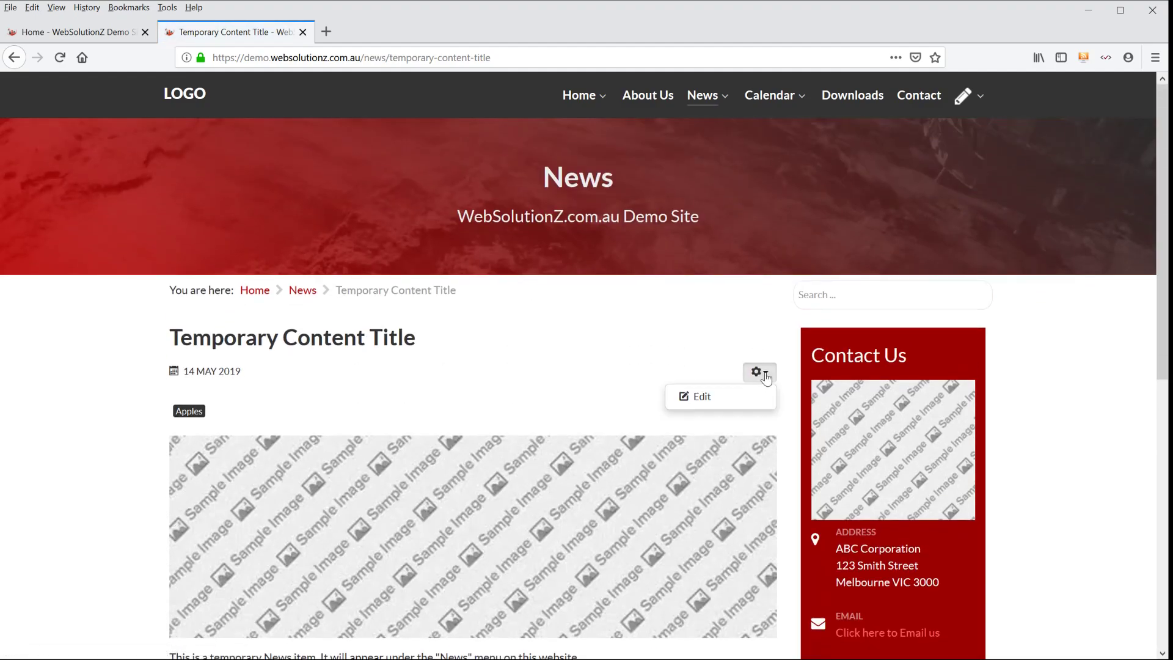
left_click(732, 399)
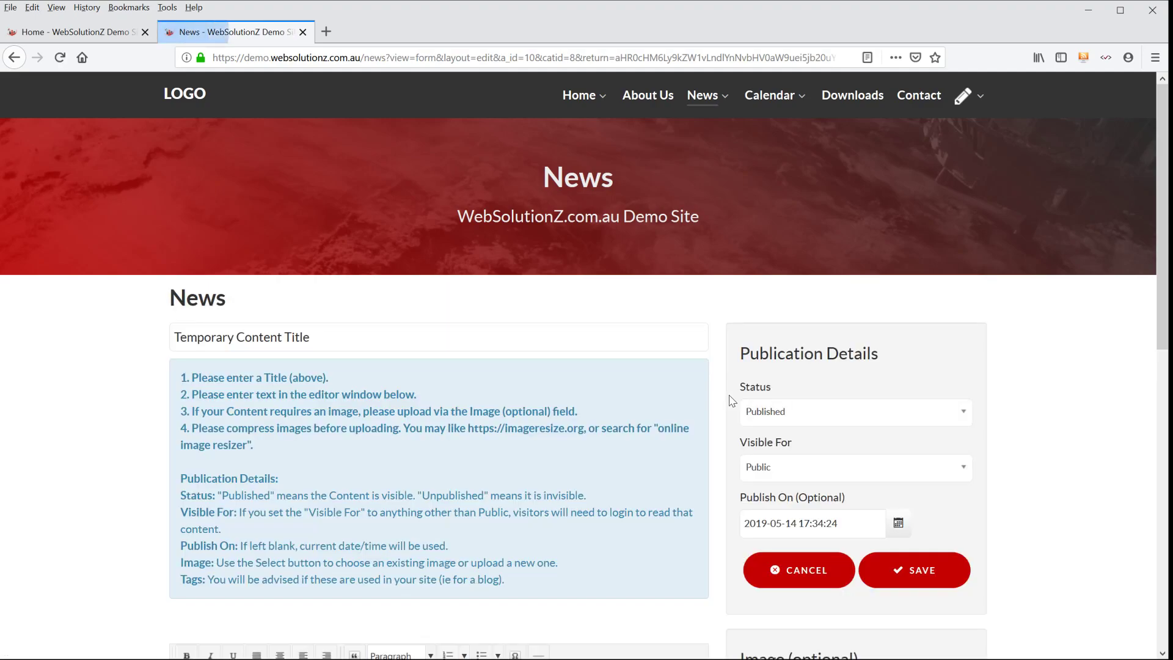
scroll(763, 391, "down", 3)
left_click(812, 354)
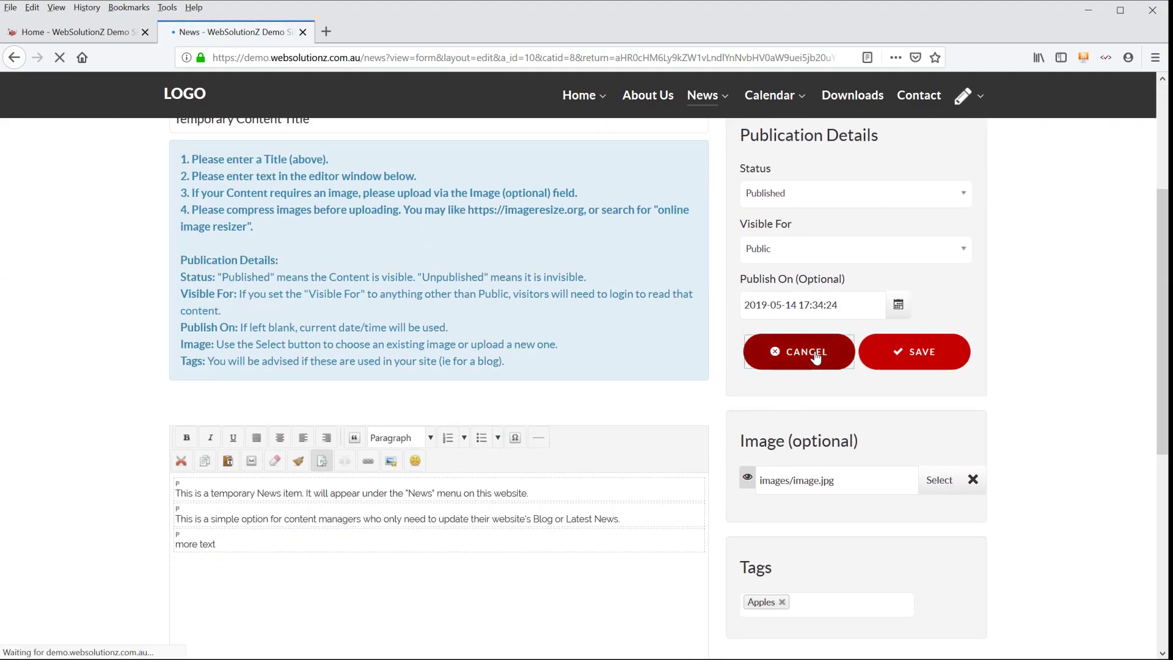
scroll(743, 337, "down", 3)
scroll(669, 339, "up", 3)
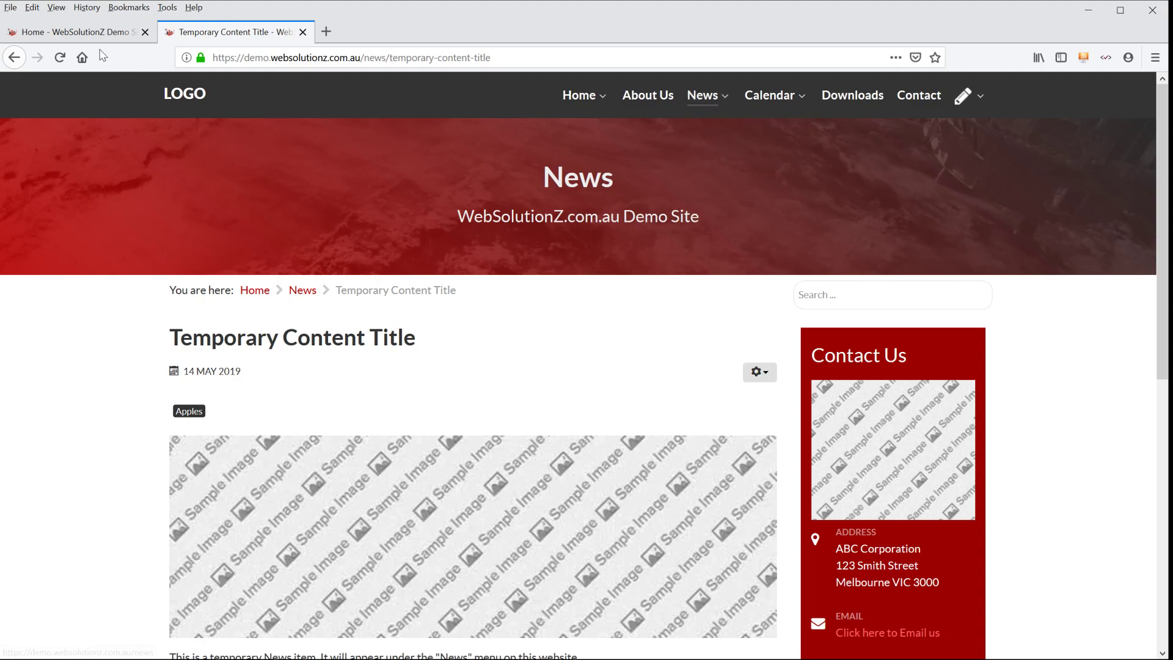
- Open the News page in the first browser tab and view the edit option of News item 2
left_click(85, 32)
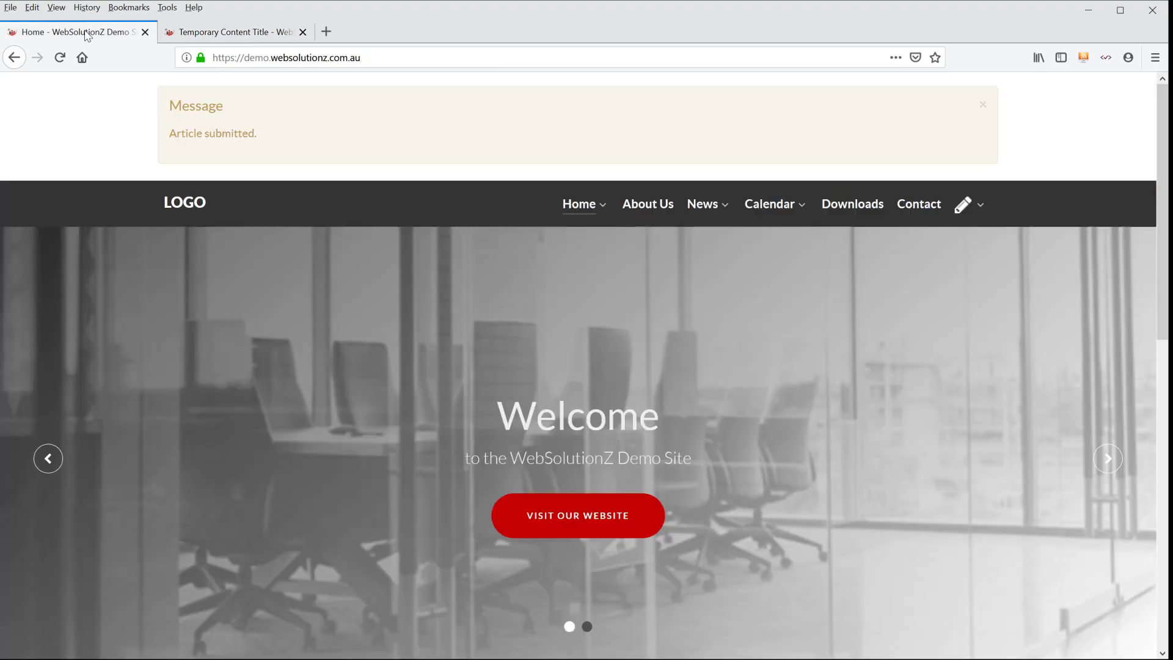
left_click(708, 207)
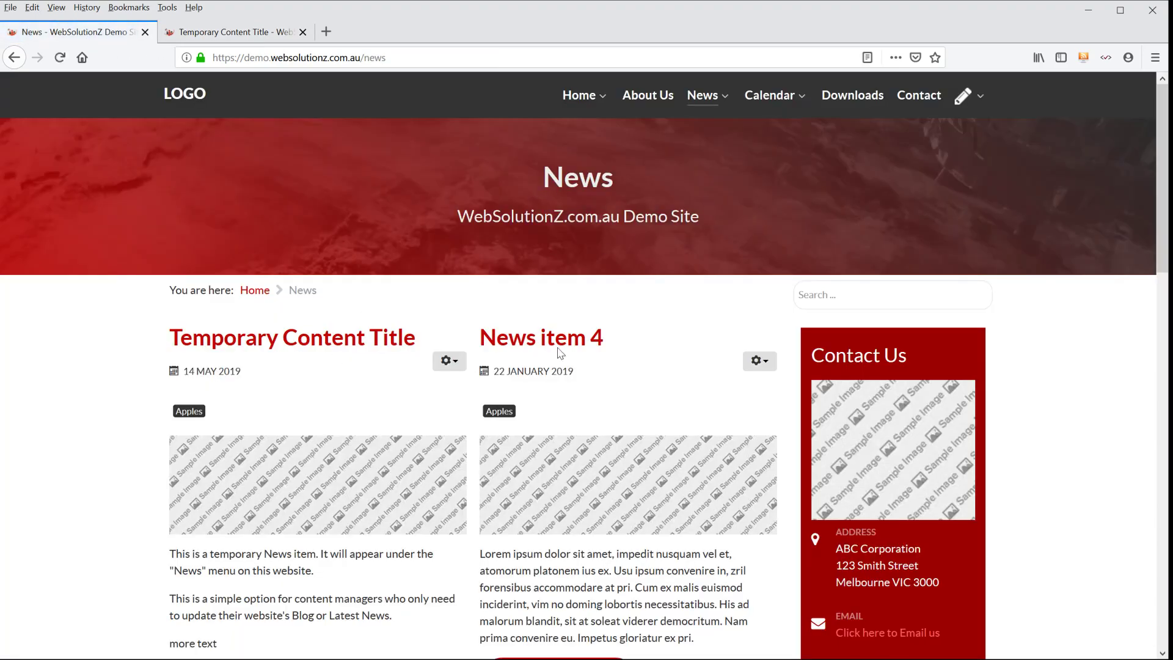
scroll(784, 336, "down", 5)
left_click(758, 454)
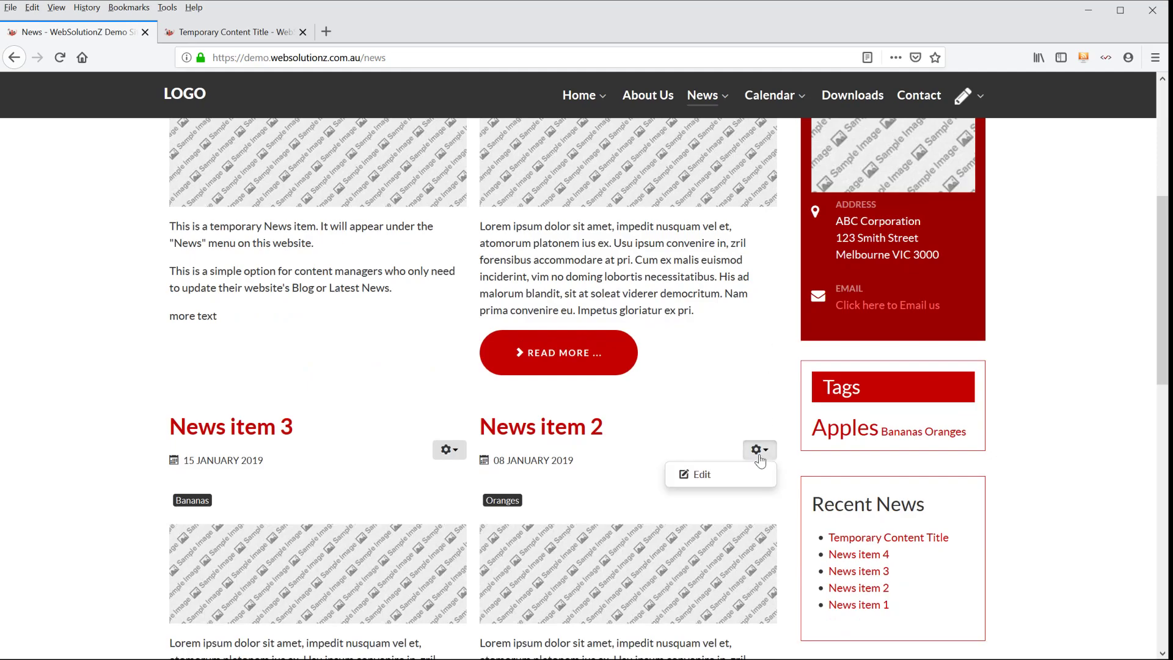
left_click(696, 403)
scroll(739, 358, "up", 5)
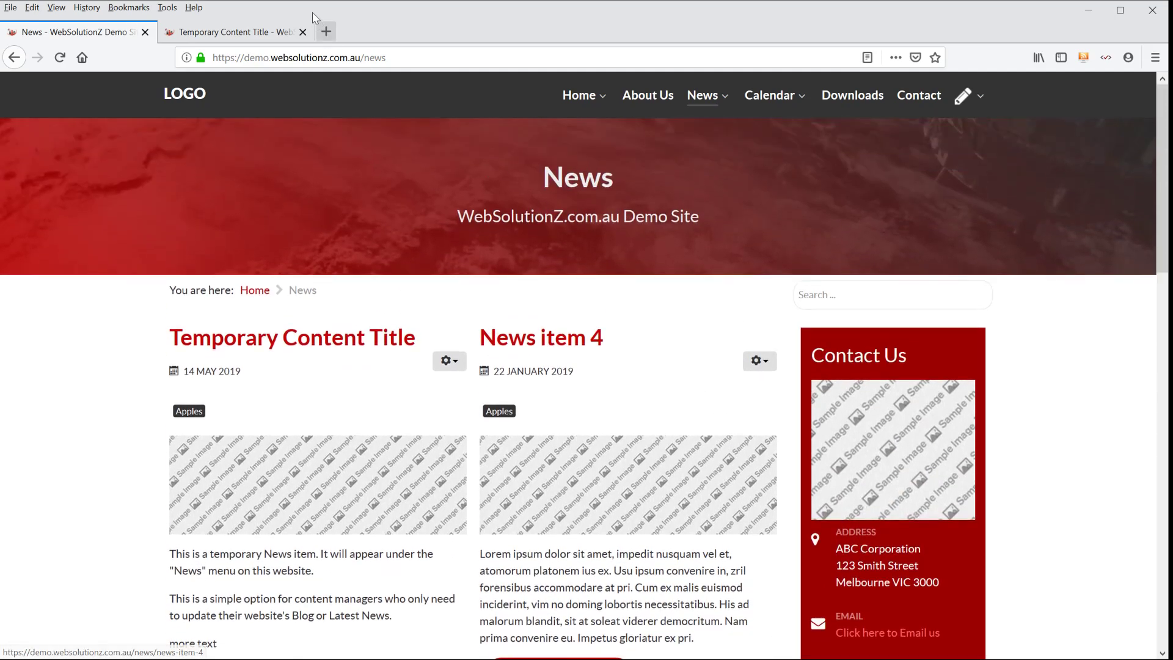
- Close the extra browser tab showing the temporary item and look over the About Us page
left_click(302, 32)
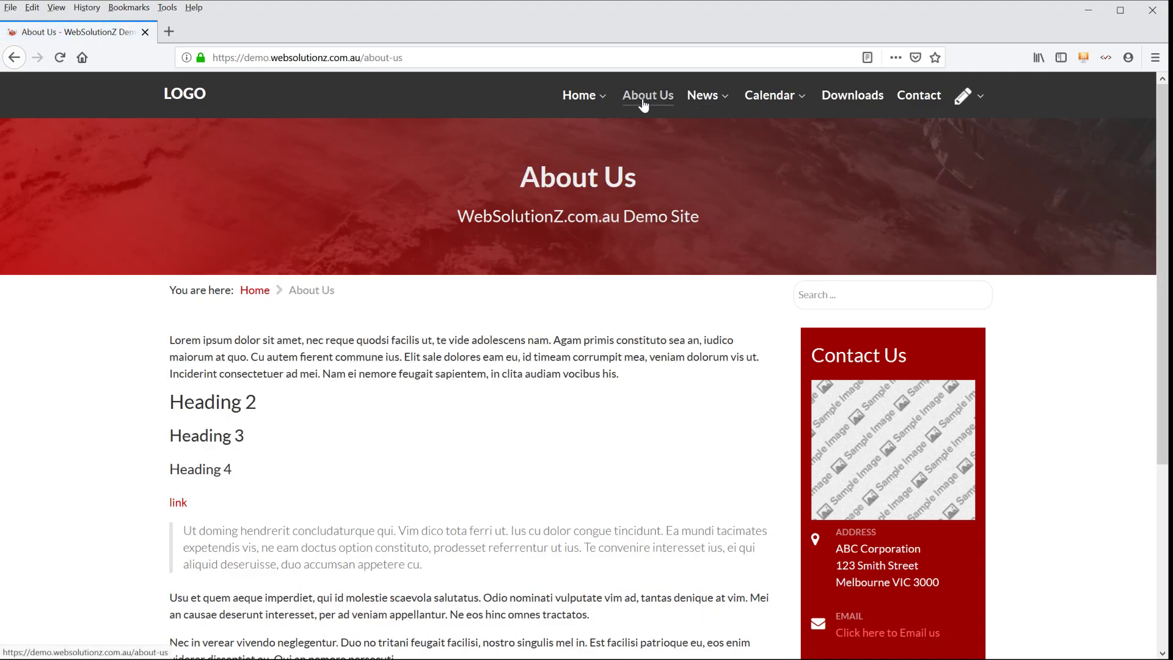
scroll(342, 329, "down", 3)
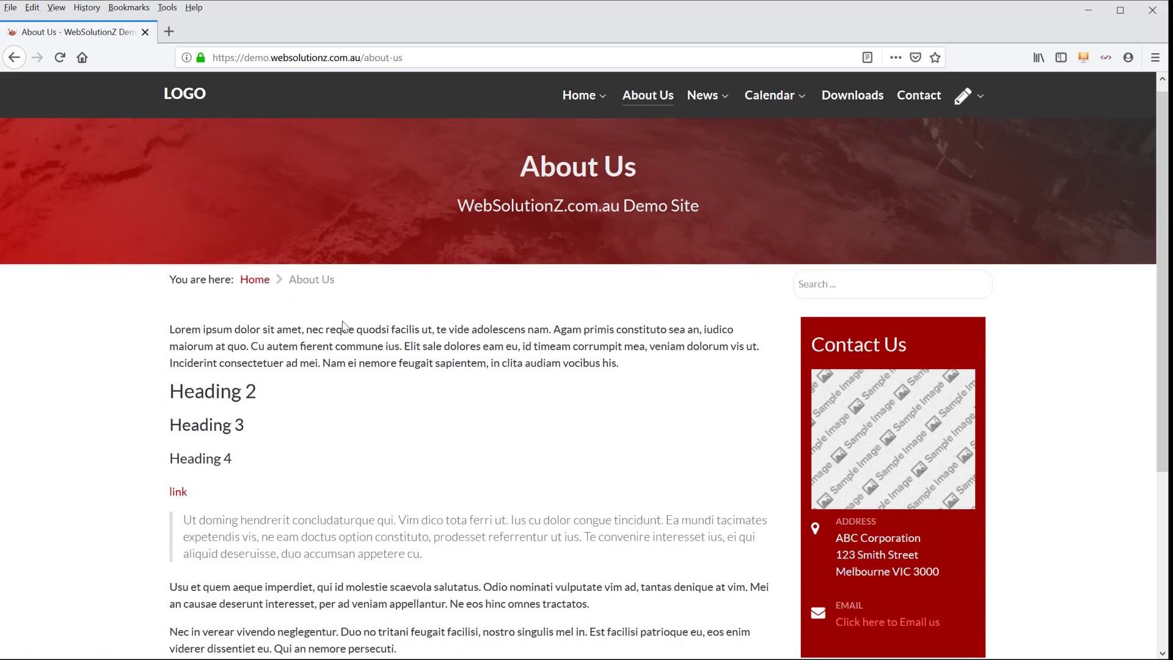
scroll(345, 334, "up", 3)
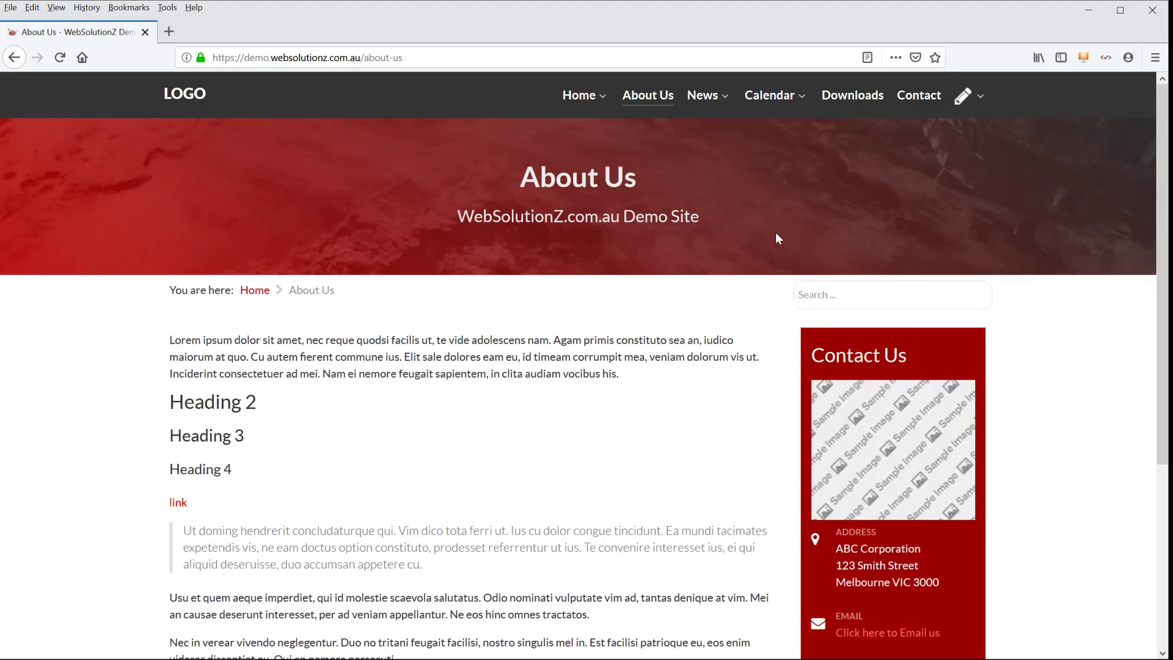
- On the News page, edit Temporary Content Title to make the word "temporary" bold in the first paragraph, and save it
mouse_move(702, 98)
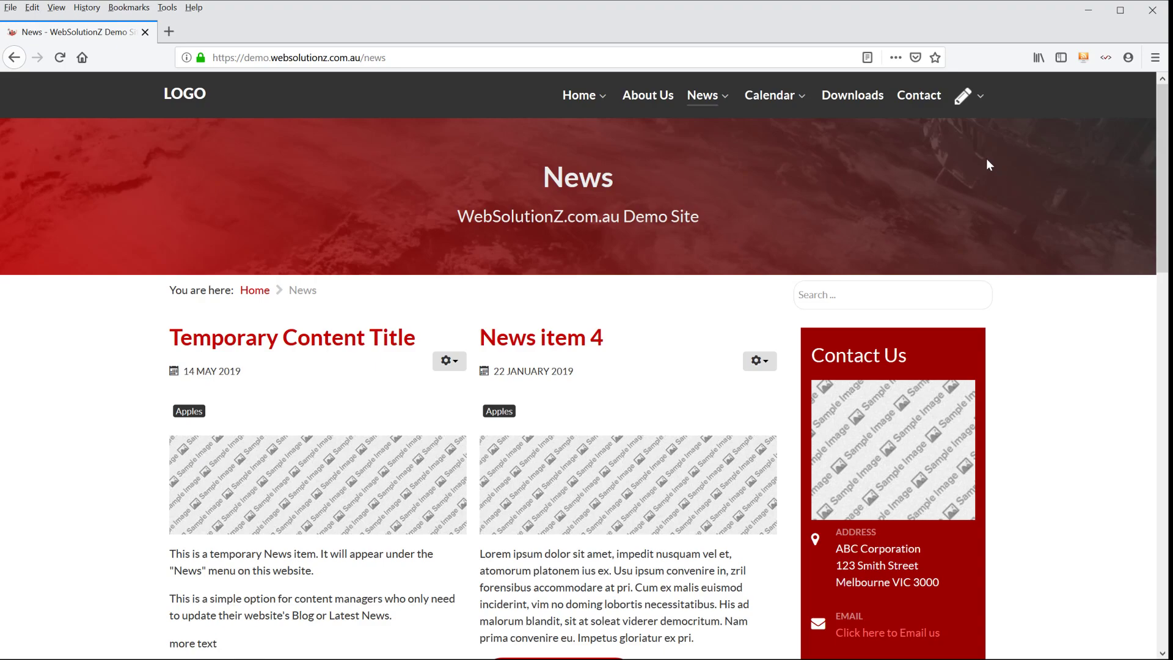
scroll(1021, 160, "down", 2)
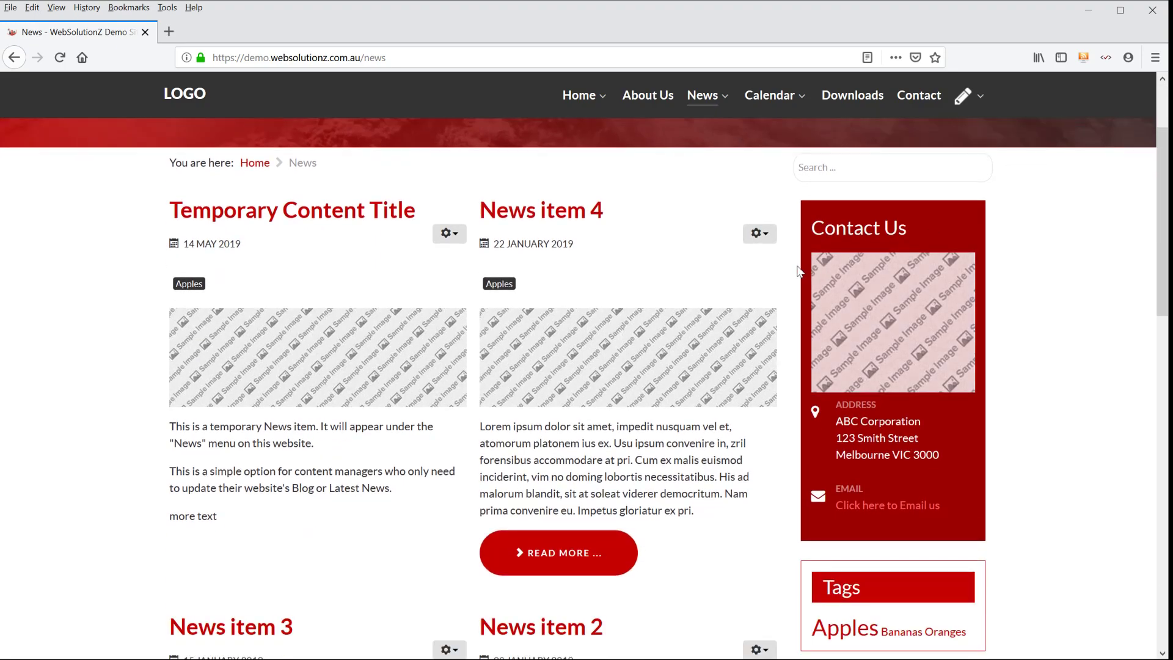
left_click(455, 243)
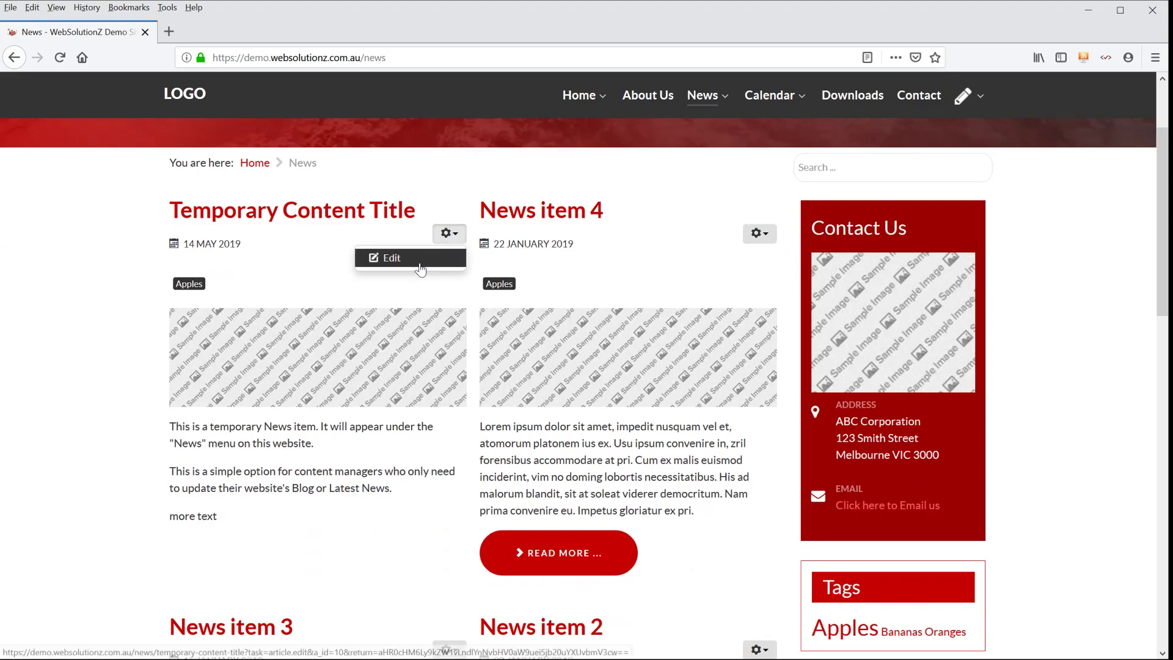
left_click(418, 260)
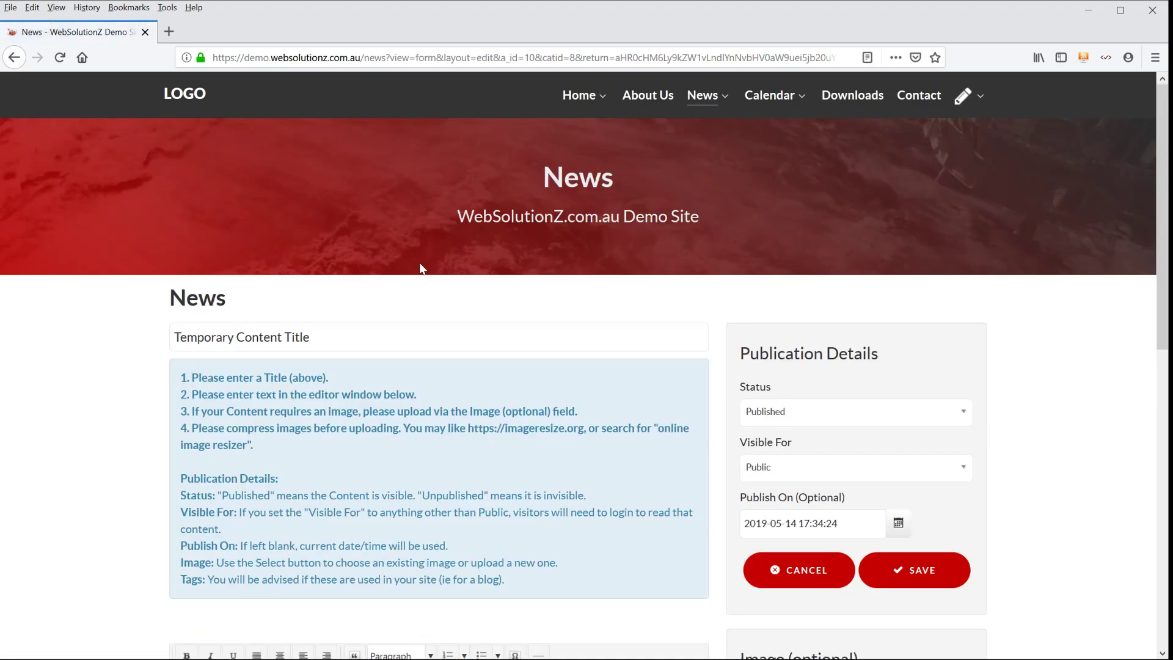
scroll(428, 287, "down", 3)
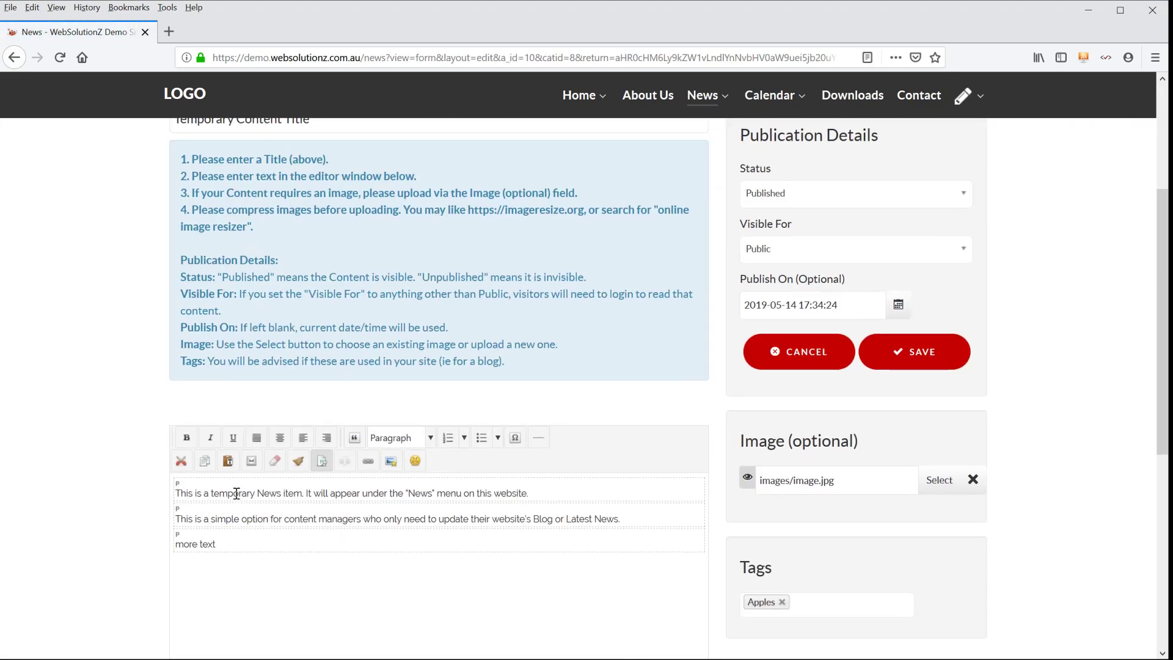
double_click(236, 492)
left_click(186, 438)
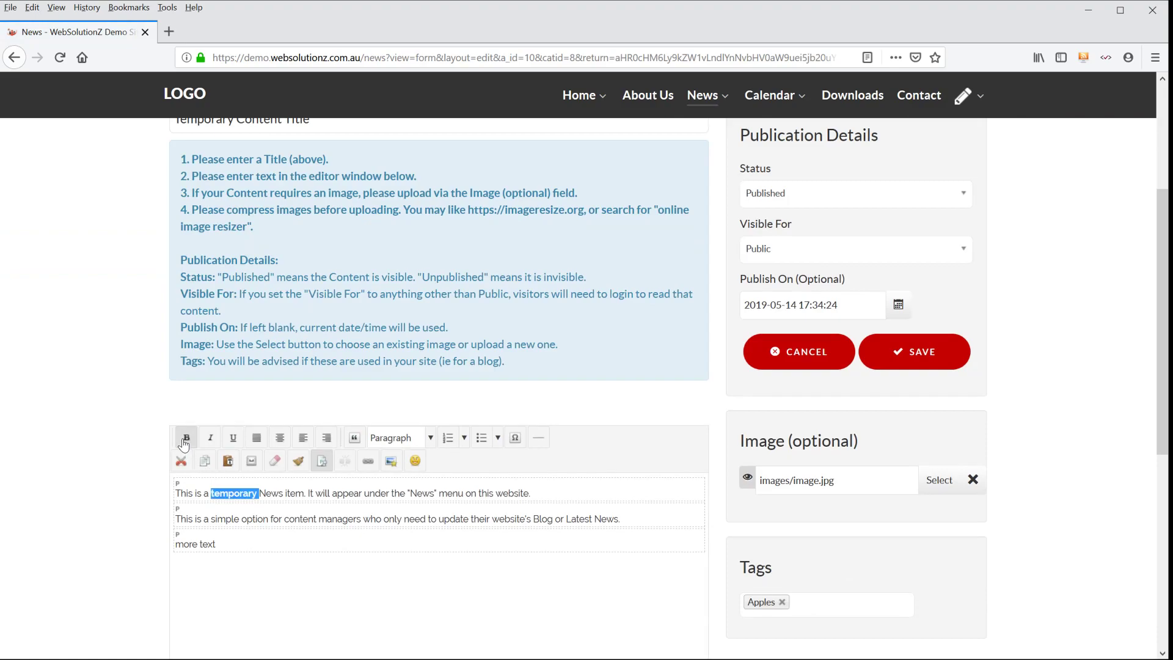
left_click(935, 351)
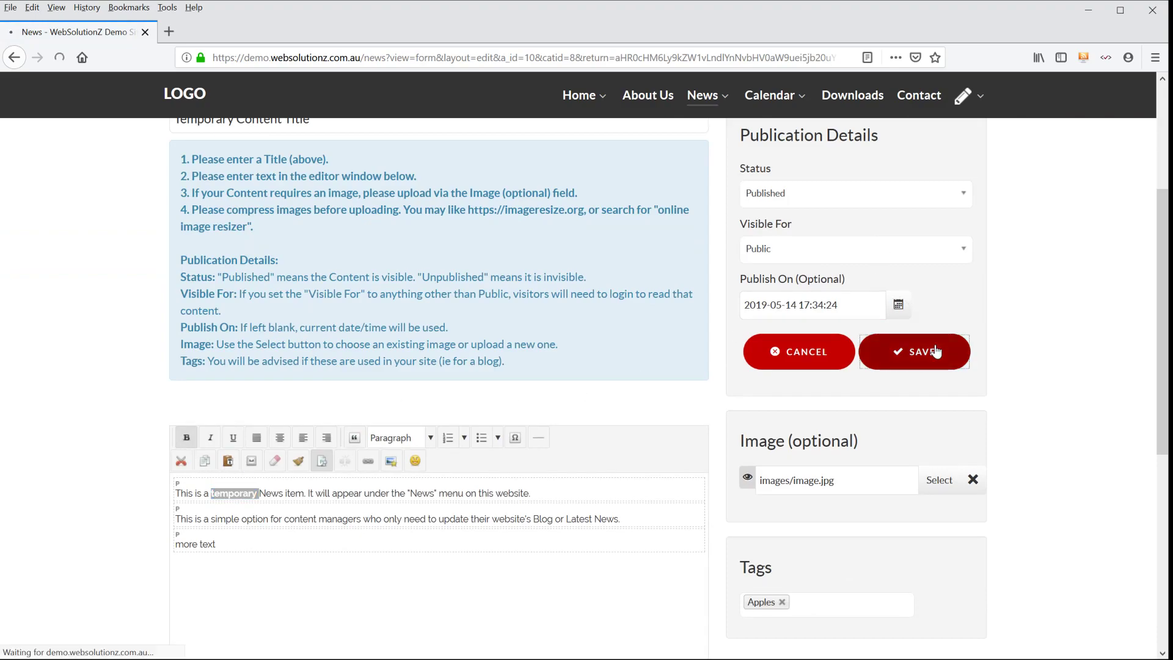
- Check the saved item on the News page, reopen its edit form to review the text and publication details, and cancel
scroll(224, 446, "down", 3)
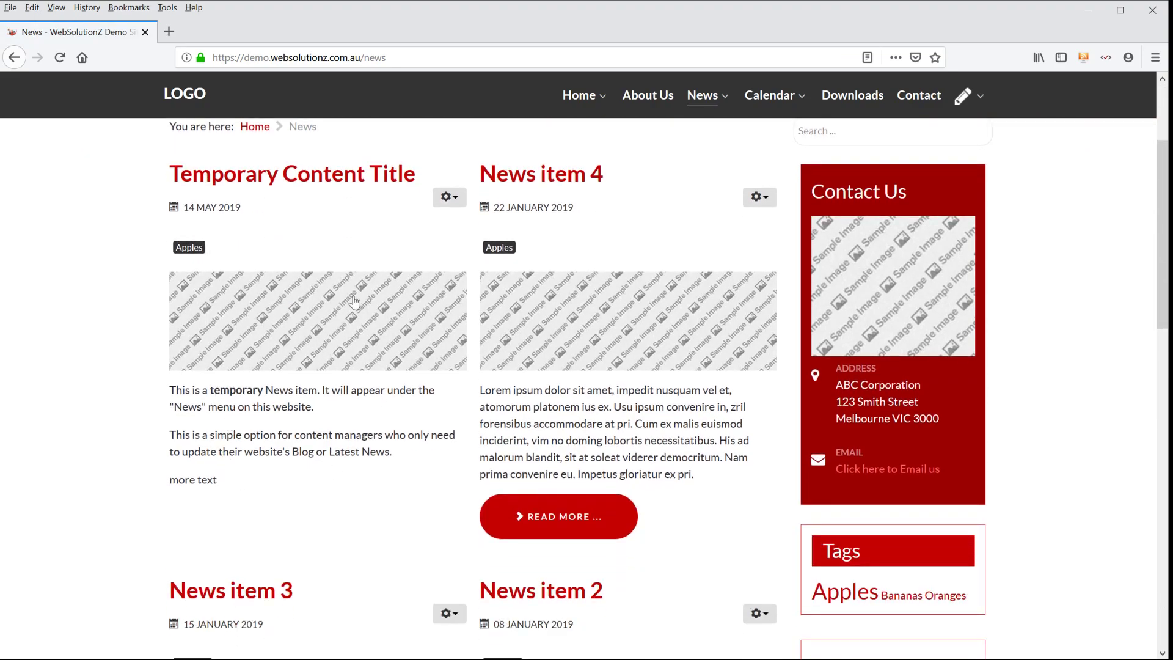
left_click(449, 198)
left_click(428, 221)
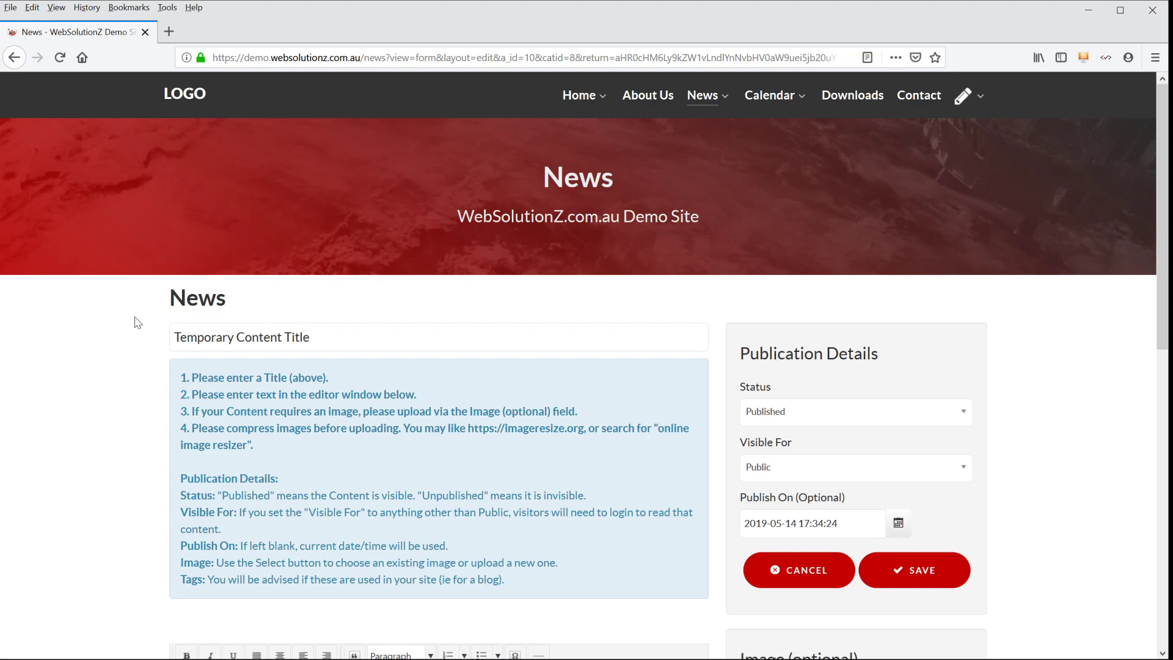
scroll(135, 322, "down", 2)
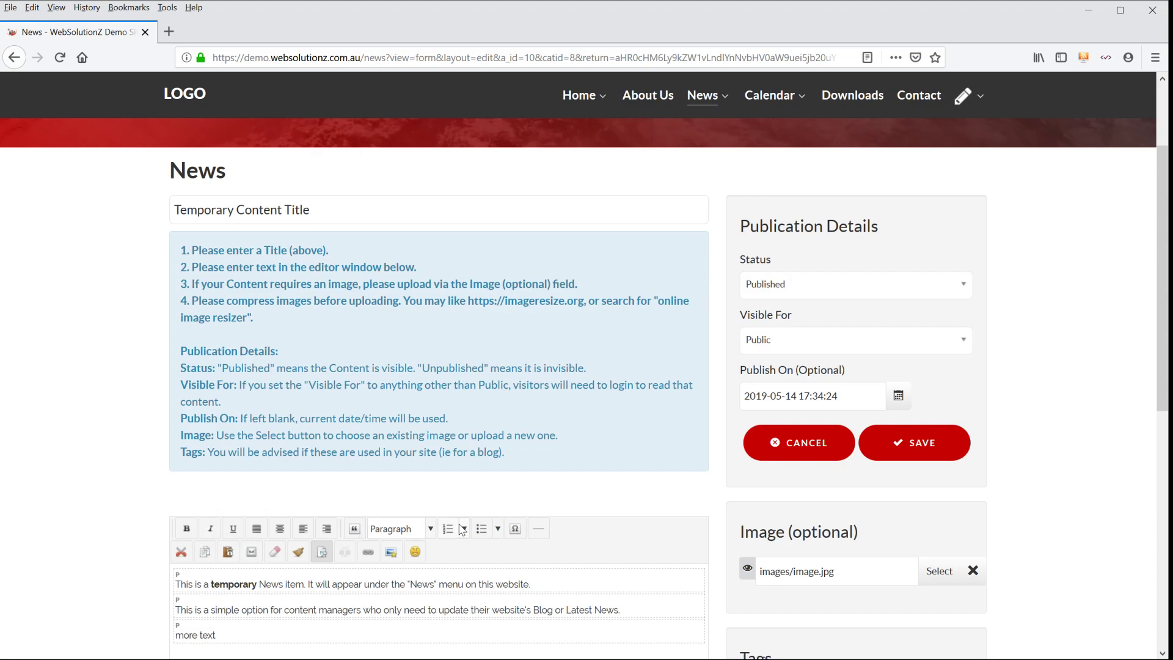
scroll(162, 453, "down", 2)
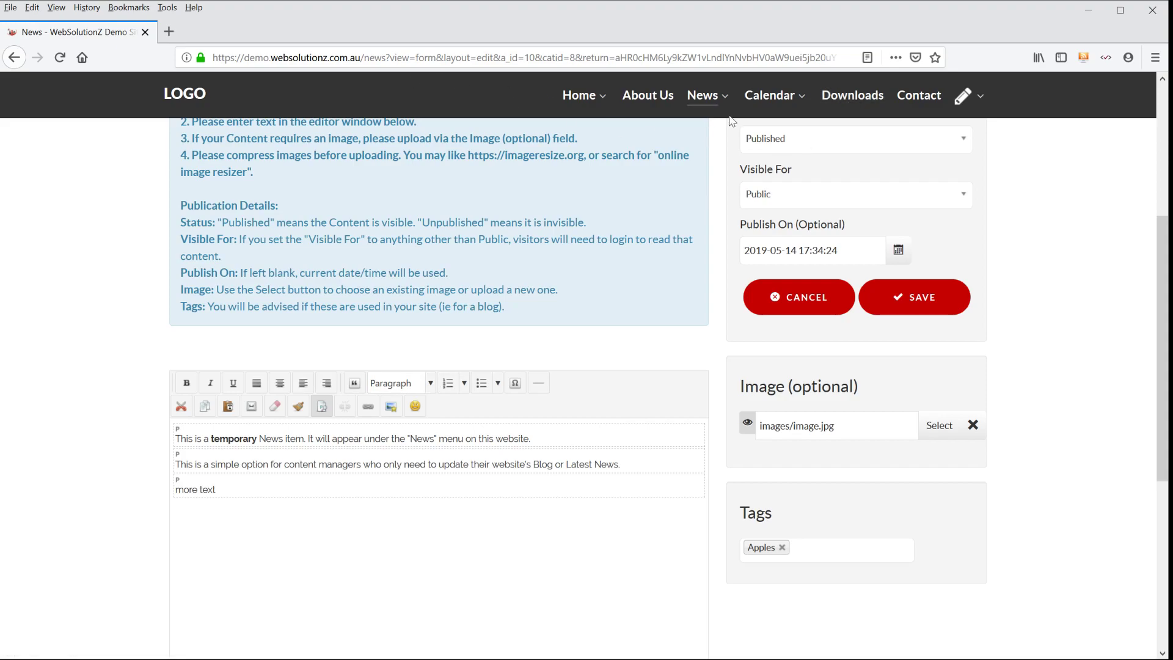
left_click(802, 294)
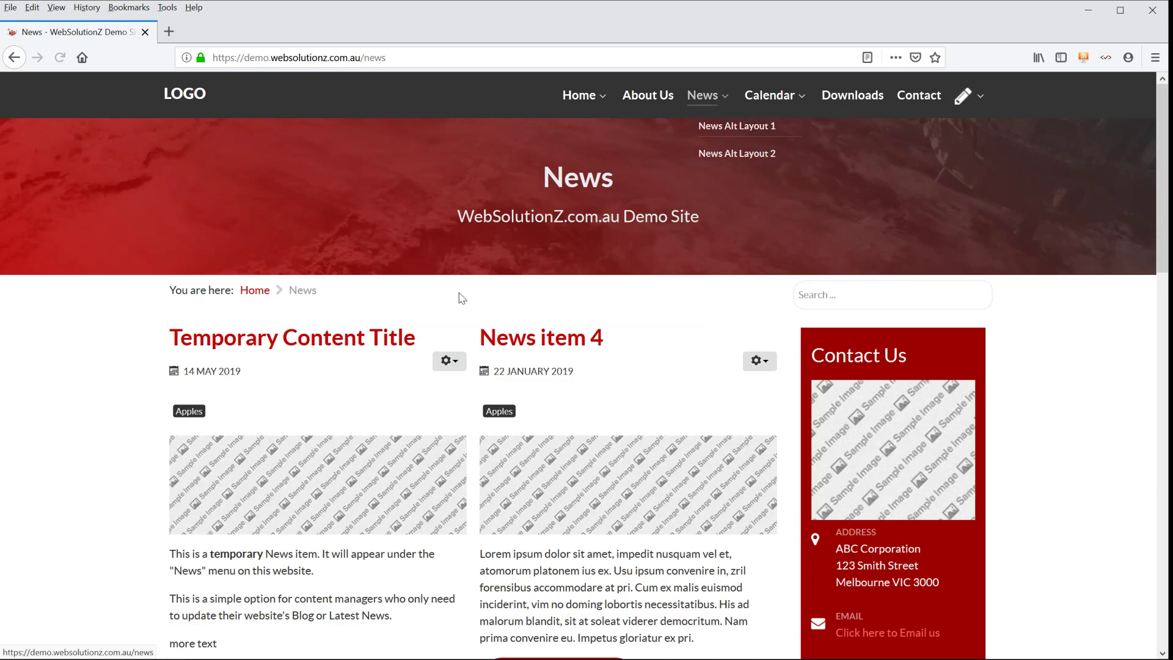
- Open News item 4 for editing and examine how its text is divided by the read-more line
scroll(471, 293, "down", 4)
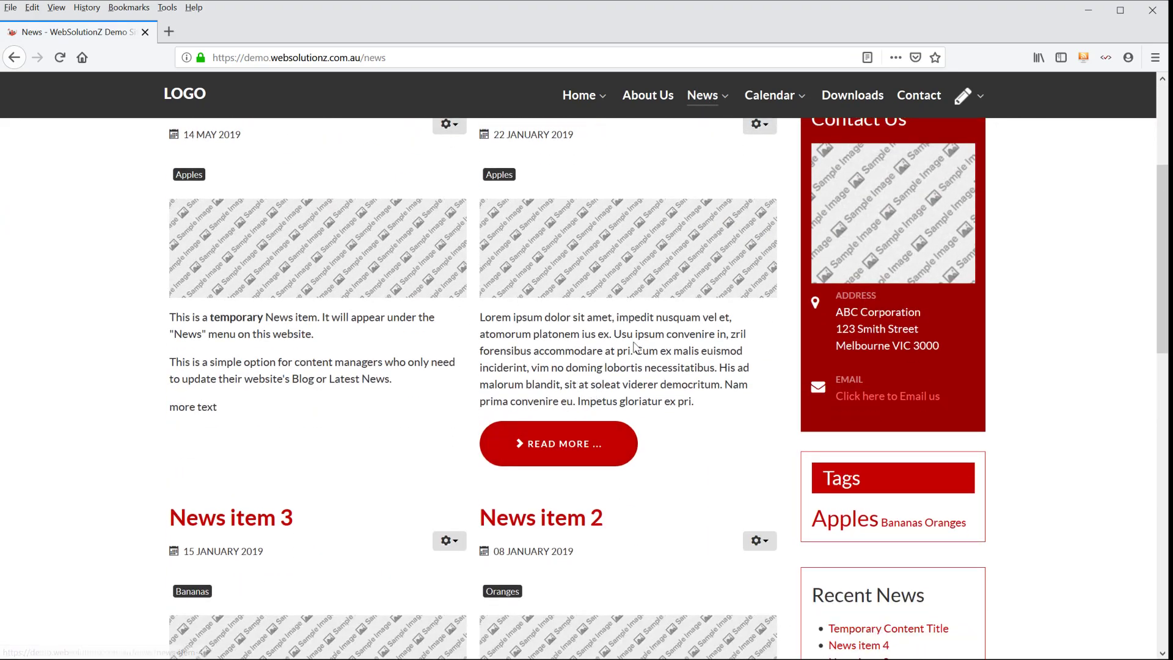
scroll(757, 274, "up", 3)
left_click(759, 272)
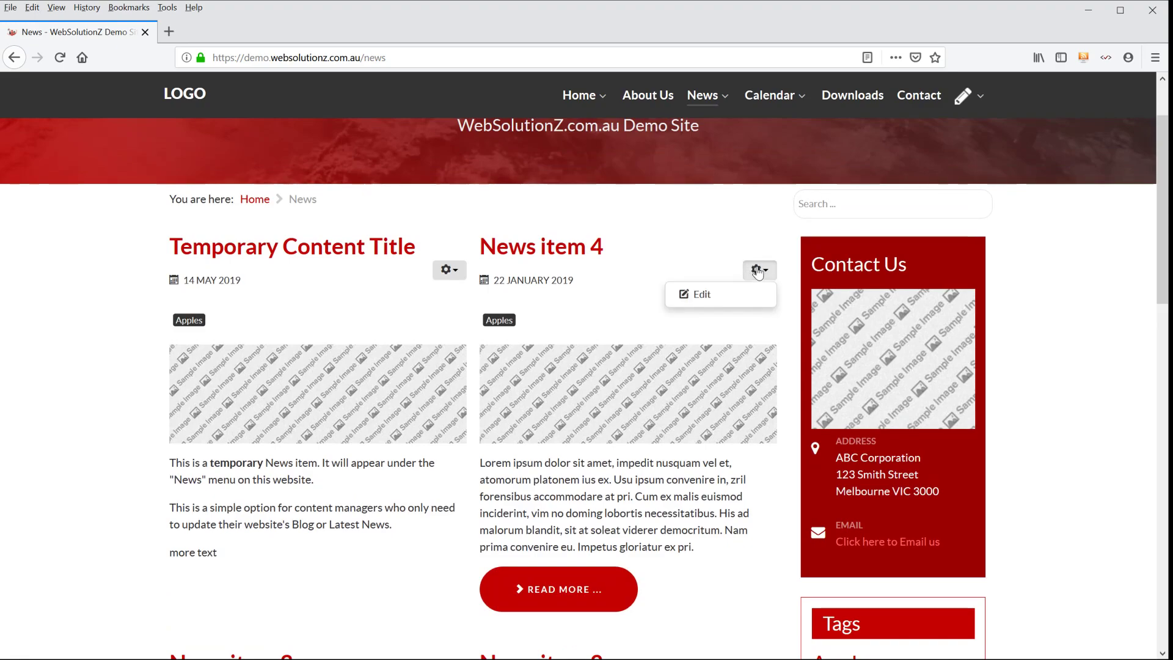
left_click(739, 293)
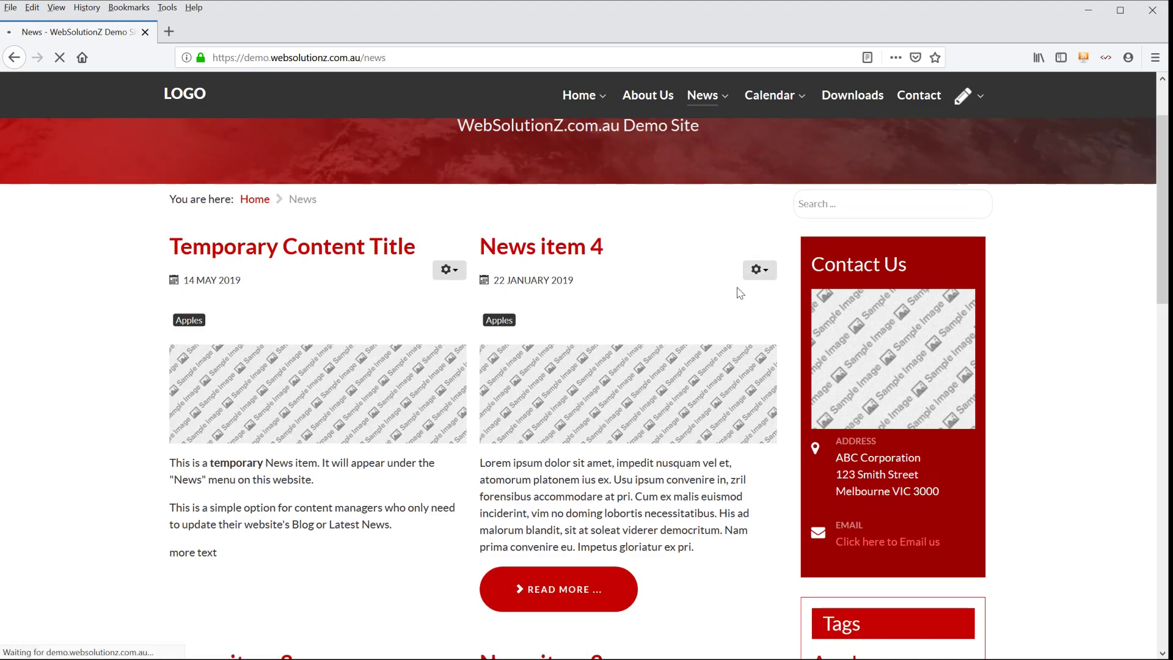
scroll(111, 316, "down", 4)
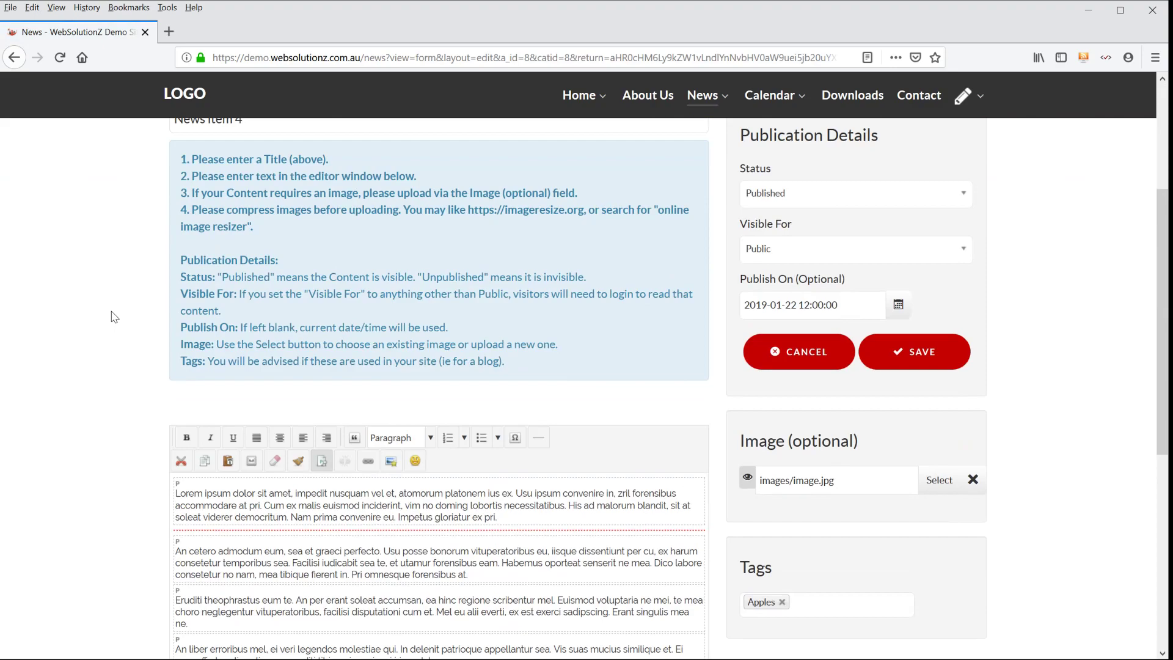
scroll(120, 355, "down", 2)
scroll(213, 389, "down", 1)
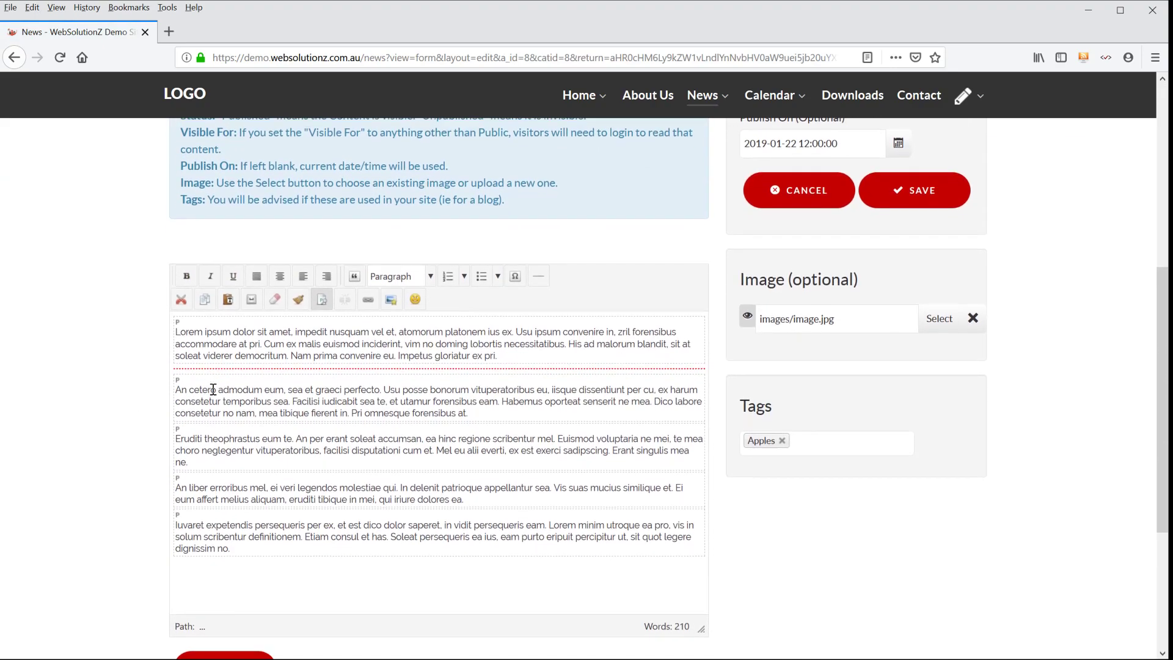
- Open the News page in a second browser tab, look over its items, and cancel the editing of News item 4
middle_click(710, 99)
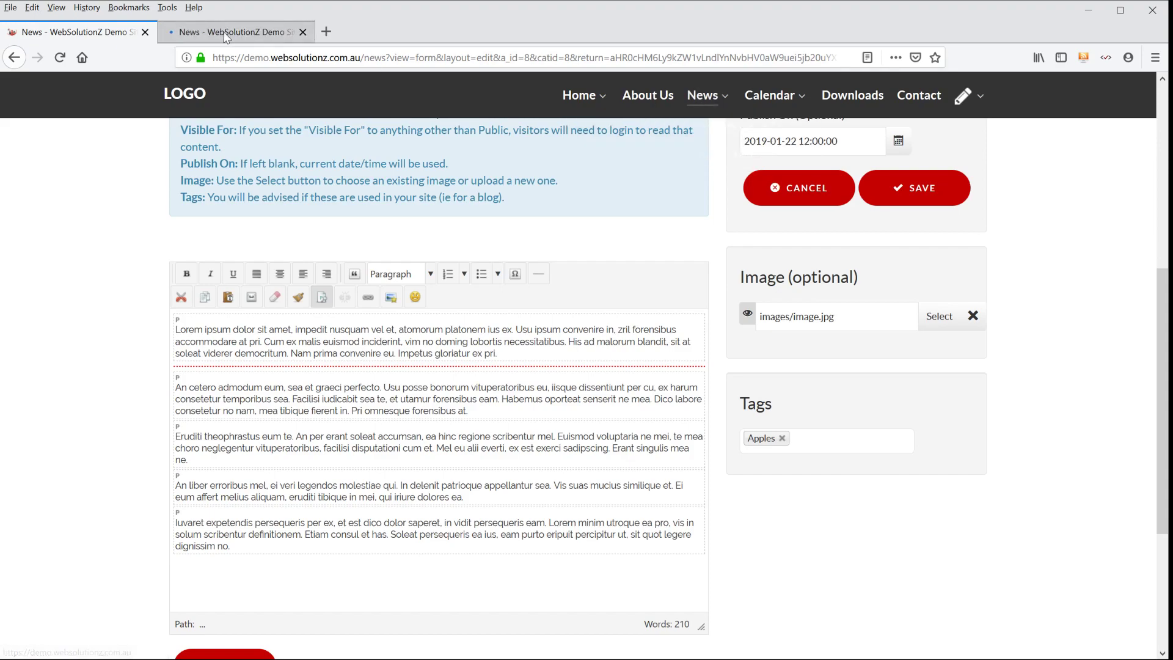
left_click(235, 31)
scroll(120, 264, "down", 3)
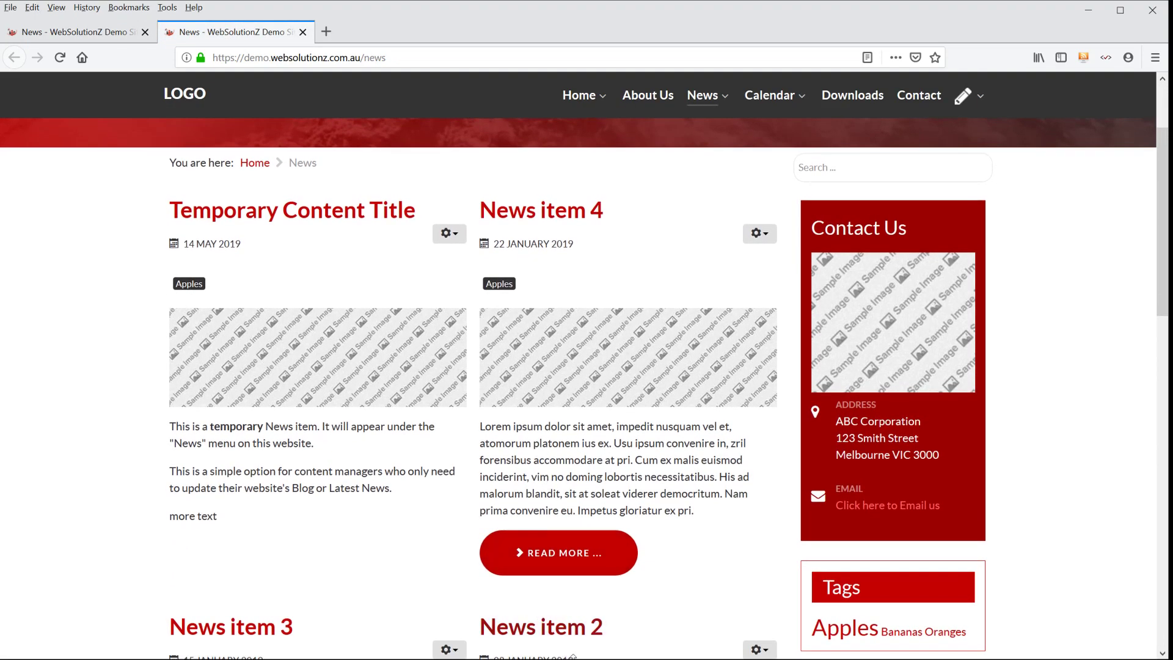
scroll(606, 593, "down", 3)
scroll(589, 450, "down", 3)
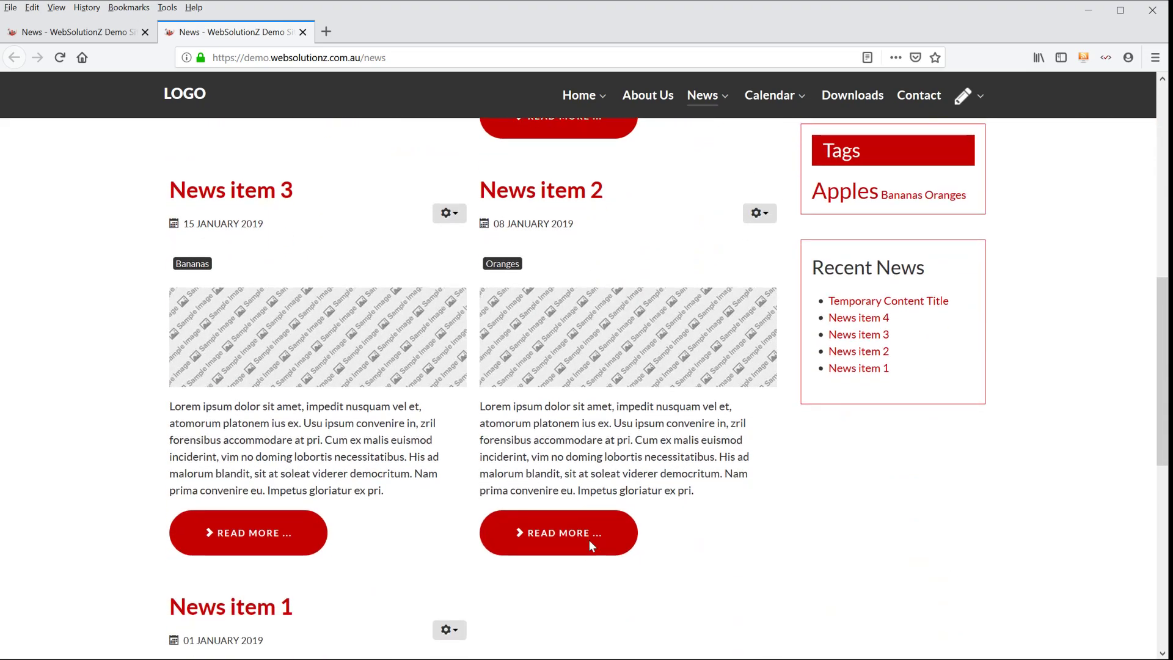
scroll(589, 437, "up", 6)
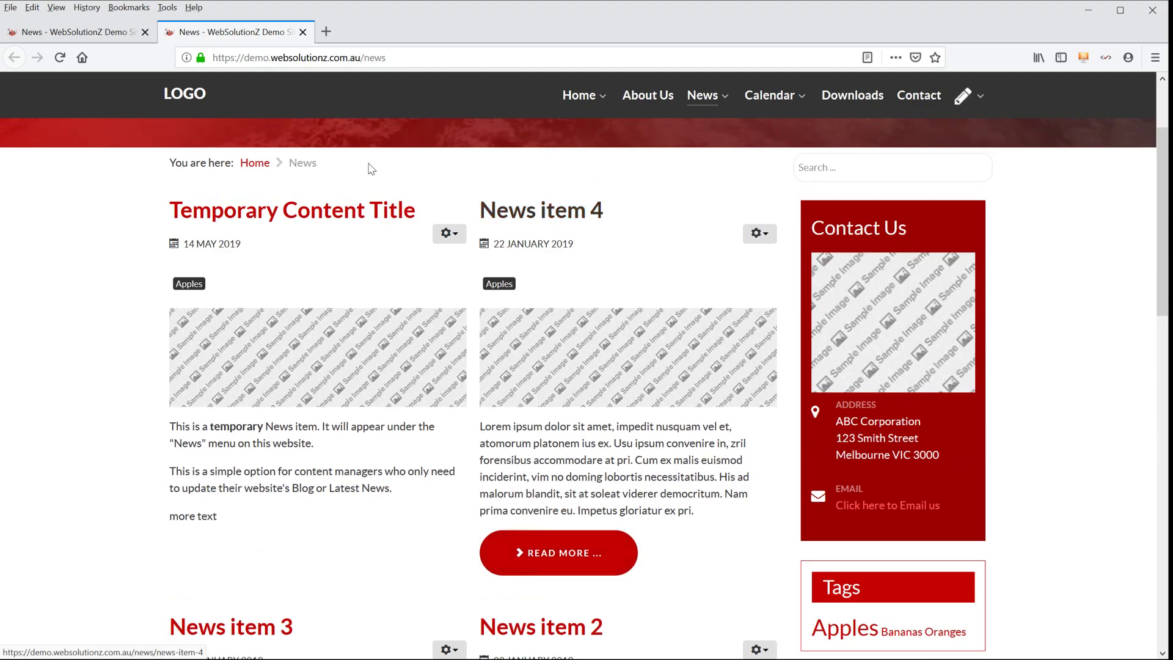
left_click(79, 37)
left_click(812, 190)
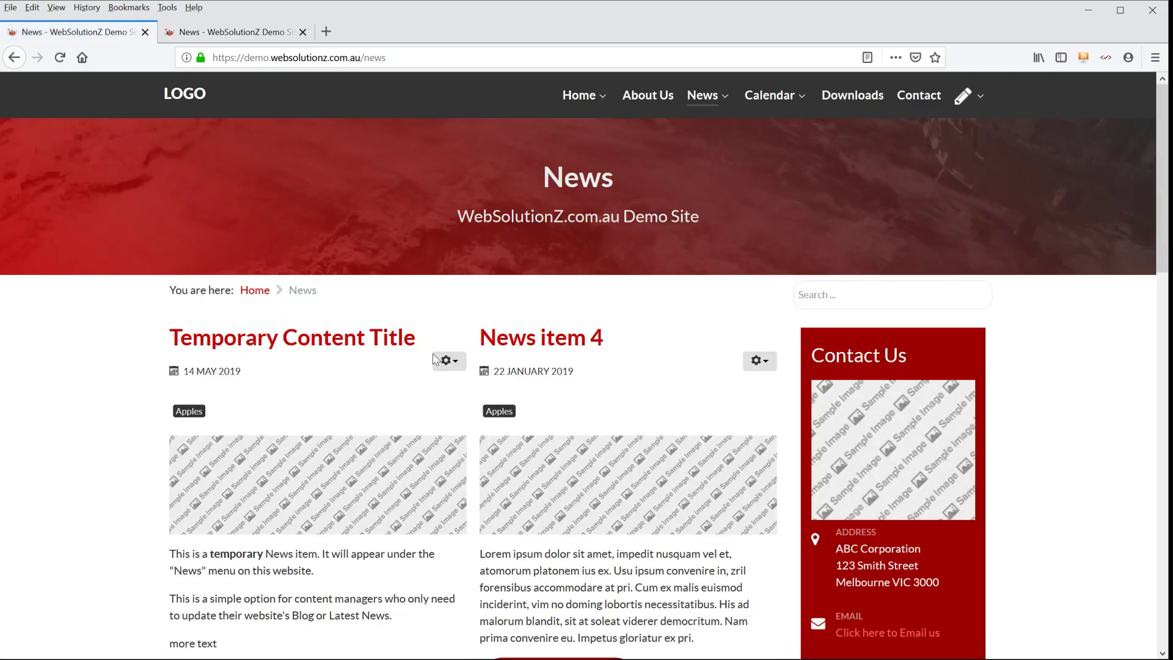
- Replace "more text" in Temporary Content Title with three copies of its first two paragraphs and save the item
left_click(447, 360)
left_click(435, 385)
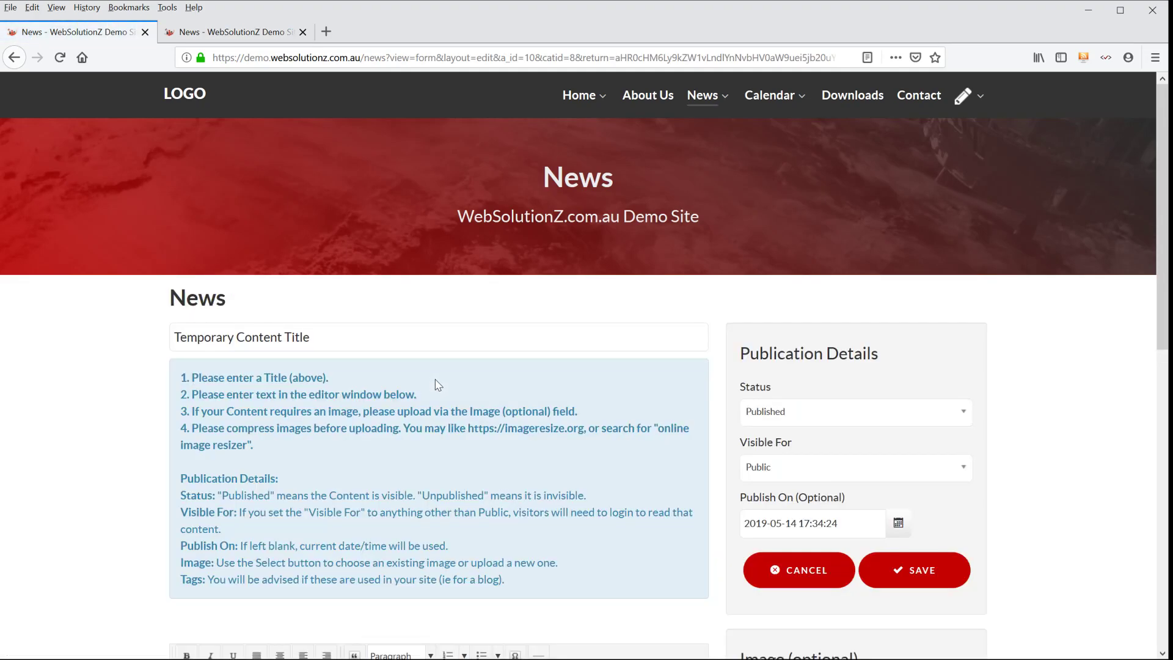
scroll(435, 384, "down", 6)
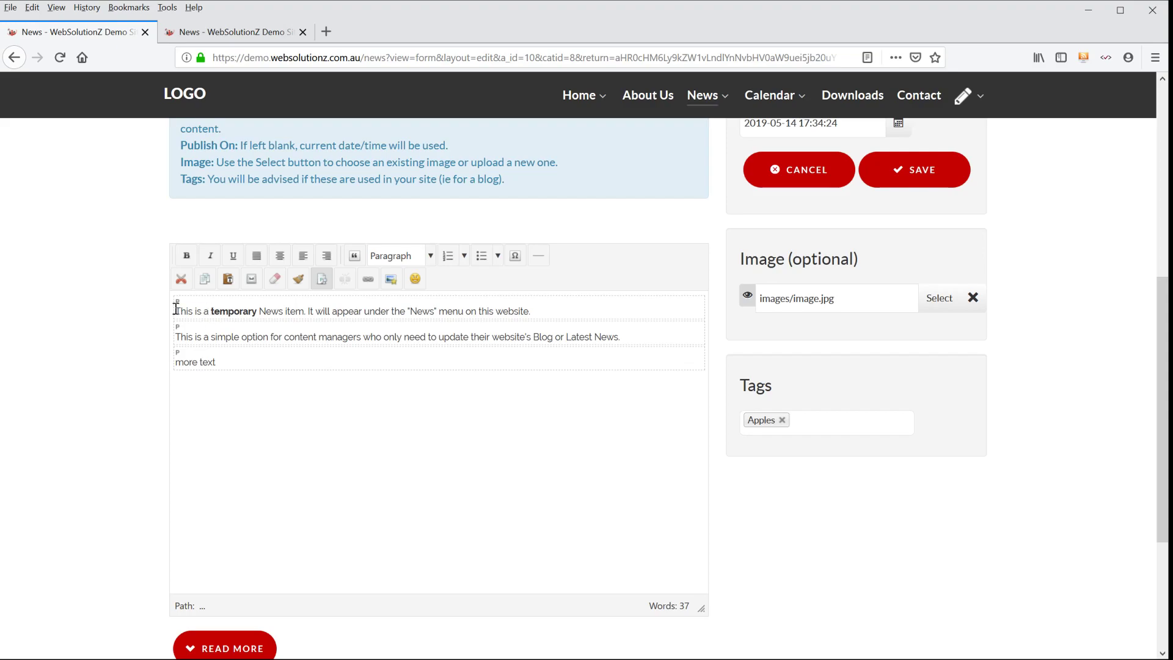
left_click_drag(177, 310, 664, 336)
key("ctrl+c")
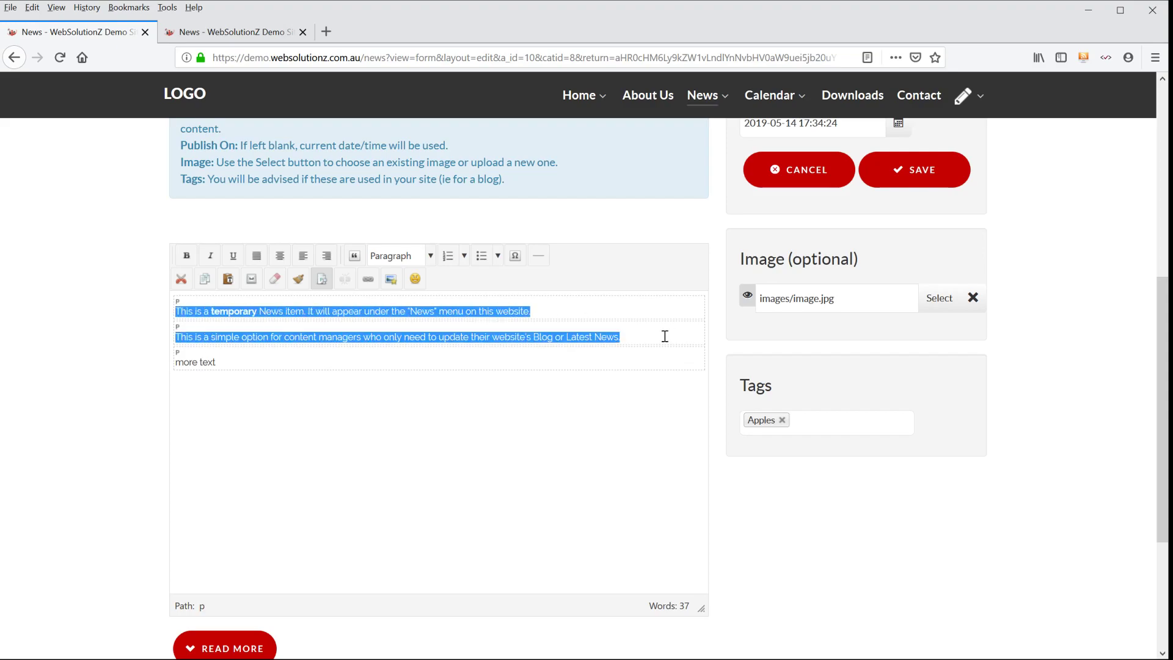
left_click_drag(296, 363, 151, 371)
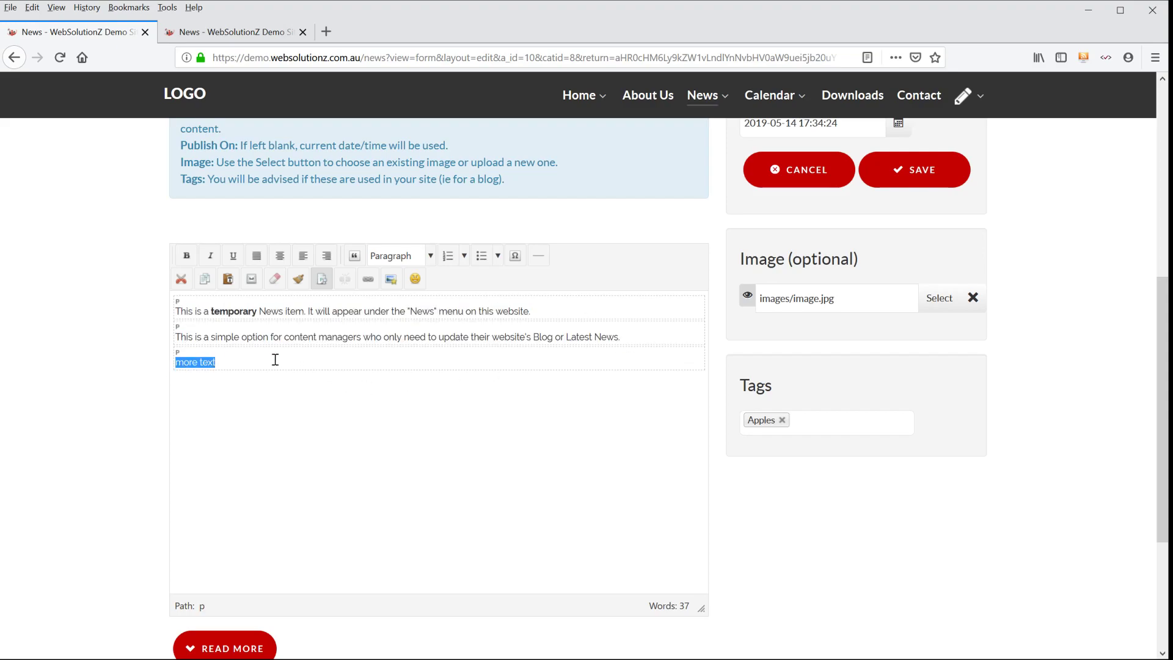
key("ctrl+v")
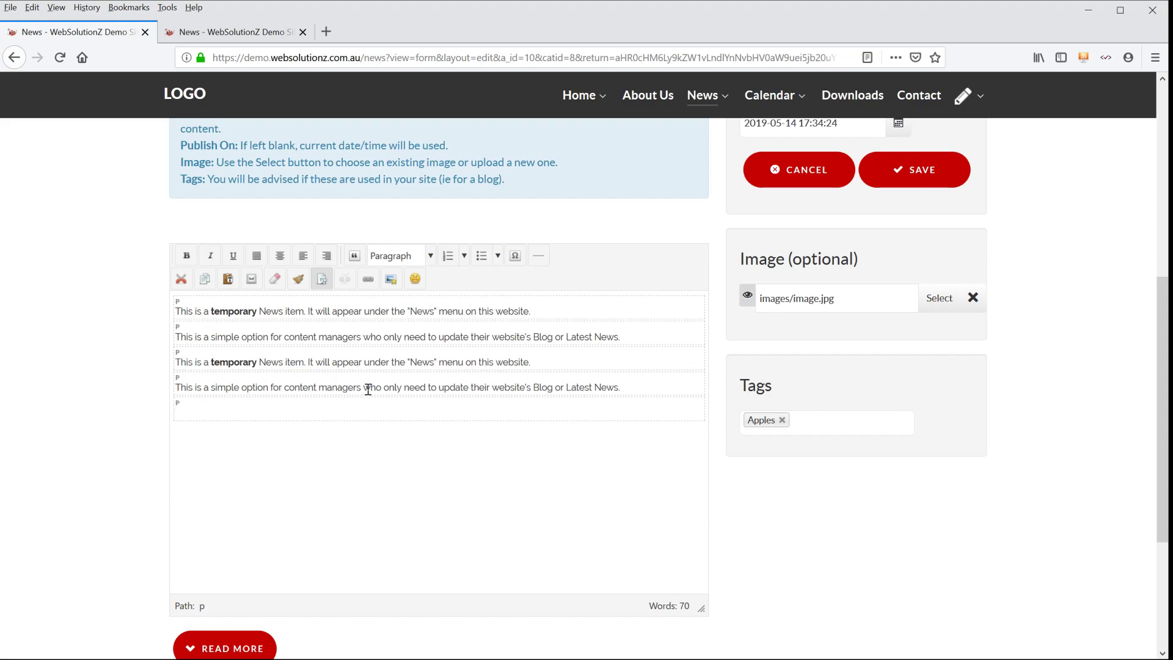
key("ctrl+v")
key("ctrl+v")
left_click(910, 169)
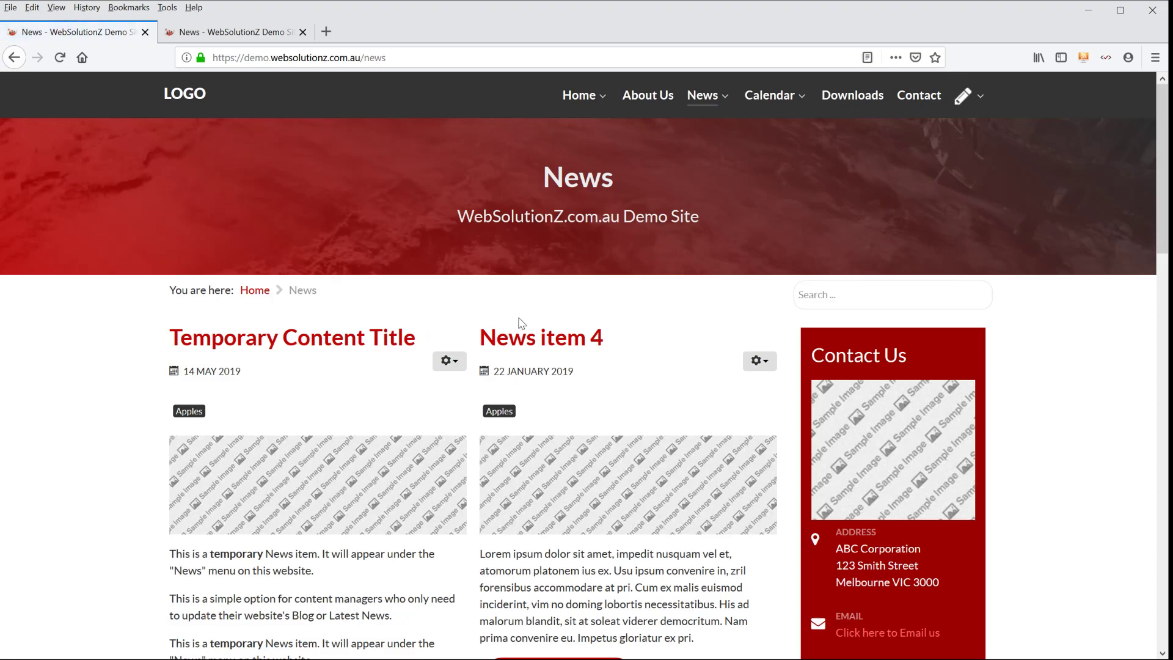
- Reopen Temporary Content Title for editing and insert a Read More break after the third paragraph
scroll(220, 346, "down", 5)
scroll(221, 348, "down", 1)
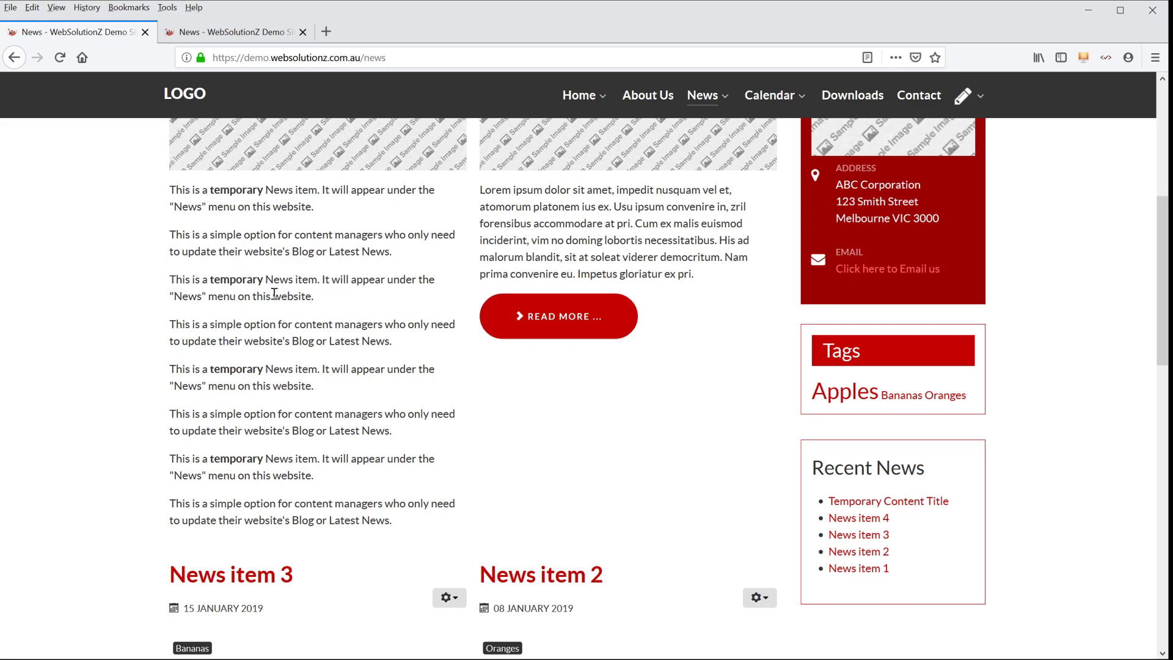
scroll(273, 296, "up", 4)
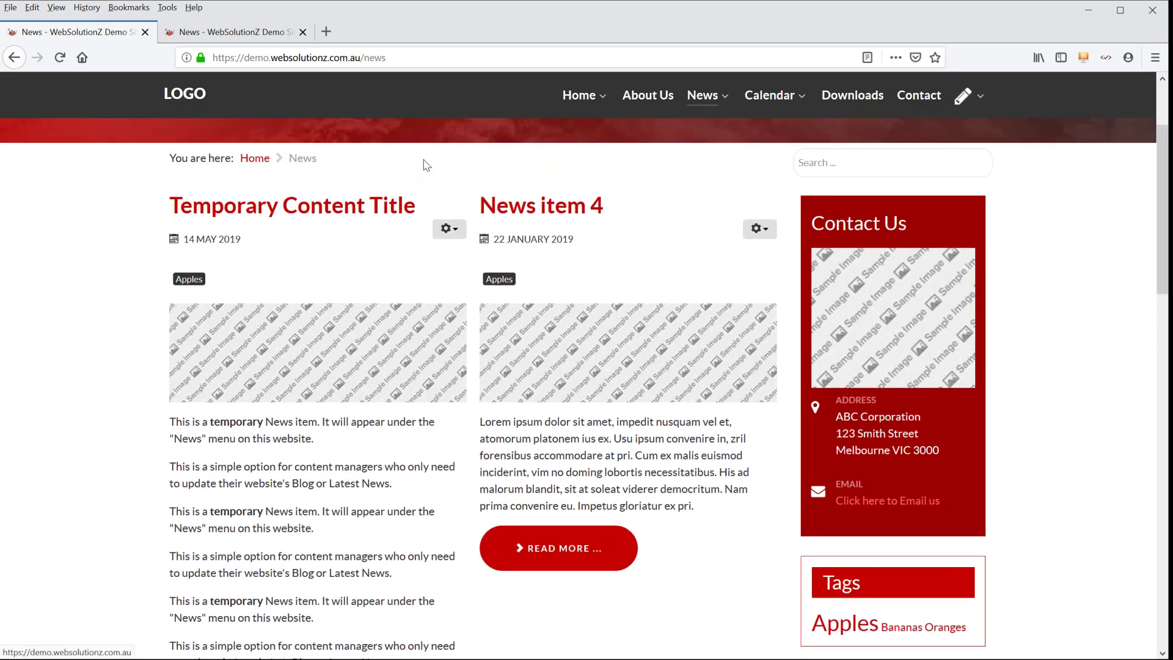
left_click(452, 252)
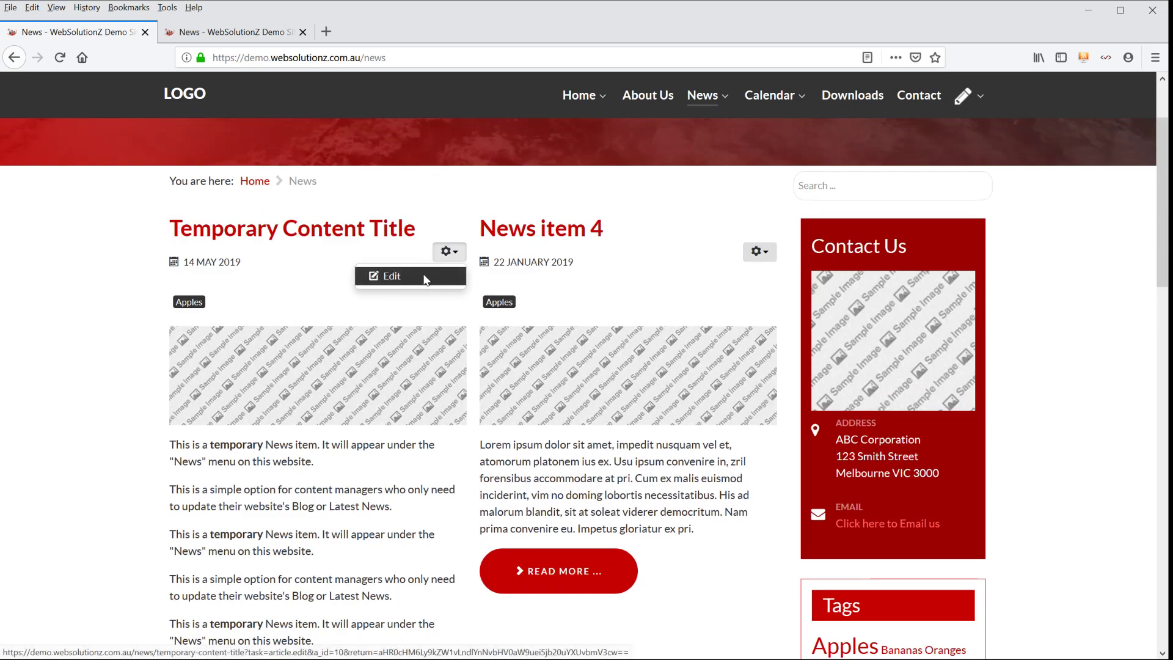
left_click(387, 273)
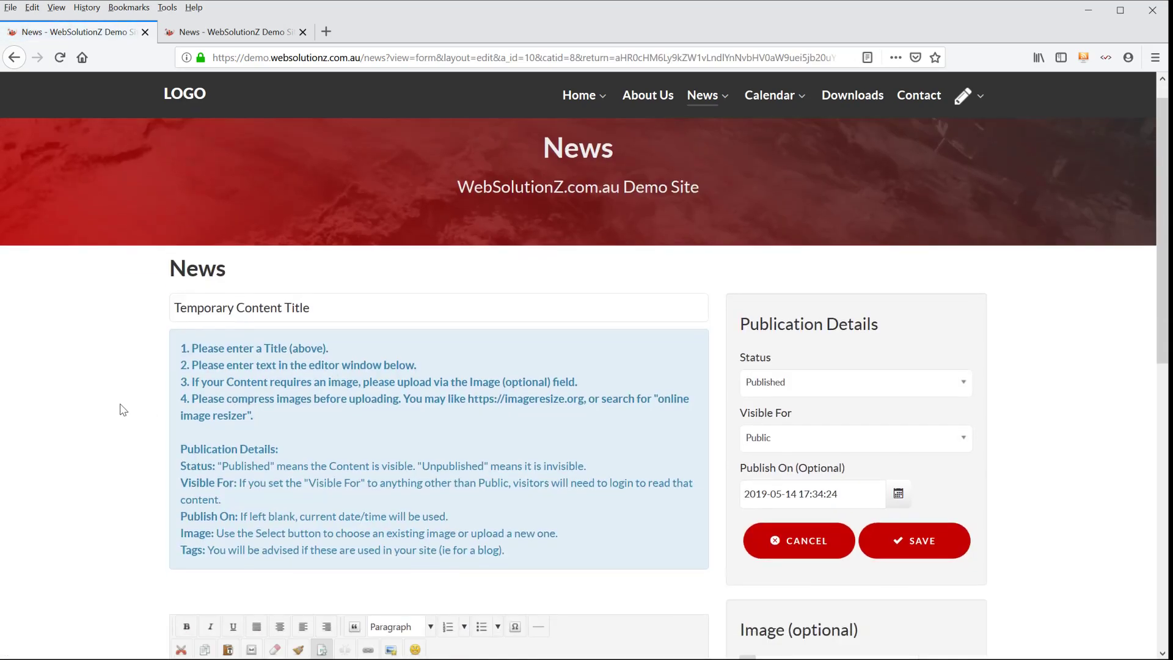
scroll(122, 406, "down", 4)
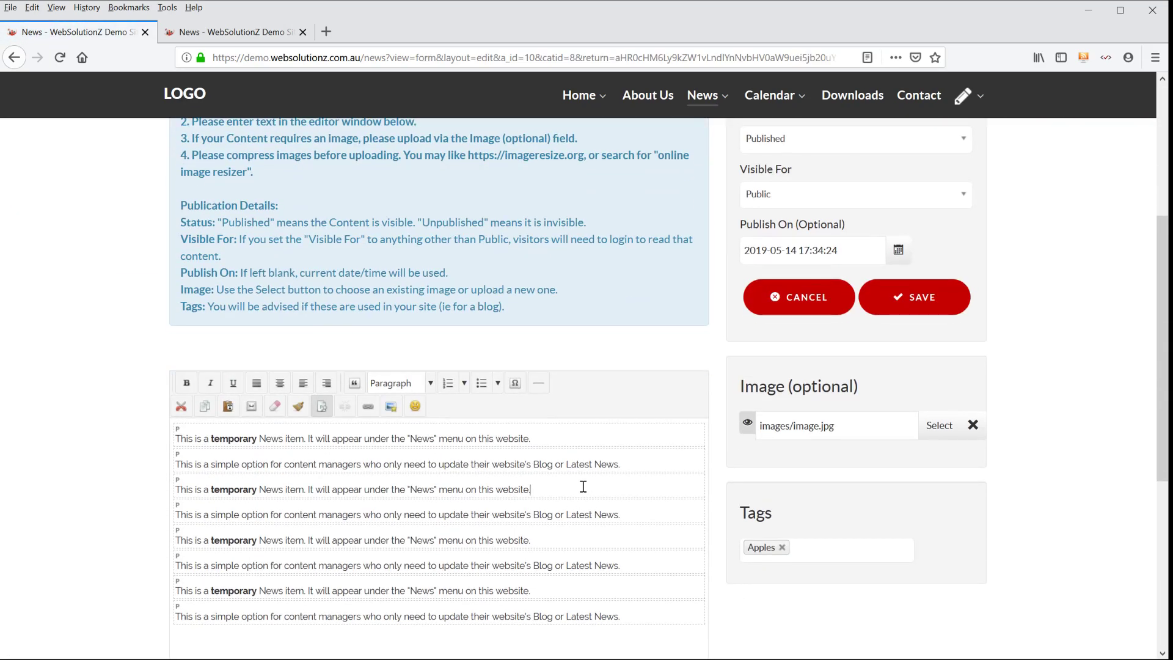
scroll(103, 386, "down", 3)
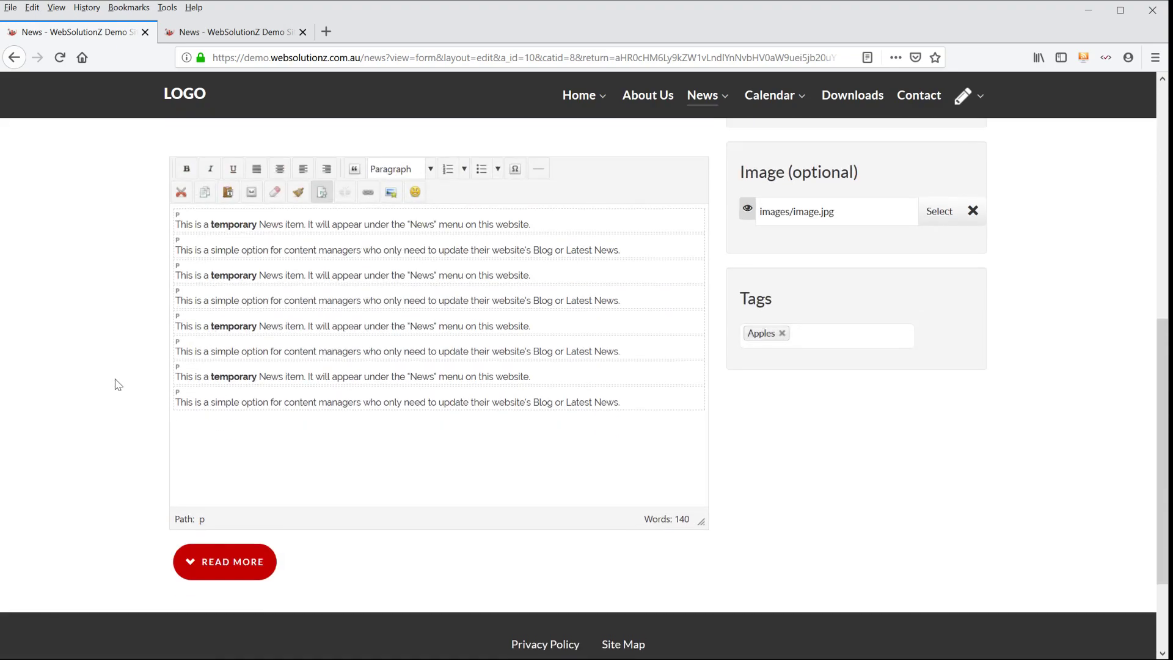
left_click(231, 557)
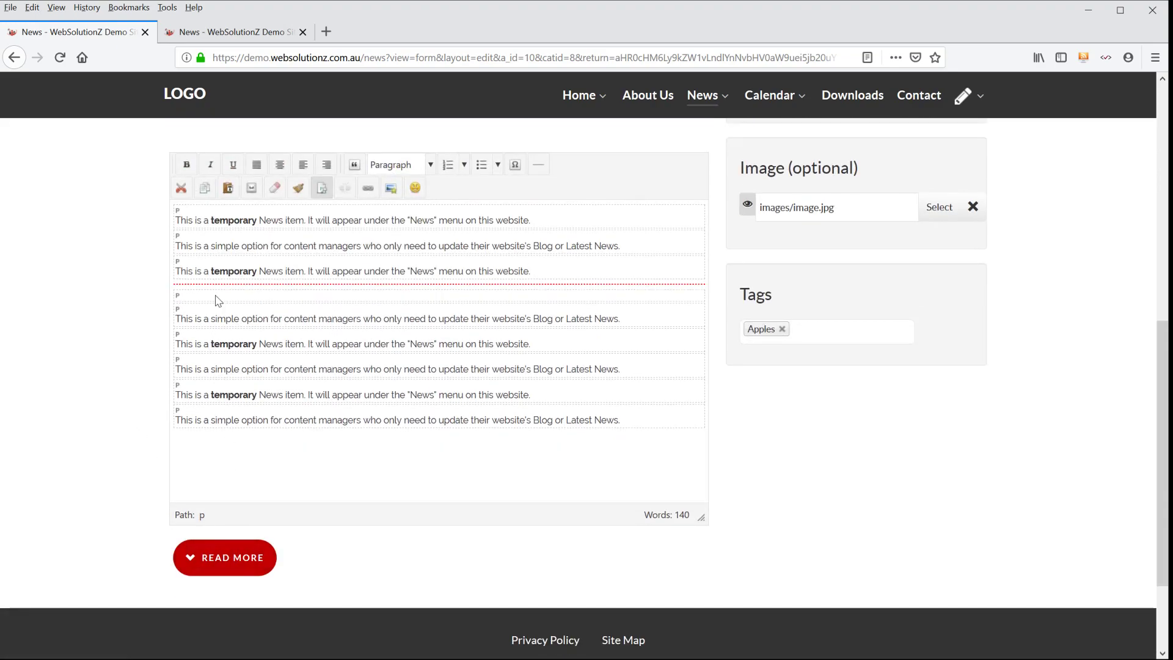
- Remove the empty paragraph below the Read More break in Temporary Content Title and save the item
key("Delete")
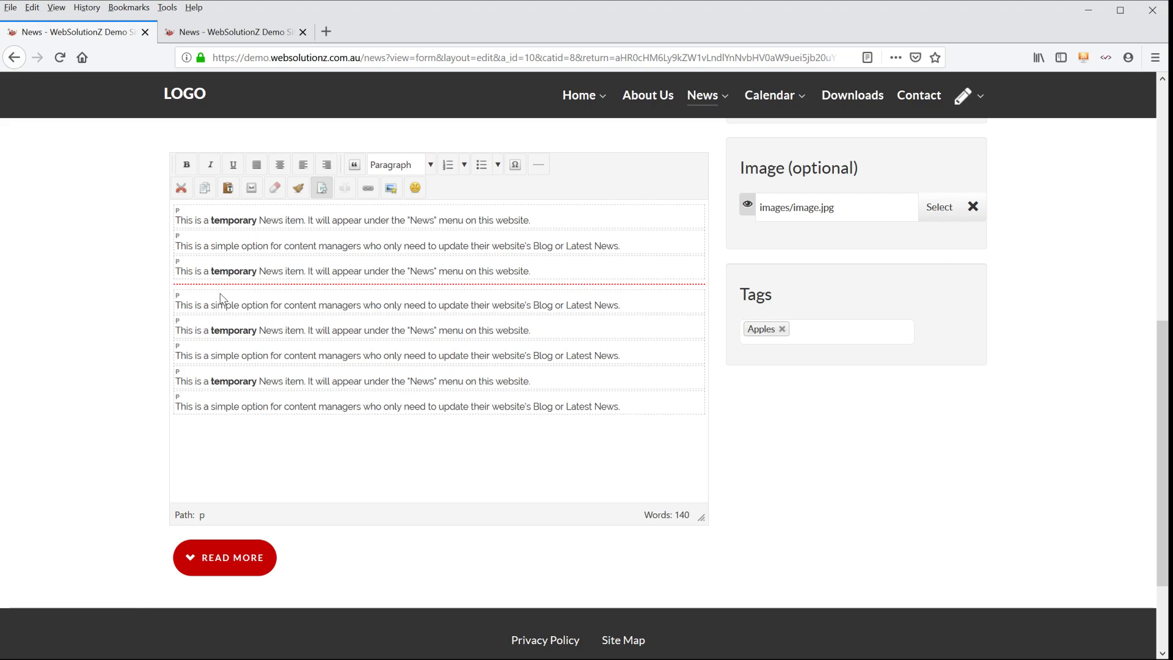
scroll(914, 358, "up", 3)
left_click(917, 279)
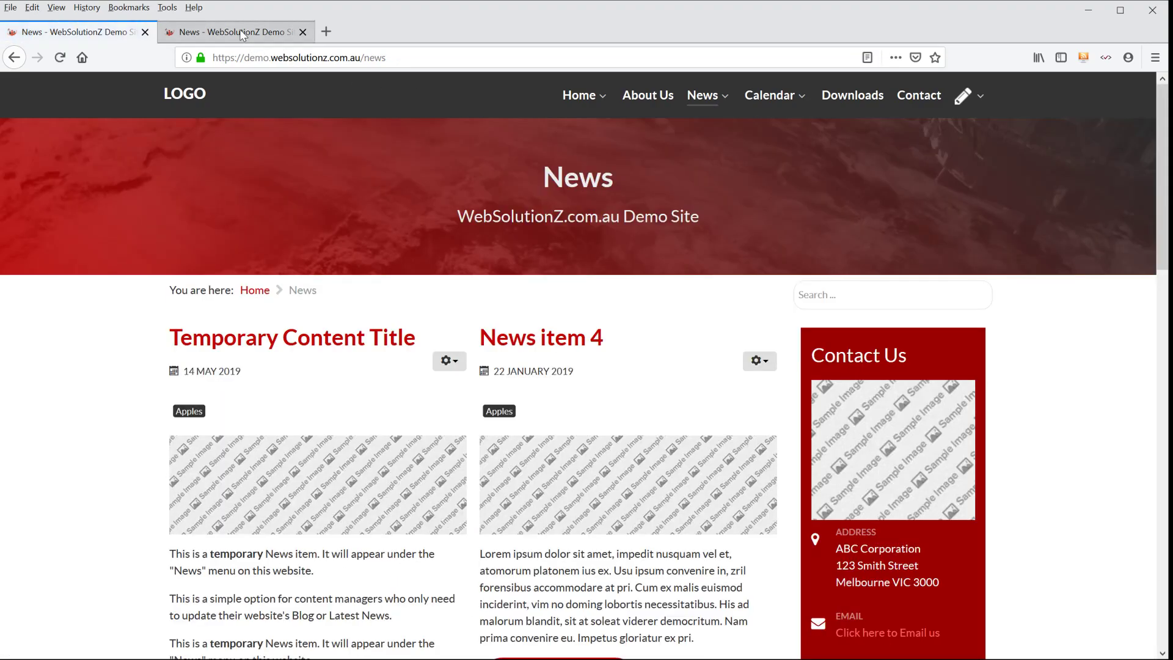
- Check how the Temporary Content Title intro text and its Read More link appear on the News page in the second browser tab
left_click(241, 33)
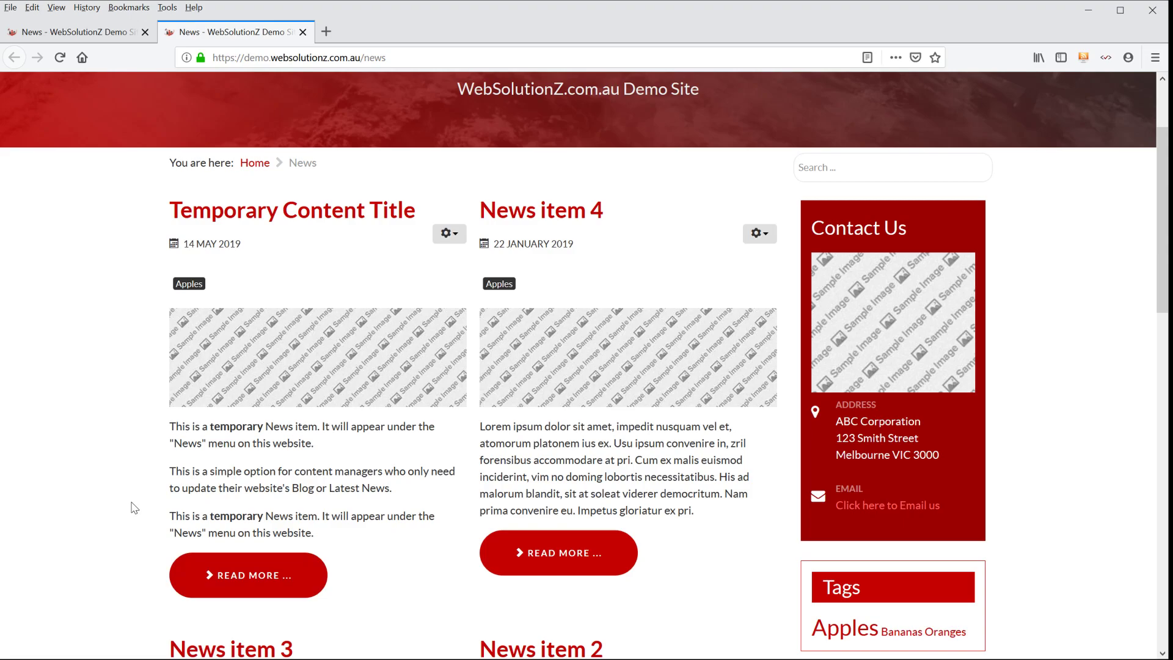
scroll(113, 441, "down", 5)
scroll(111, 440, "up", 7)
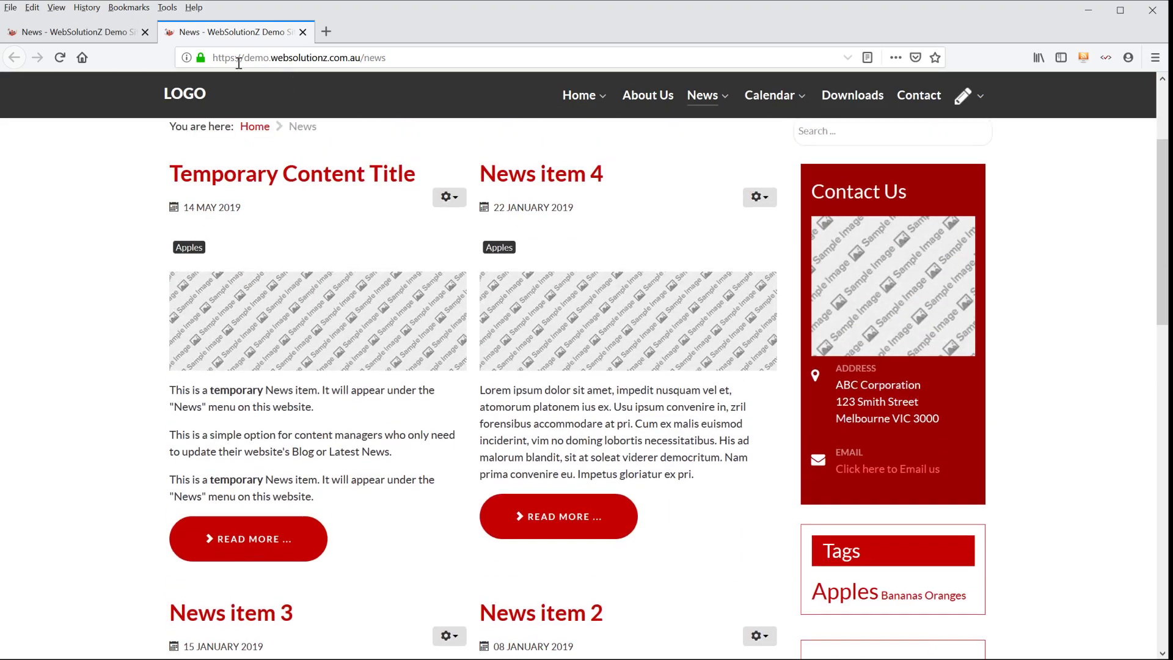
- Reopen Temporary Content Title for editing from the first browser tab and remove the Read More break below its third paragraph
left_click(71, 32)
left_click(447, 361)
left_click(416, 392)
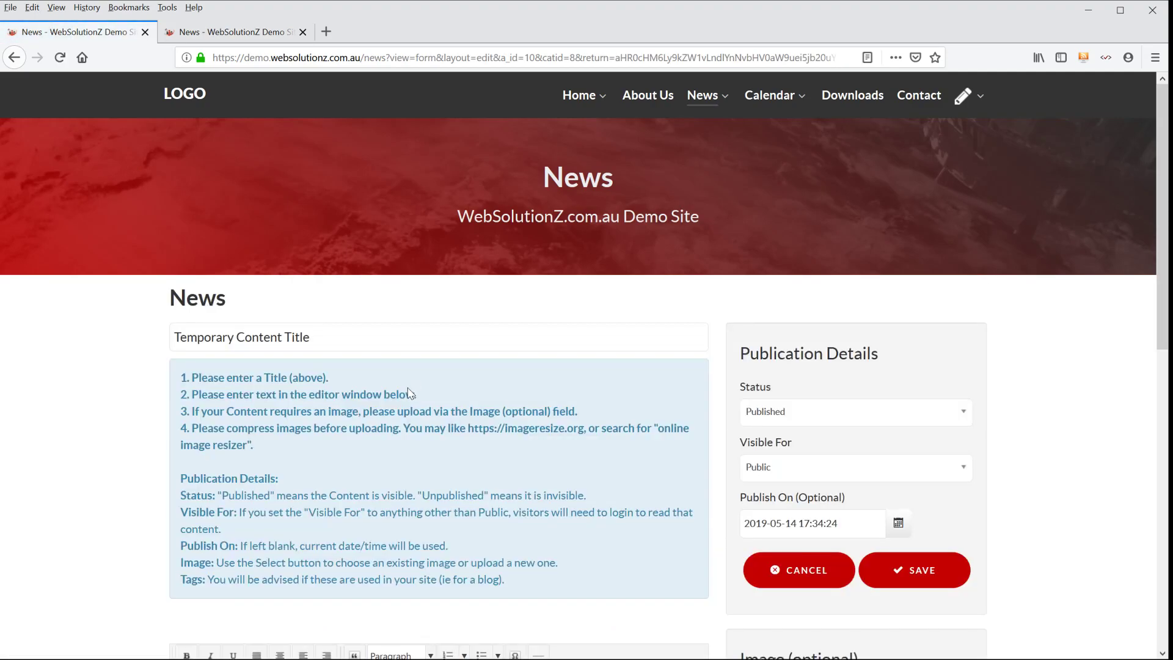
scroll(124, 425, "down", 1)
scroll(124, 425, "down", 4)
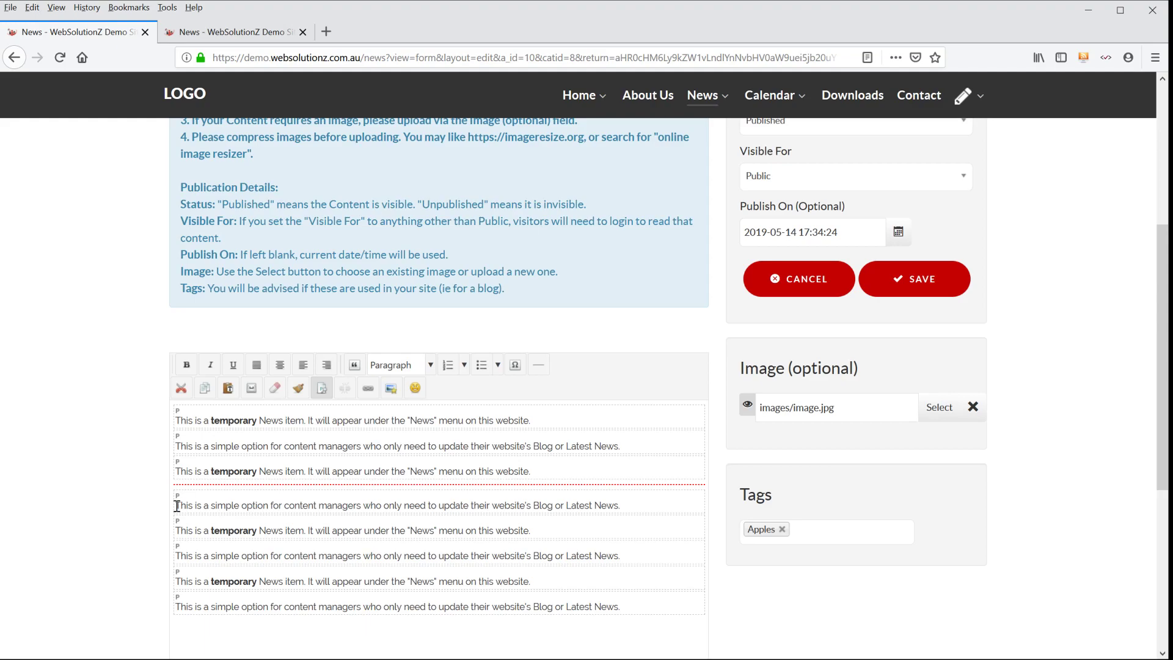
key("BackSpace")
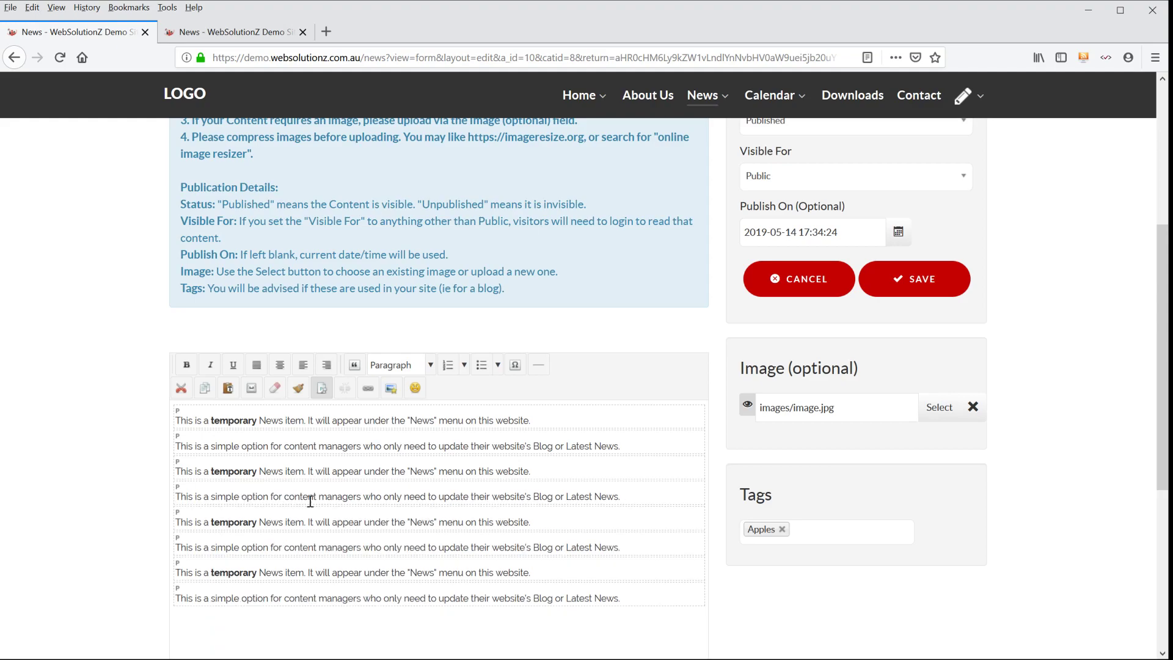
- Insert a Read More break after the second paragraph, delete the empty paragraph below it, and save the item
scroll(629, 464, "down", 4)
left_click(221, 504)
scroll(289, 400, "up", 2)
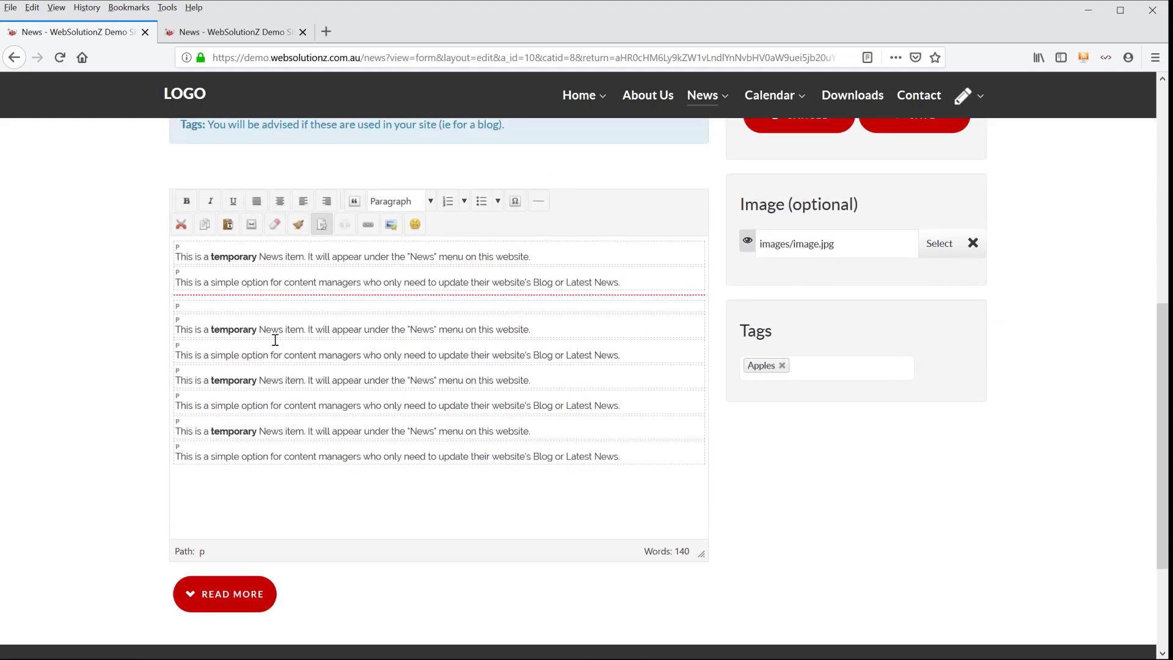
key("BackSpace")
scroll(663, 319, "up", 3)
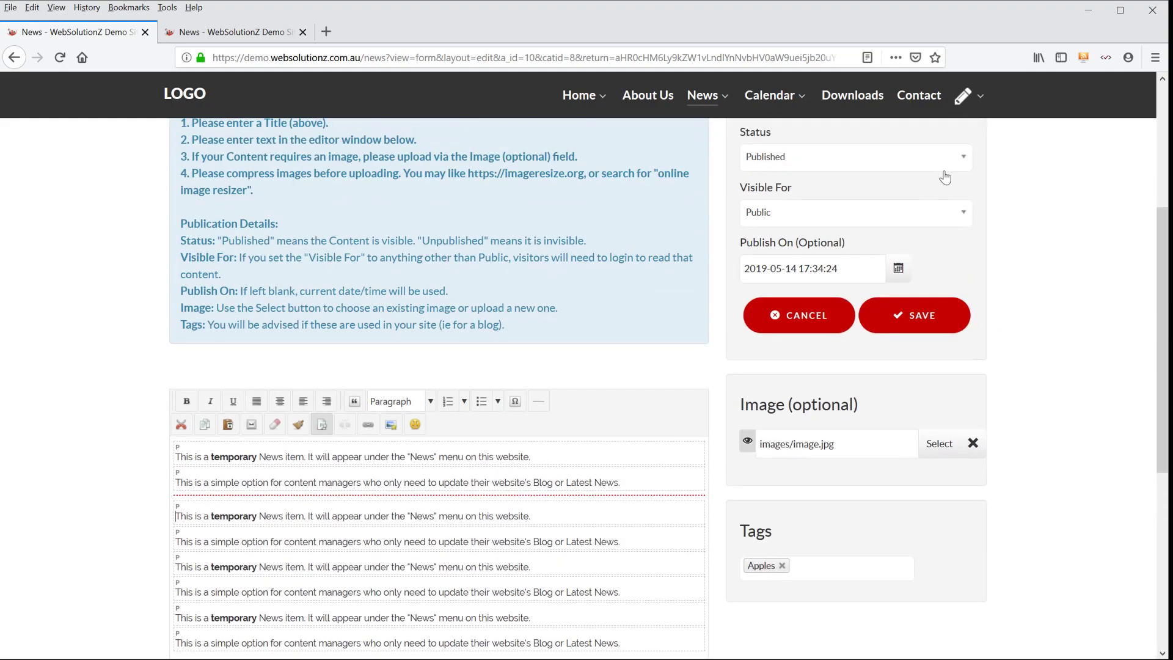
left_click(898, 324)
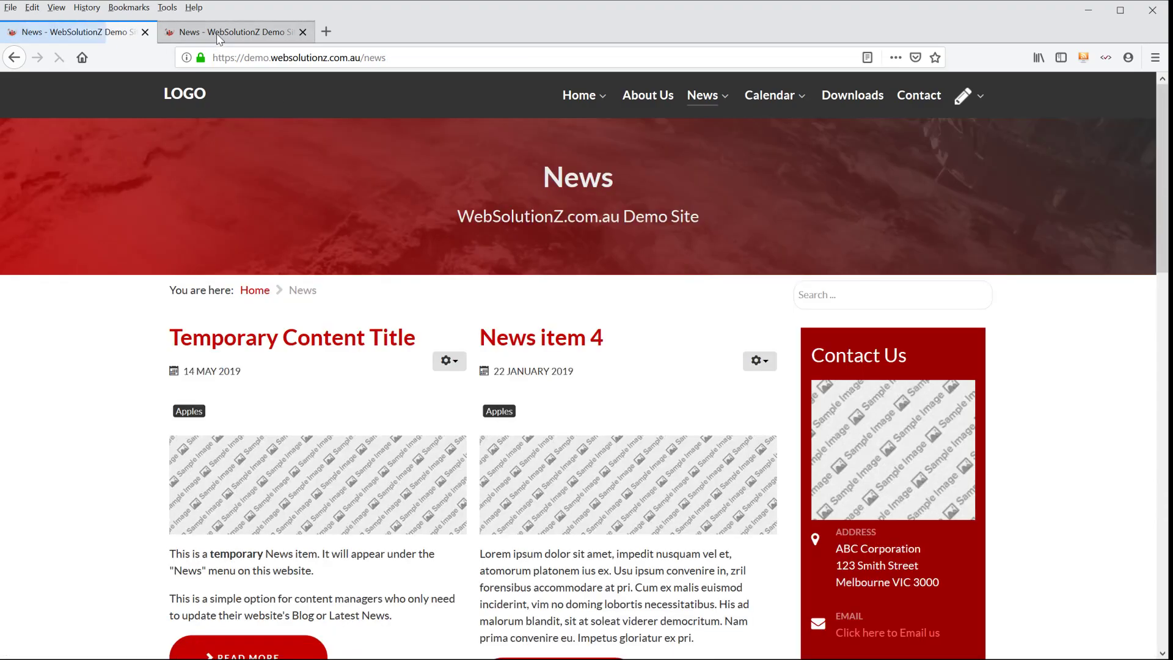
- Reload the News page in the second browser tab and check the shortened intro of Temporary Content Title
left_click(212, 35)
key("F5")
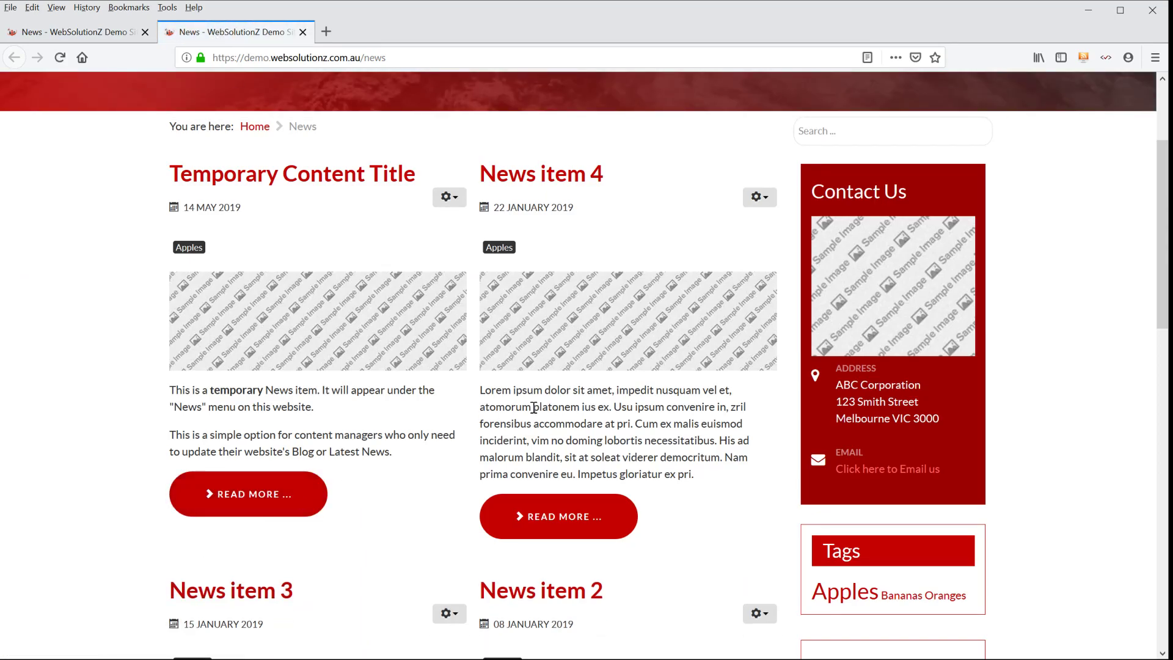
scroll(654, 424, "up", 3)
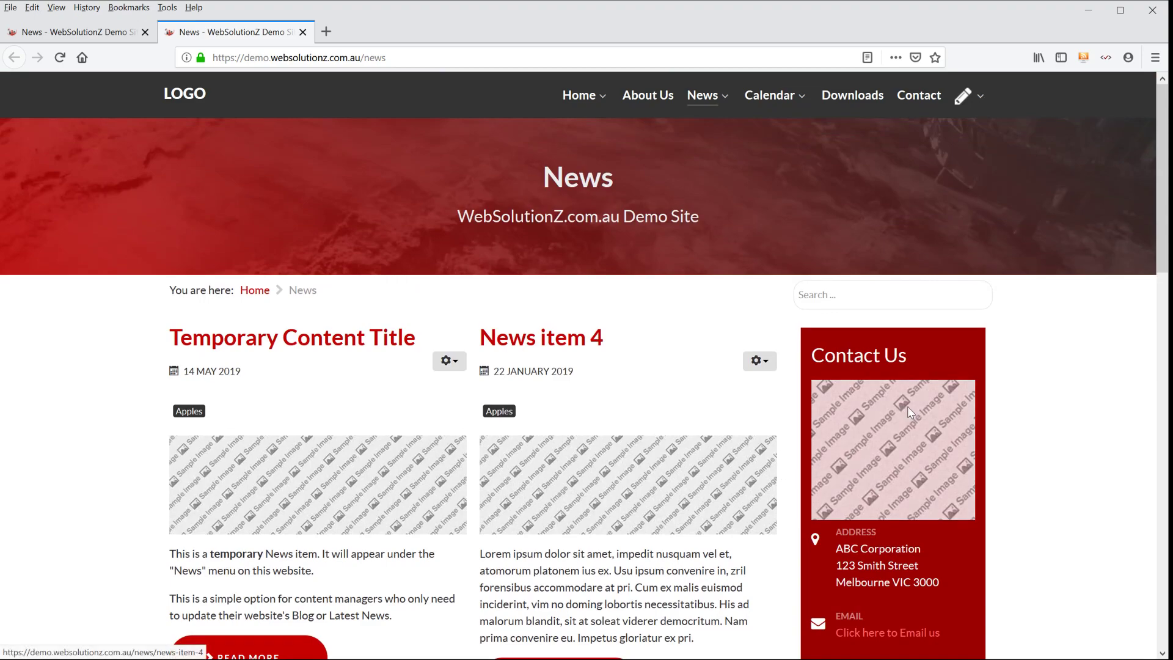
- Open the Change Password page, examine the profile form with its password fields, and cancel without entering anything
left_click(971, 105)
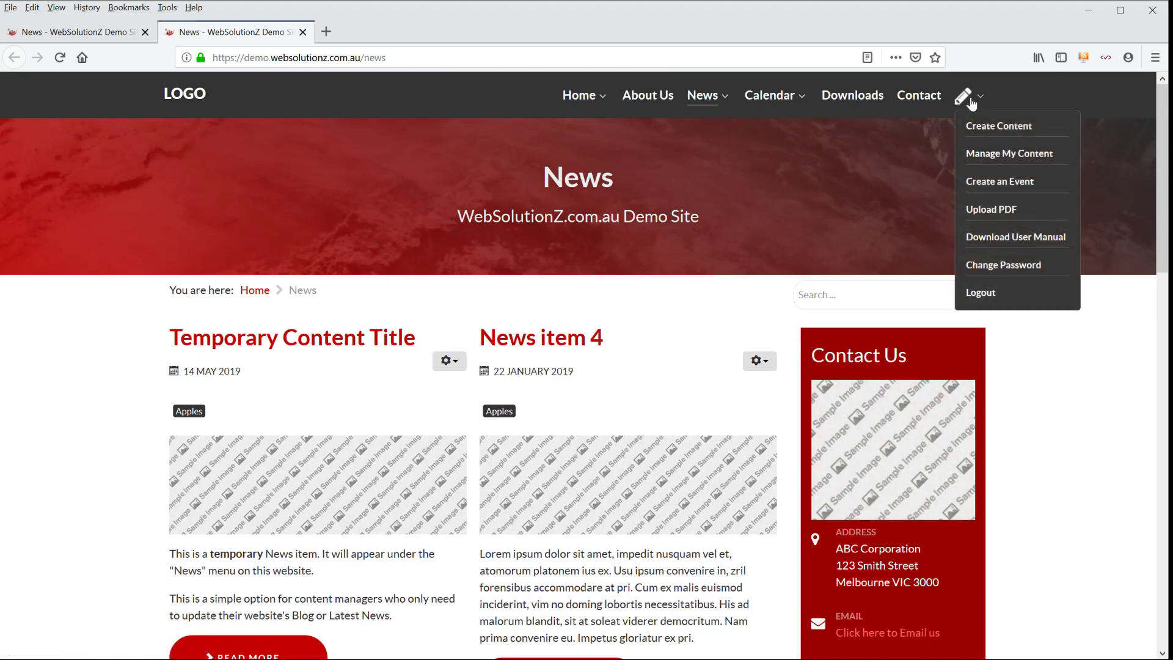
left_click(1013, 266)
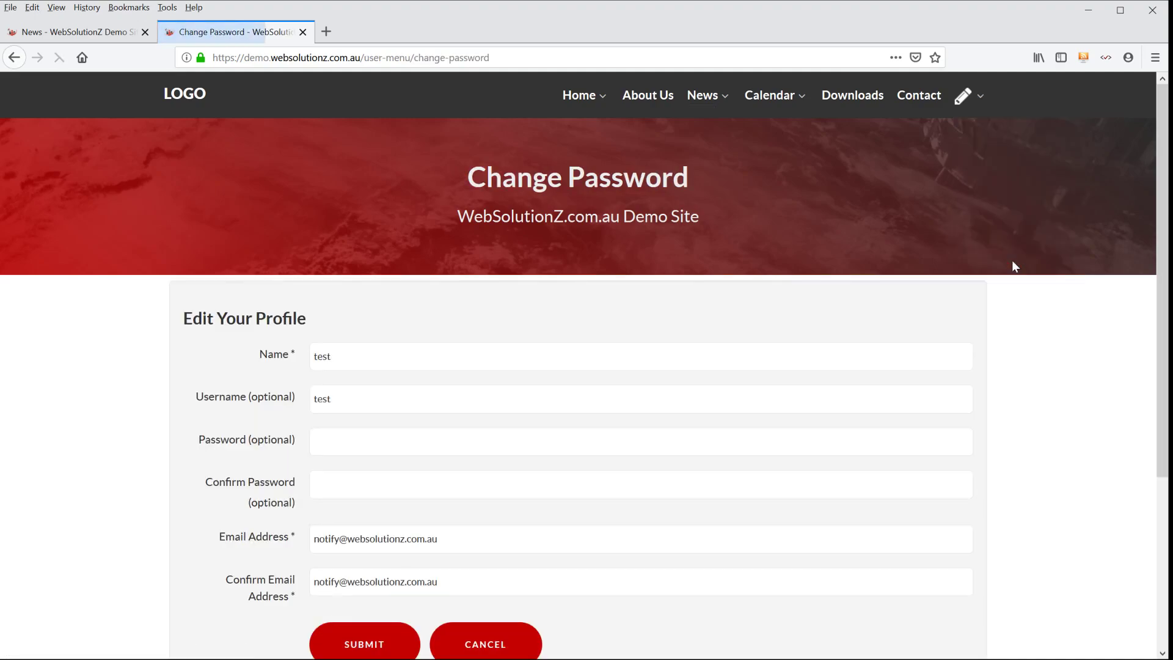
scroll(1008, 274, "down", 2)
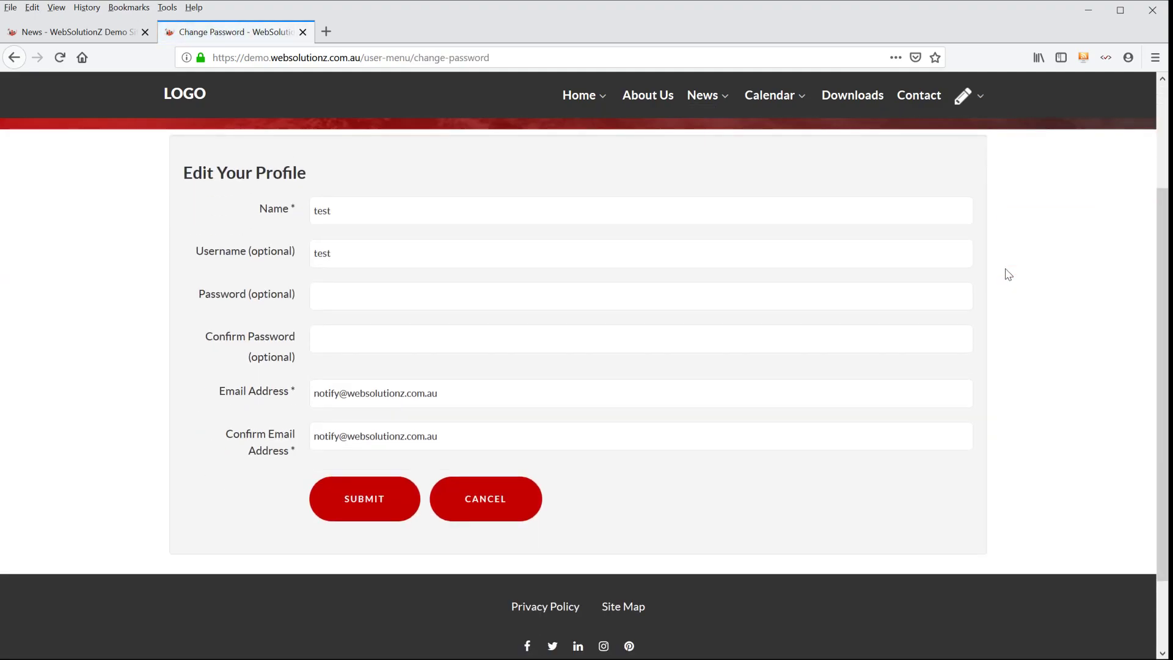
scroll(1008, 274, "up", 1)
left_click(336, 364)
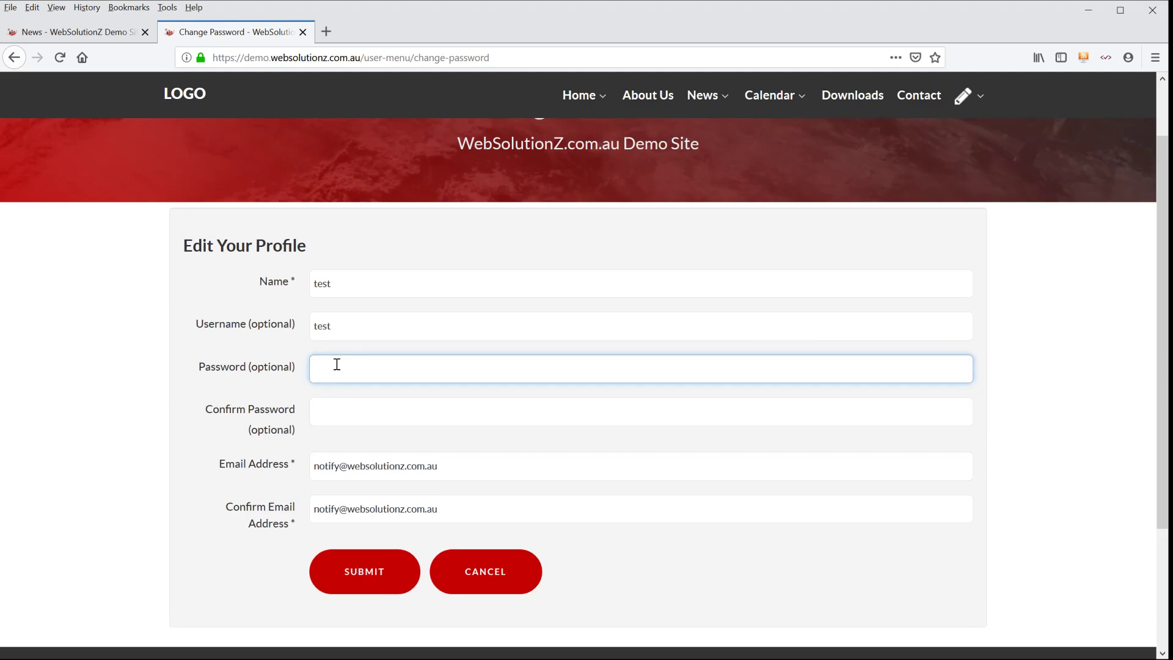
left_click(98, 371)
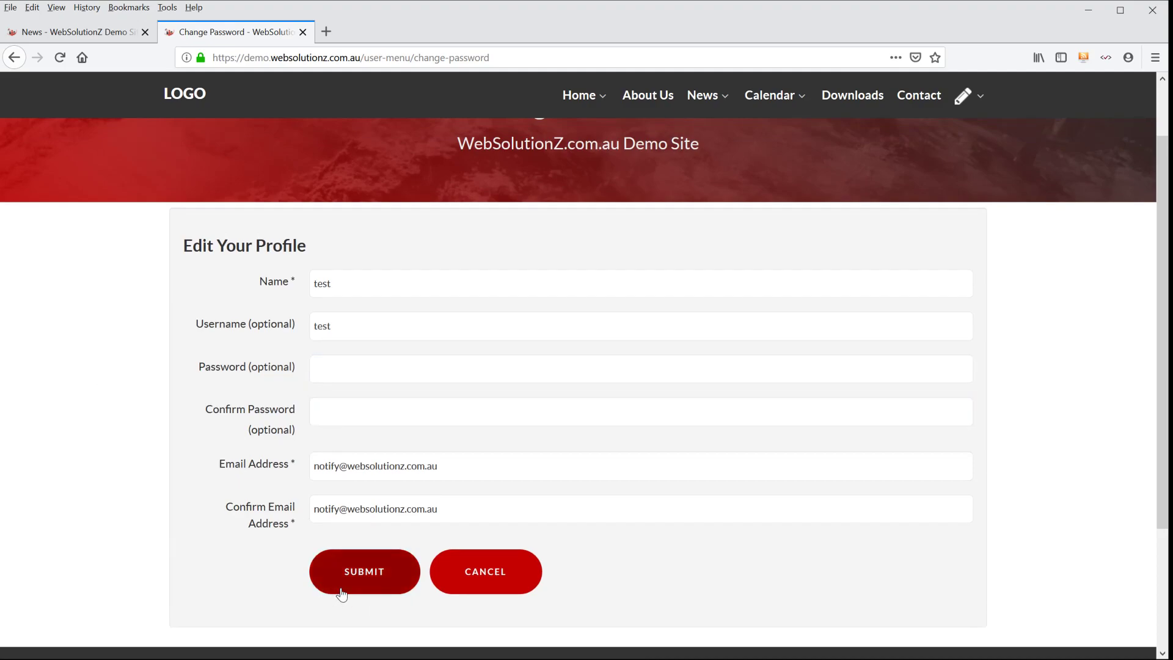
left_click(521, 568)
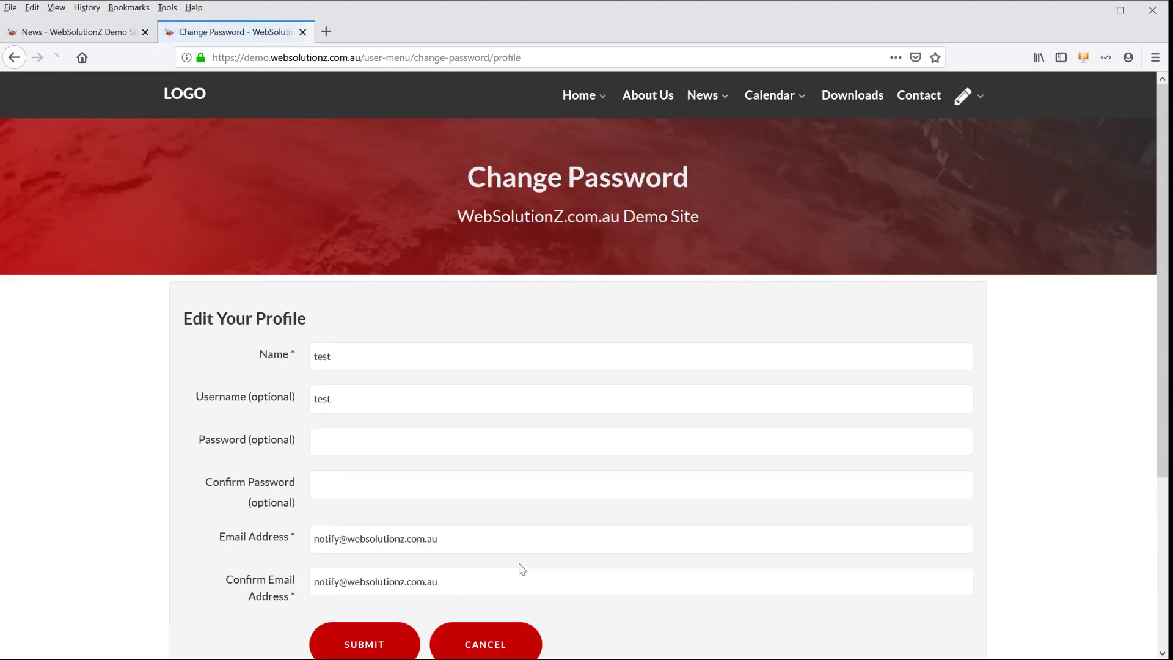
- View the user manual download page, and return to the News page to look over its items
mouse_move(965, 107)
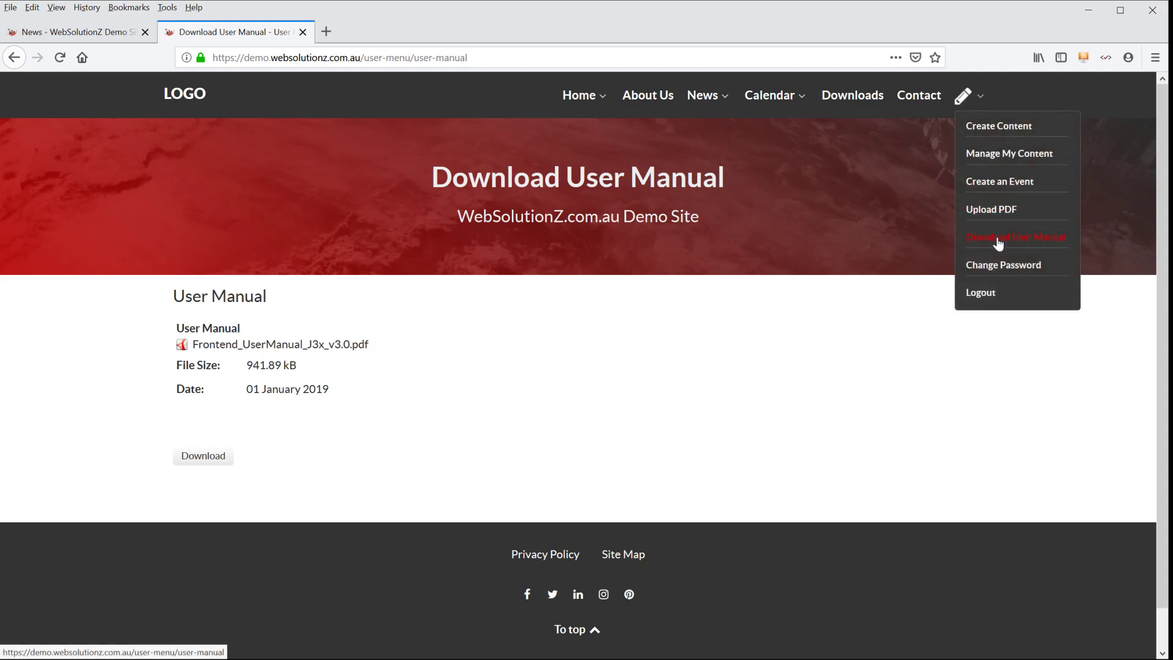
mouse_move(586, 103)
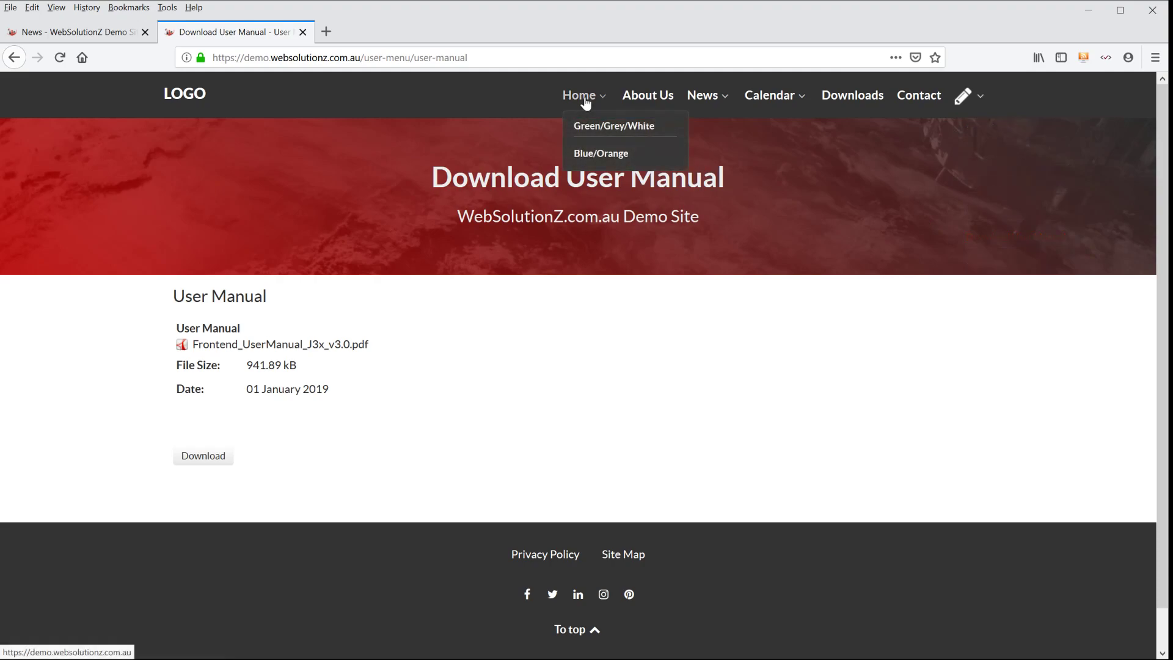
left_click(704, 99)
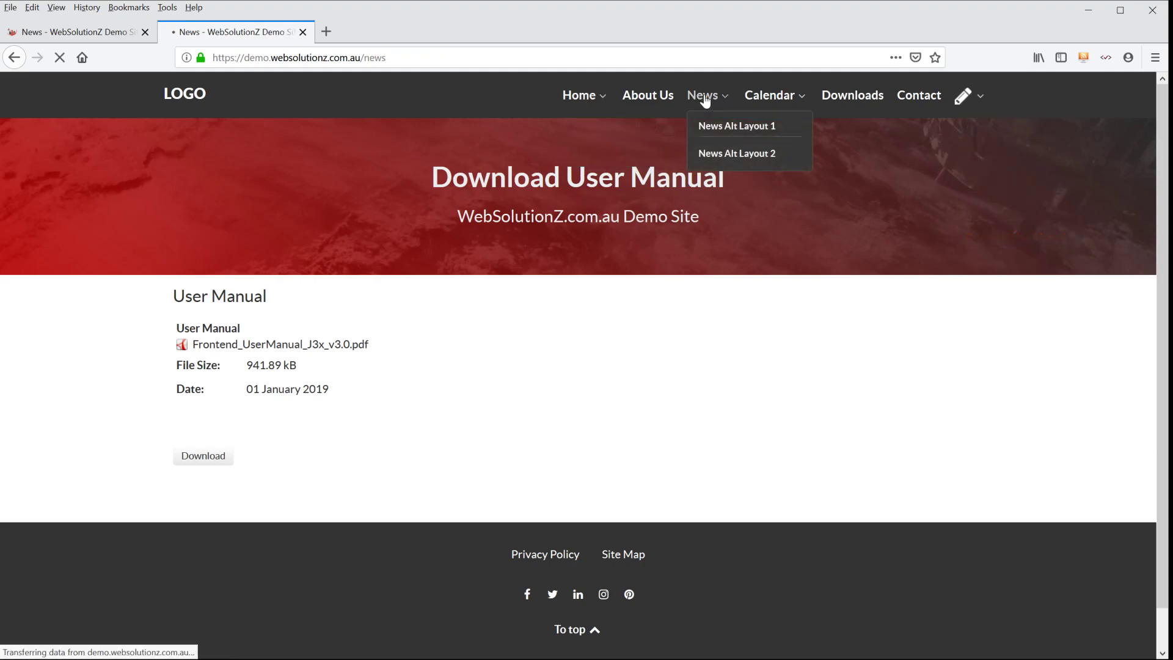
scroll(210, 370, "down", 4)
scroll(211, 370, "up", 1)
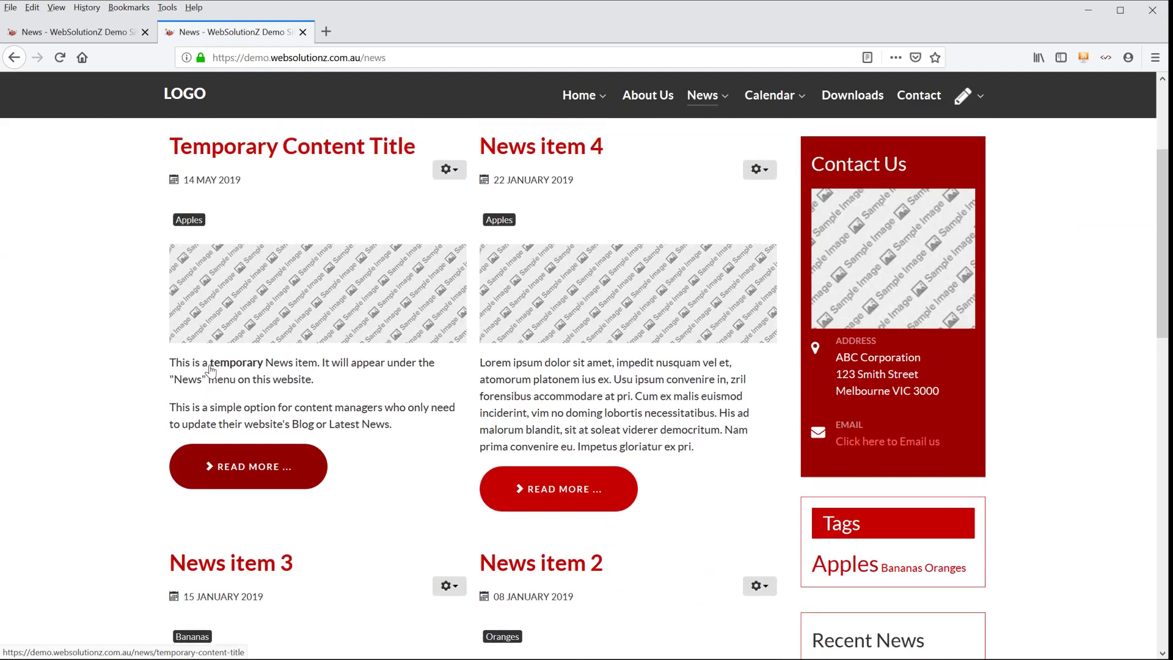
- Log out of the site and open the News page from the home page to view it as a visitor
scroll(210, 370, "up", 3)
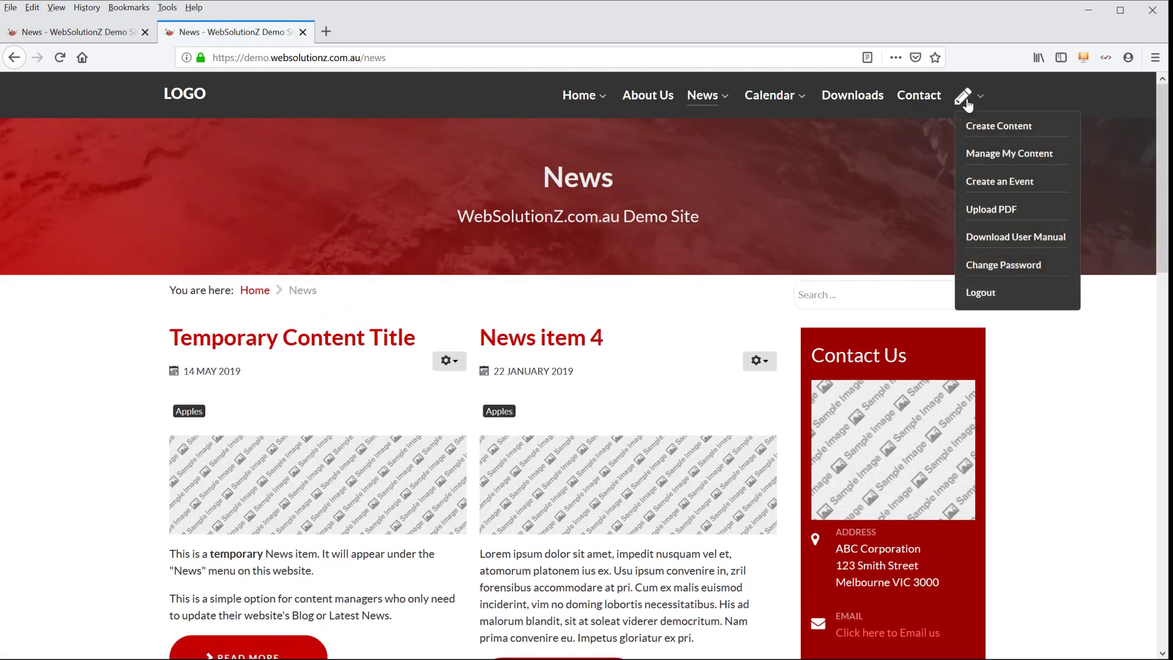
left_click(983, 293)
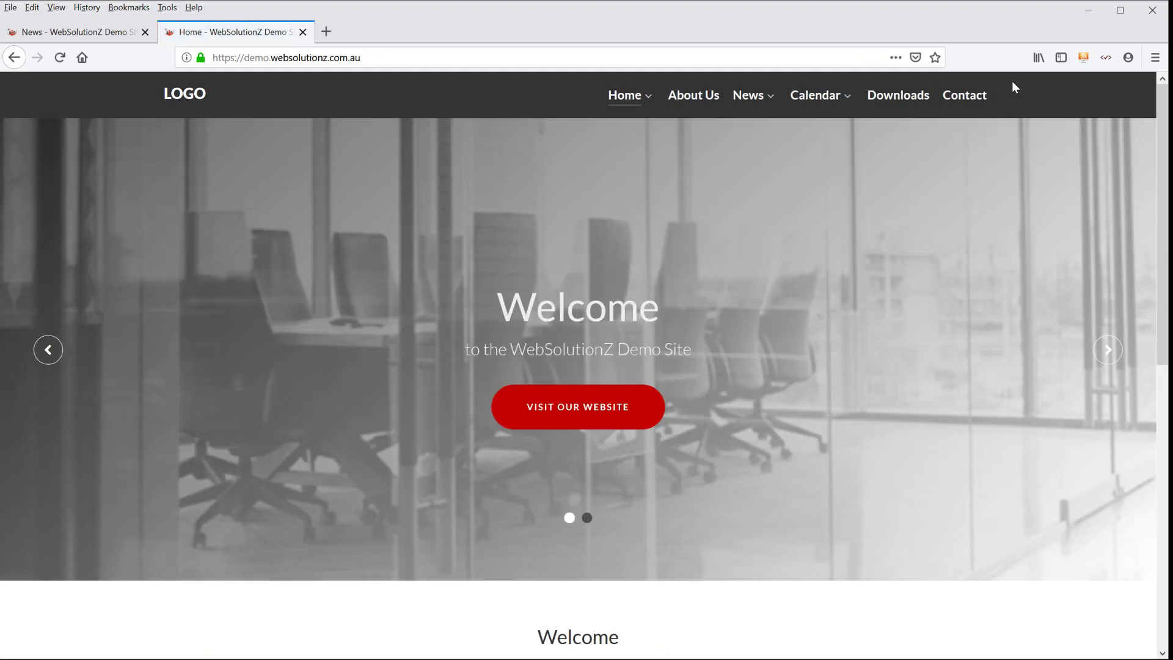
scroll(1038, 237, "down", 10)
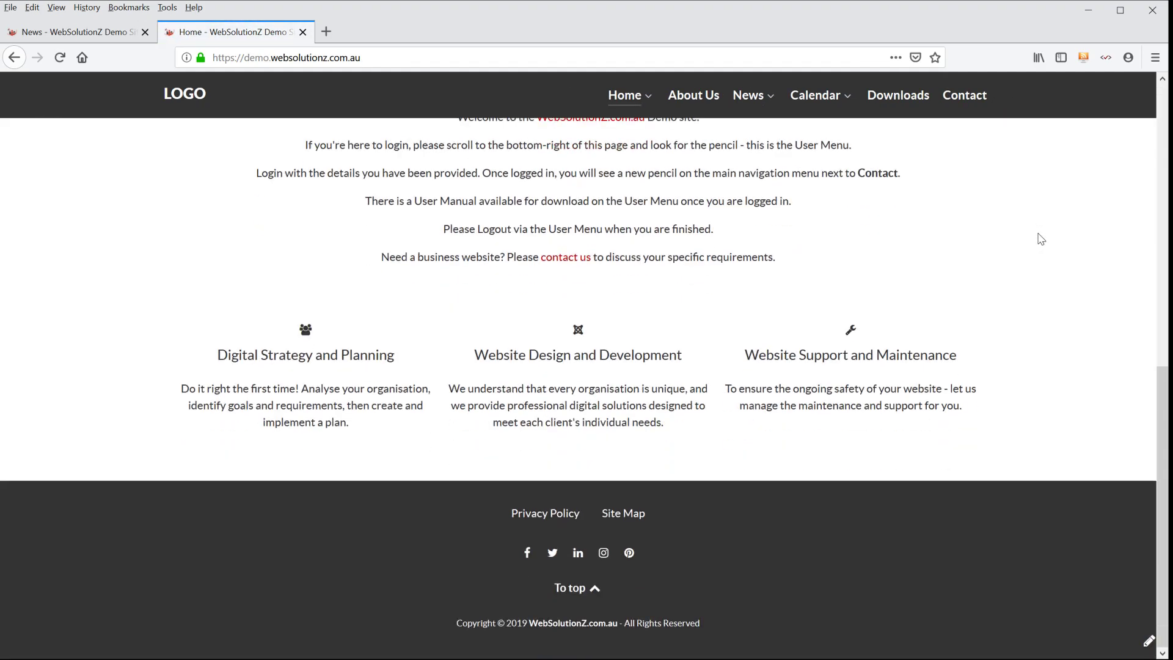
scroll(892, 358, "up", 4)
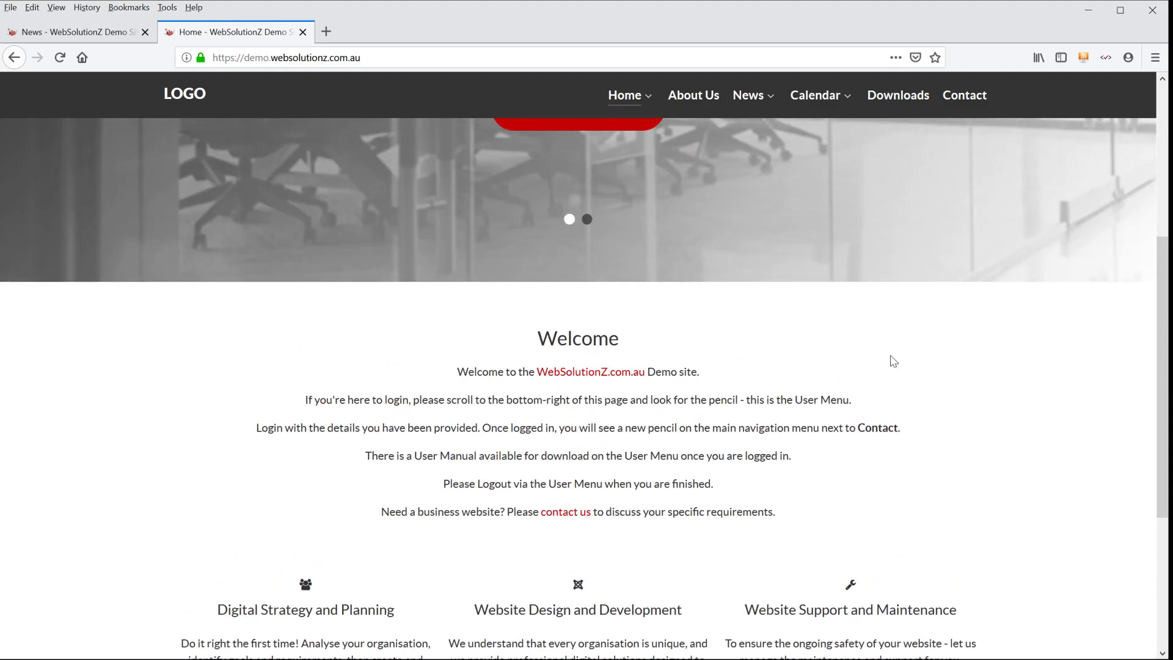
scroll(893, 361, "up", 4)
left_click(749, 97)
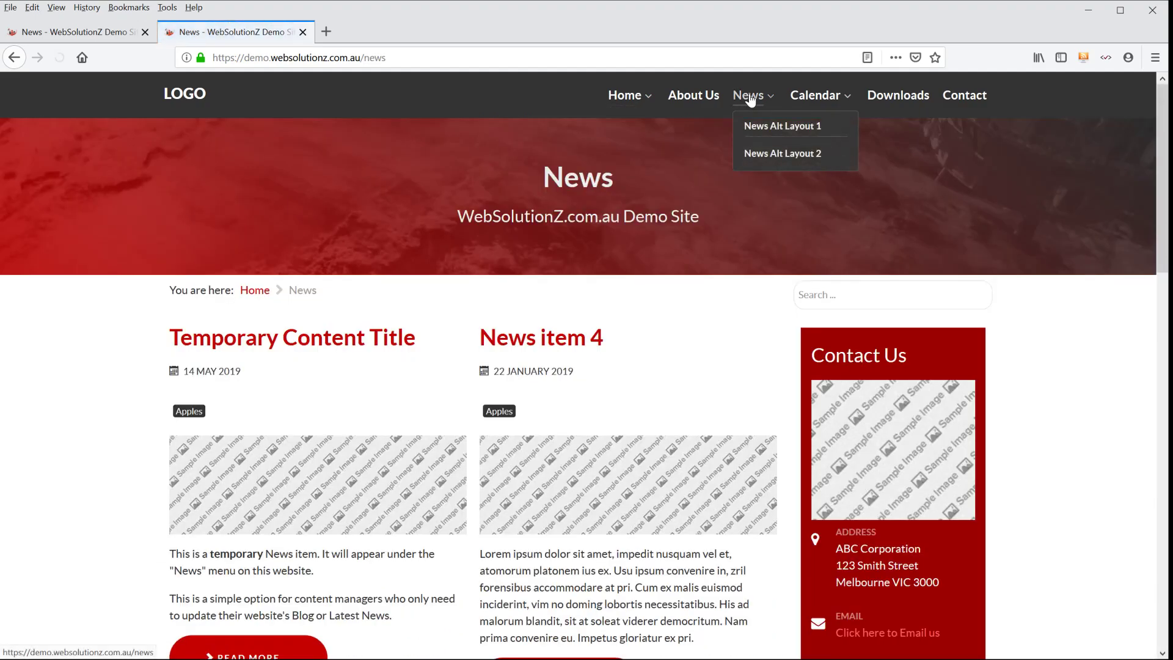